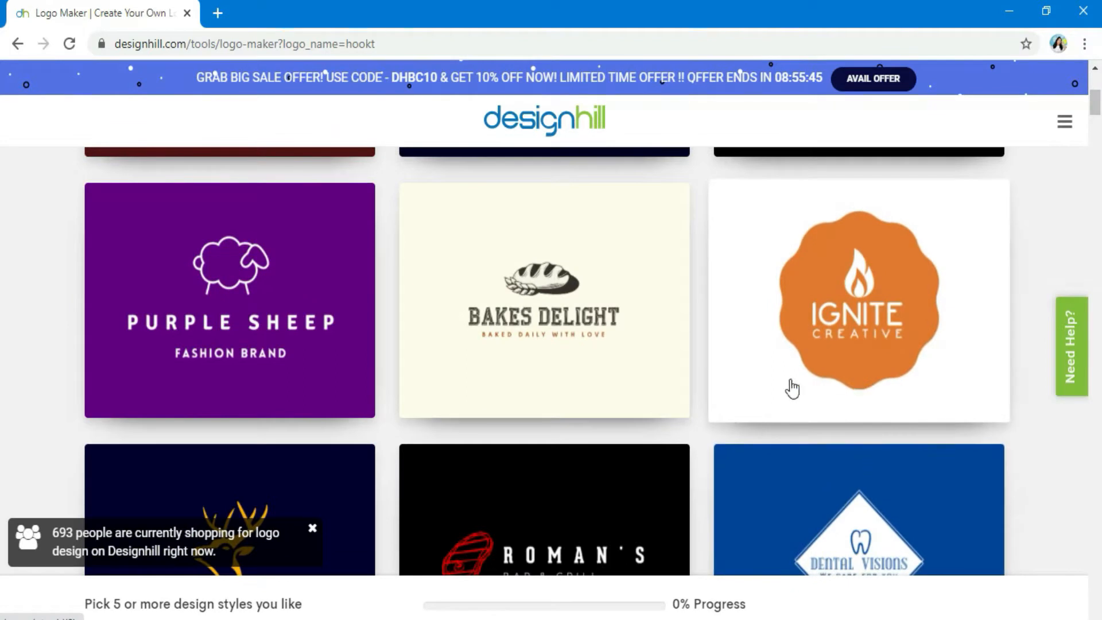
# Step: Pick the Bakes Delight, Ignite Creative and Avocado Organic Farm logos as preferred design styles
pyautogui.click(841, 356)
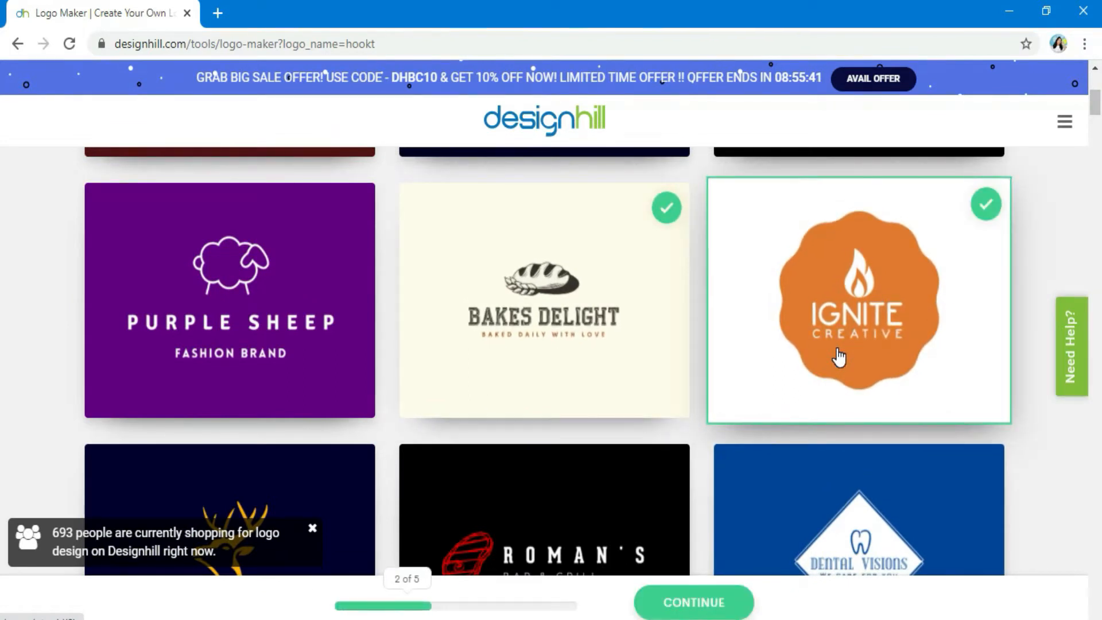
pyautogui.scroll(-4, 839, 357)
pyautogui.scroll(-3, 839, 357)
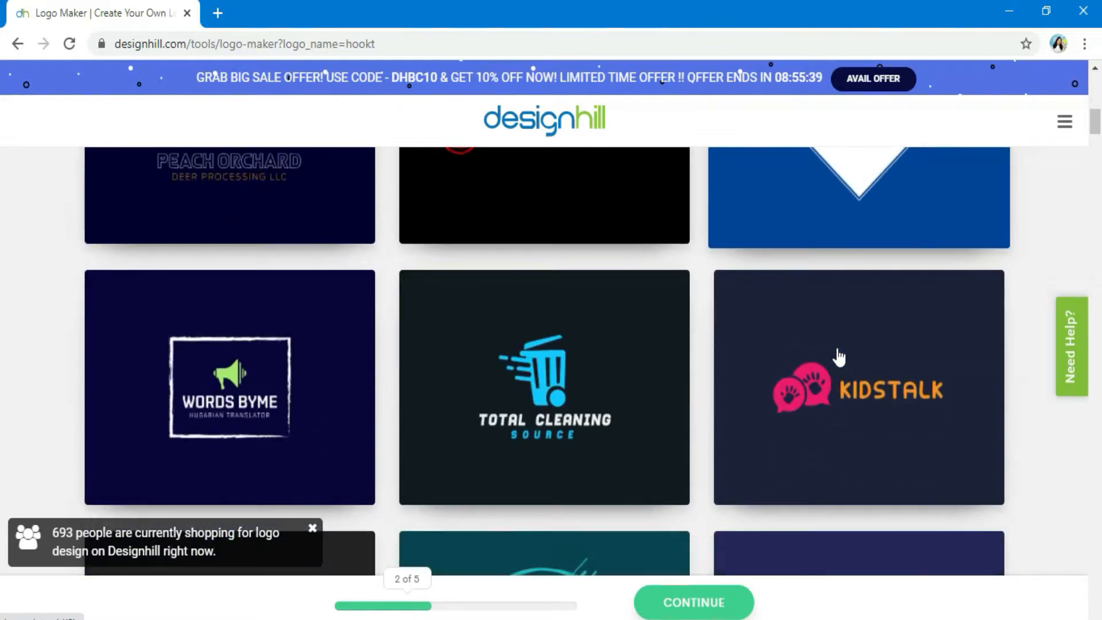
pyautogui.scroll(-5, 839, 357)
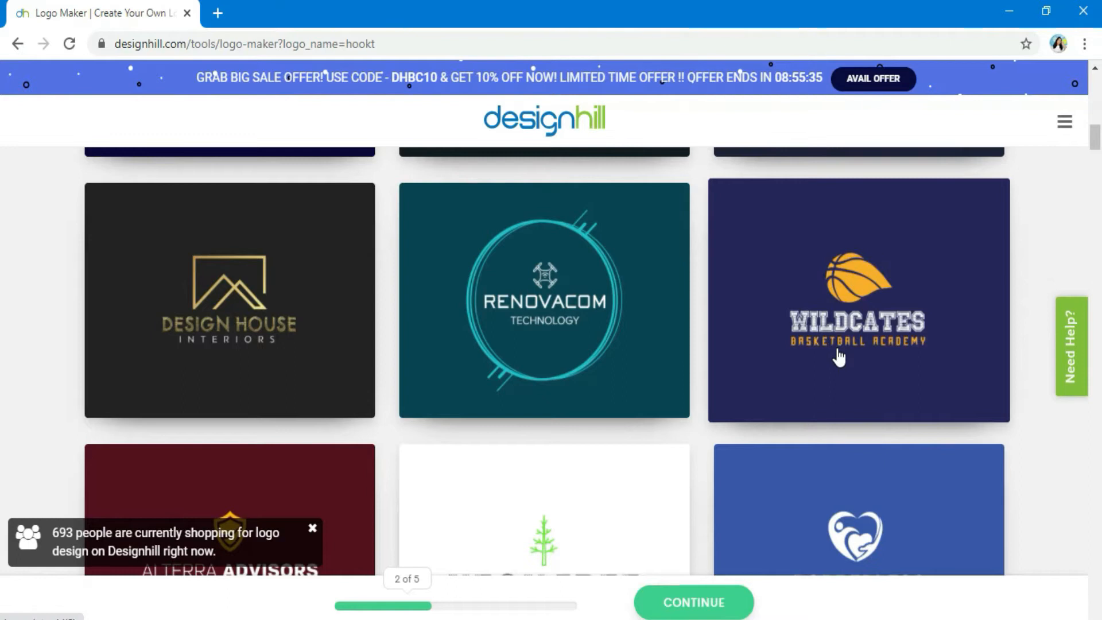
pyautogui.scroll(-4, 839, 357)
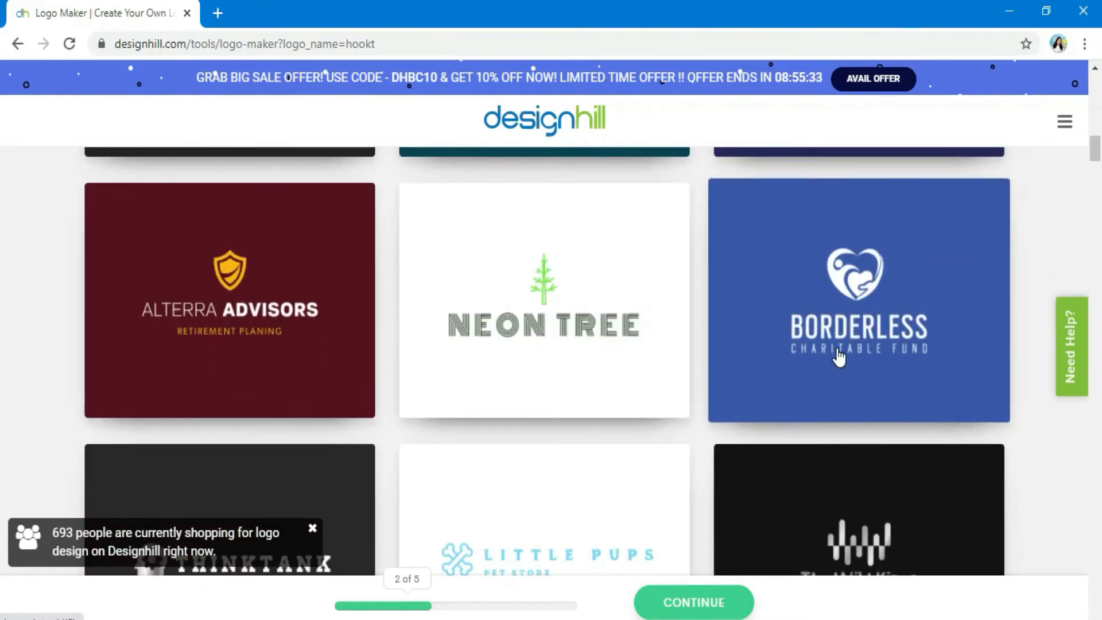
pyautogui.scroll(-4, 839, 357)
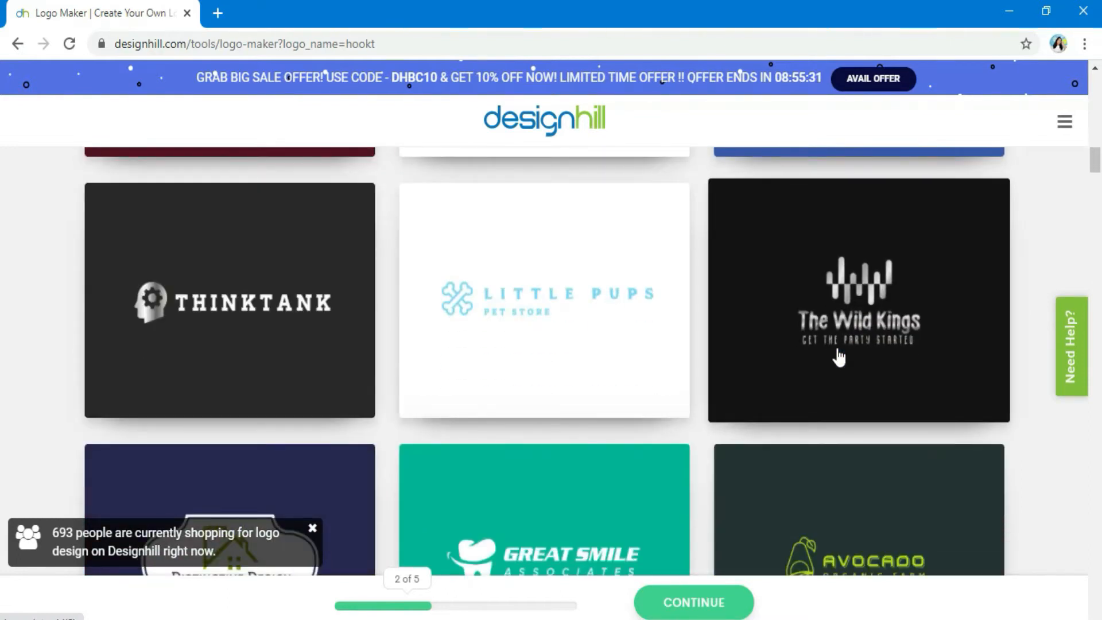
pyautogui.scroll(-4, 840, 357)
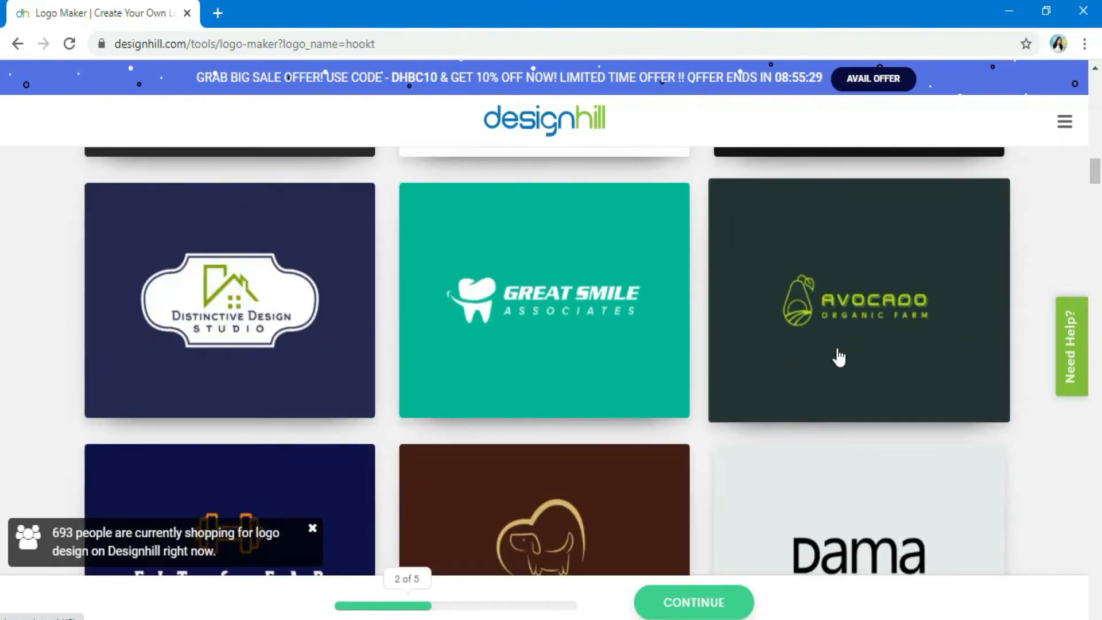
pyautogui.scroll(-1, 839, 357)
pyautogui.click(820, 284)
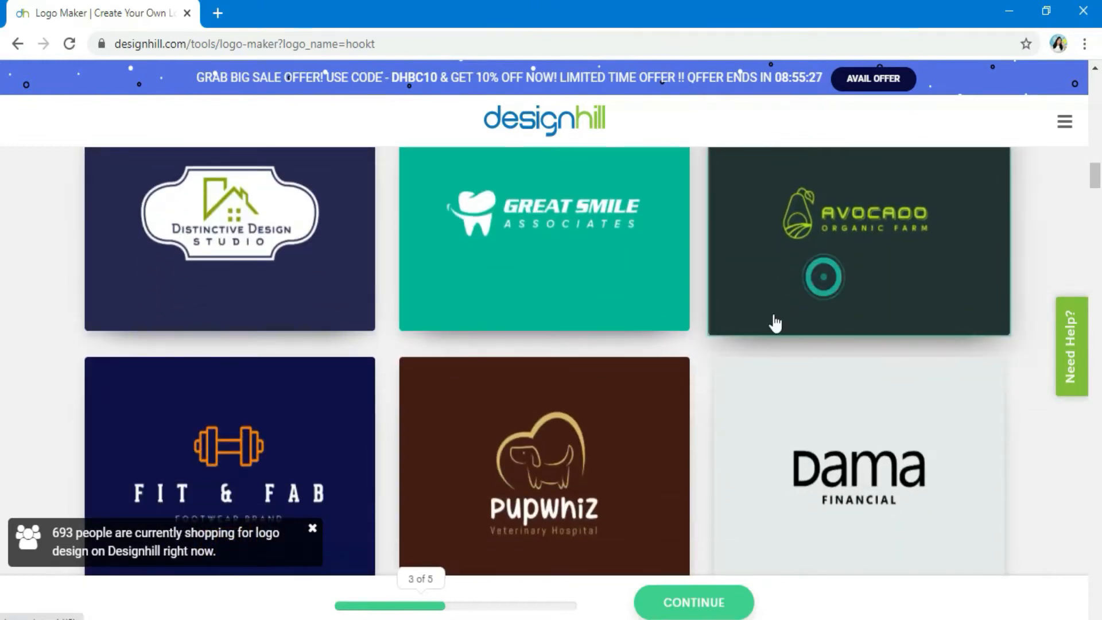
# Step: Add the Converge Brewing Company and Sweet Treats logos to the preferred styles and continue to the color selection
pyautogui.scroll(-3, 652, 425)
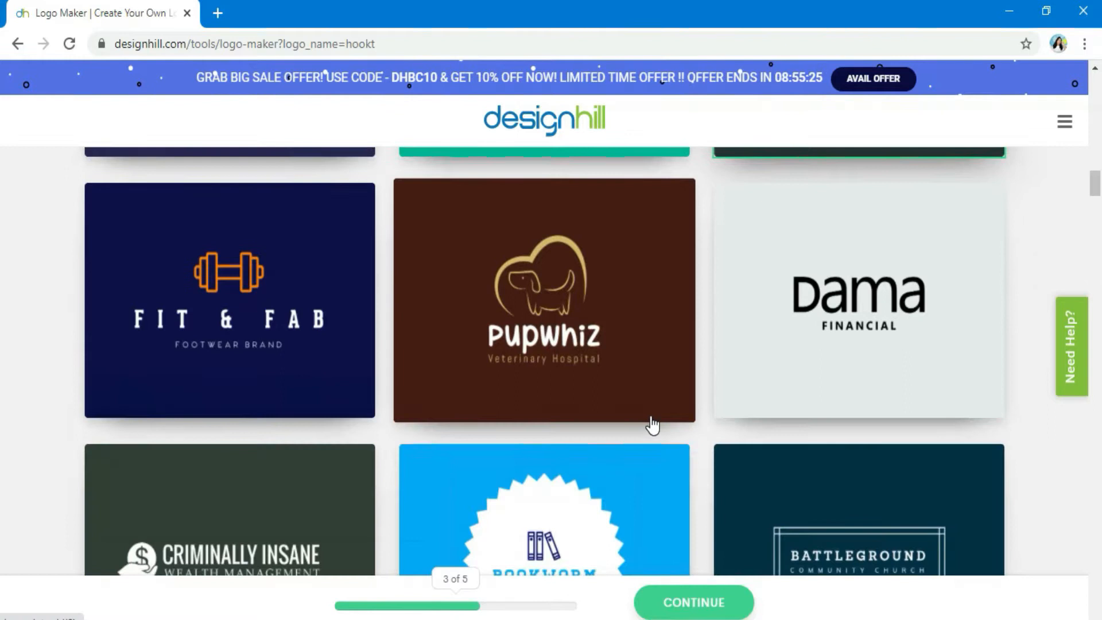
pyautogui.scroll(-4, 653, 426)
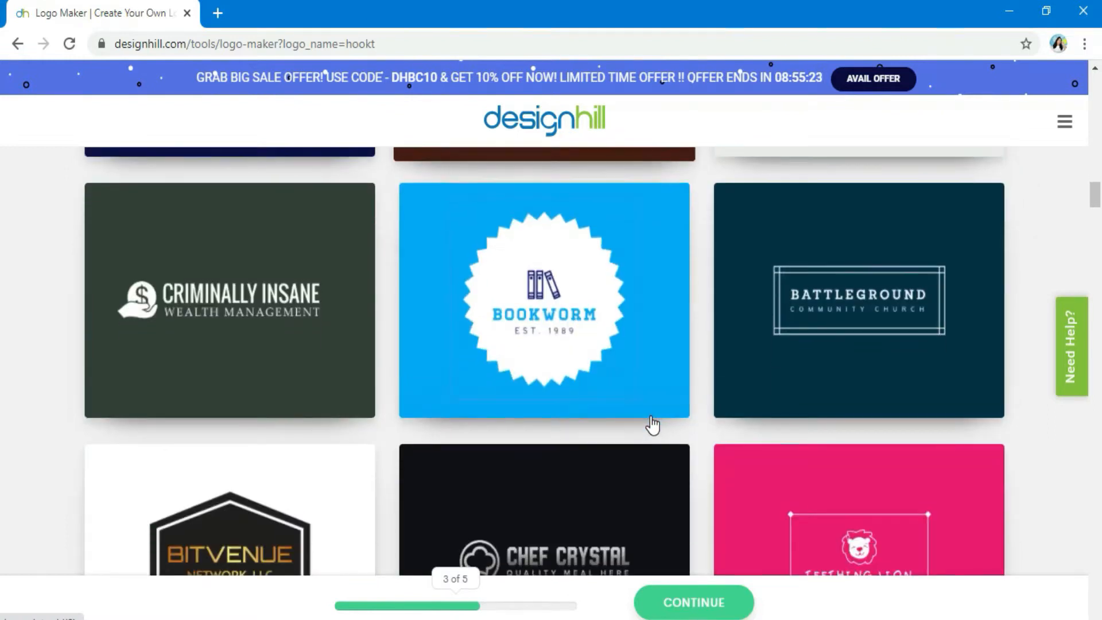
pyautogui.scroll(-4, 652, 425)
pyautogui.scroll(4, 653, 425)
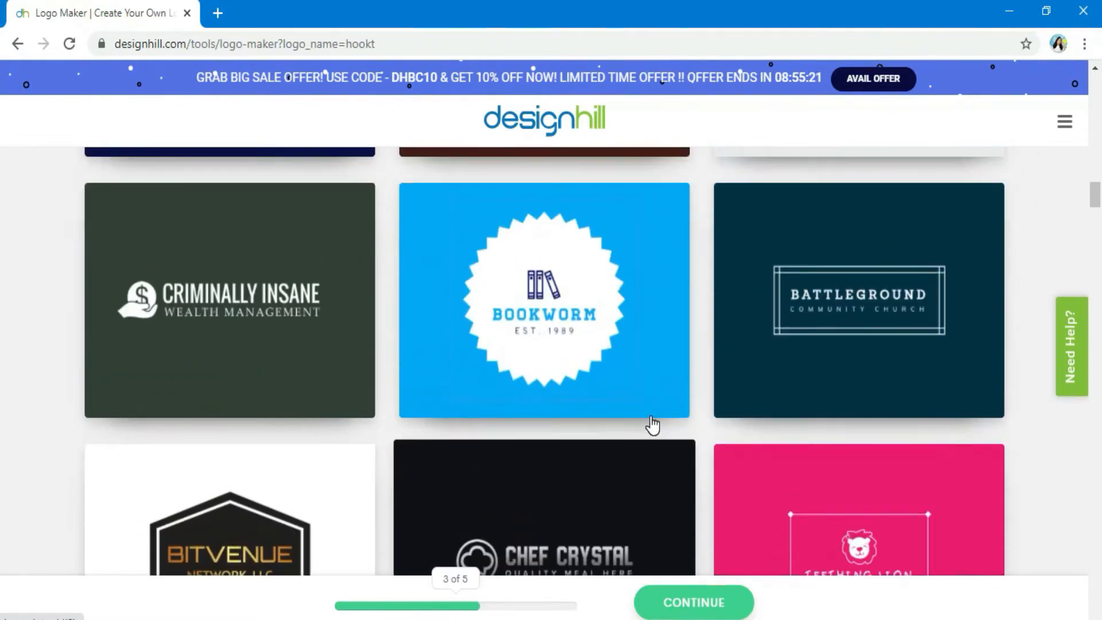
pyautogui.scroll(-7, 653, 425)
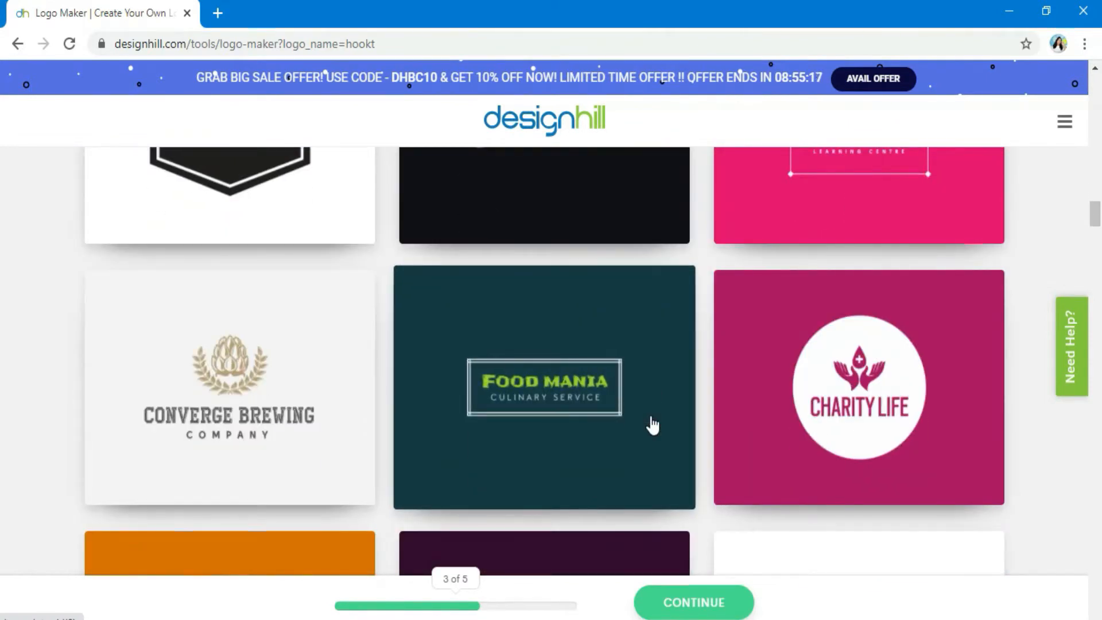
pyautogui.scroll(-7, 651, 430)
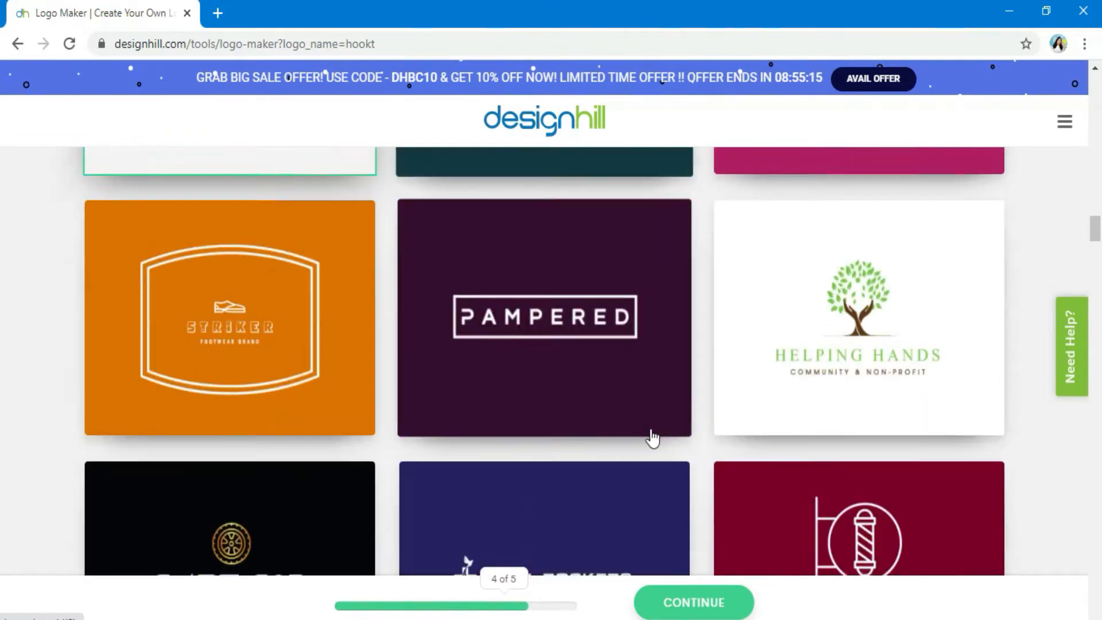
pyautogui.scroll(-5, 651, 431)
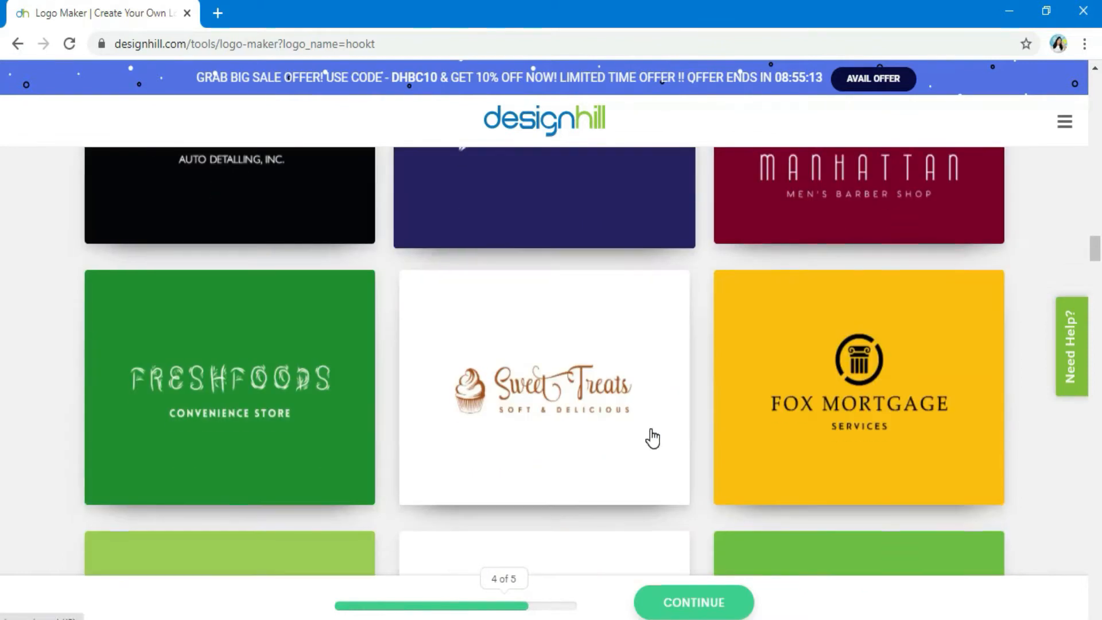
pyautogui.scroll(4, 651, 431)
pyautogui.scroll(-2, 650, 431)
pyautogui.scroll(-4, 650, 430)
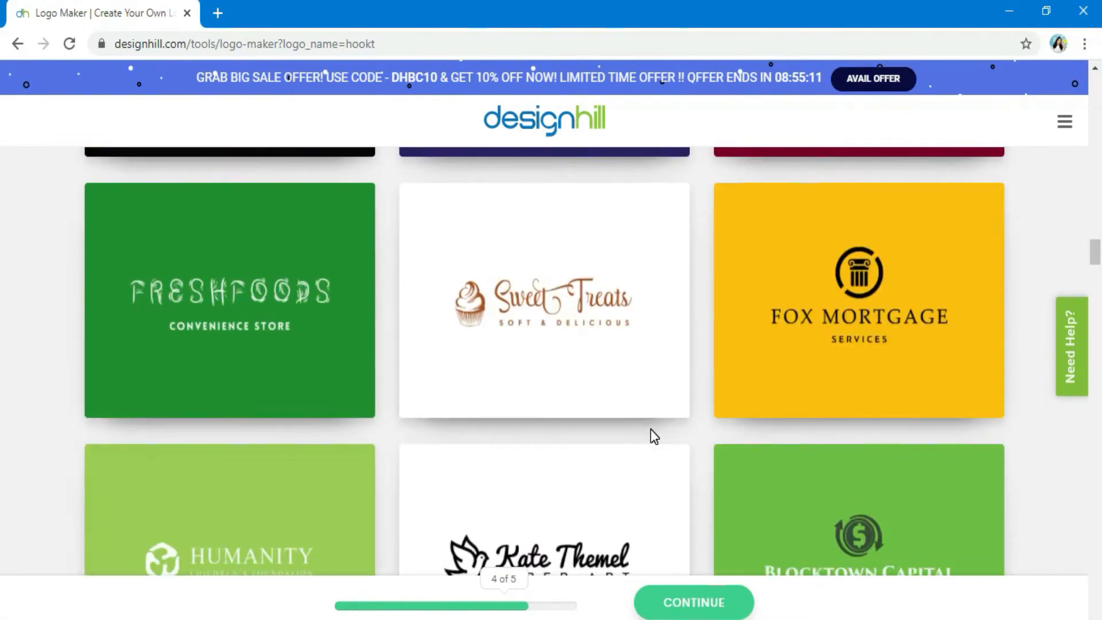
pyautogui.click(568, 344)
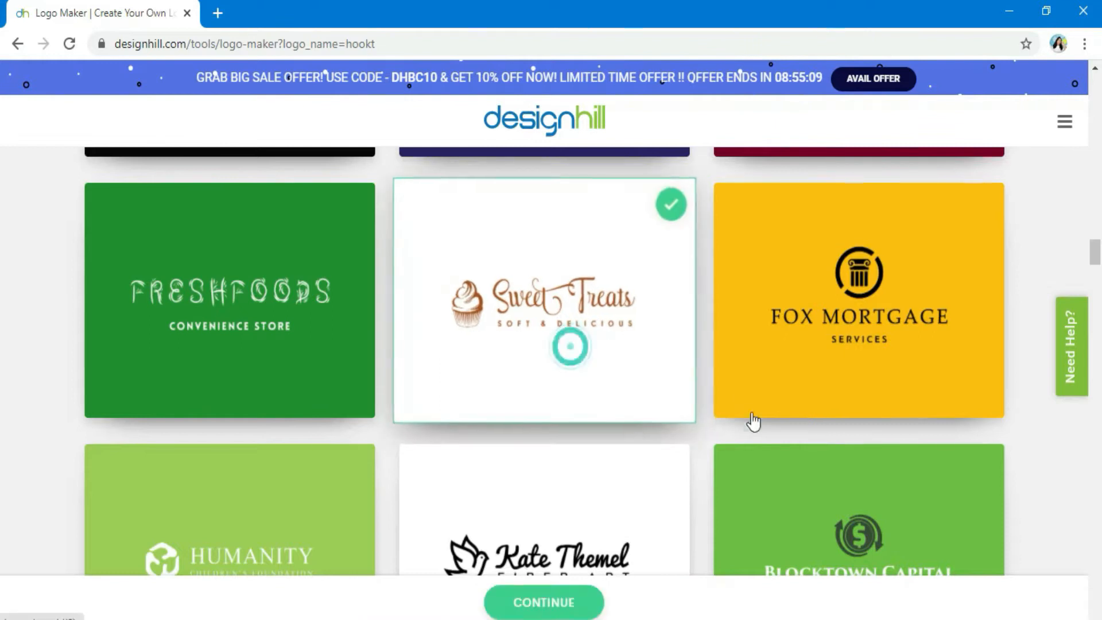
pyautogui.click(554, 600)
# Step: Choose Yellow as the logo color and continue to the company details
pyautogui.scroll(-10, 728, 499)
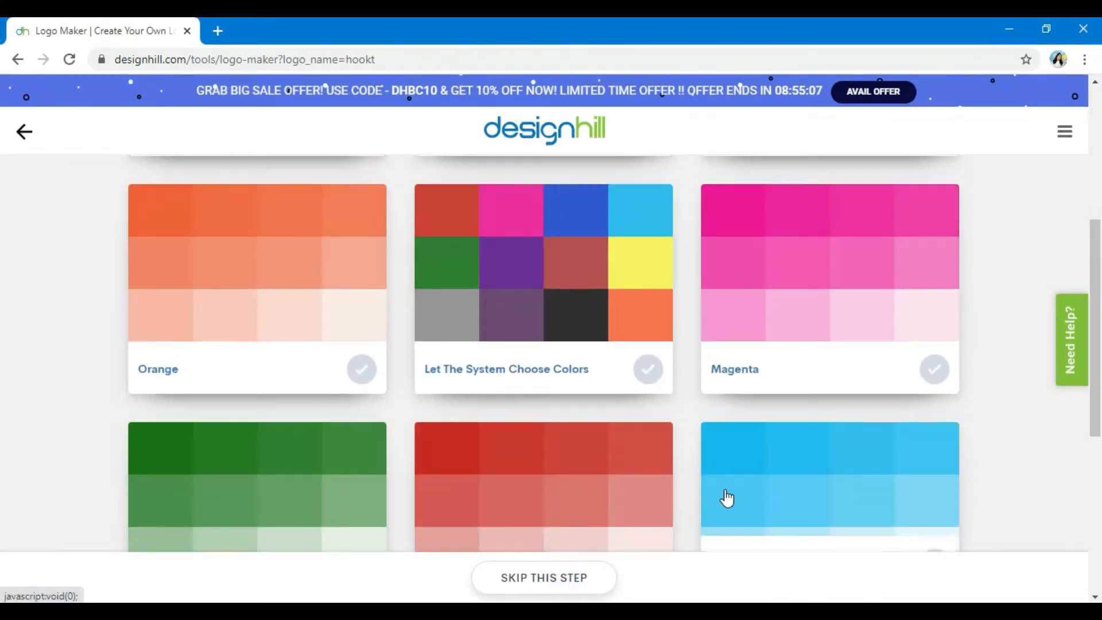
pyautogui.scroll(5, 727, 499)
pyautogui.scroll(-5, 728, 499)
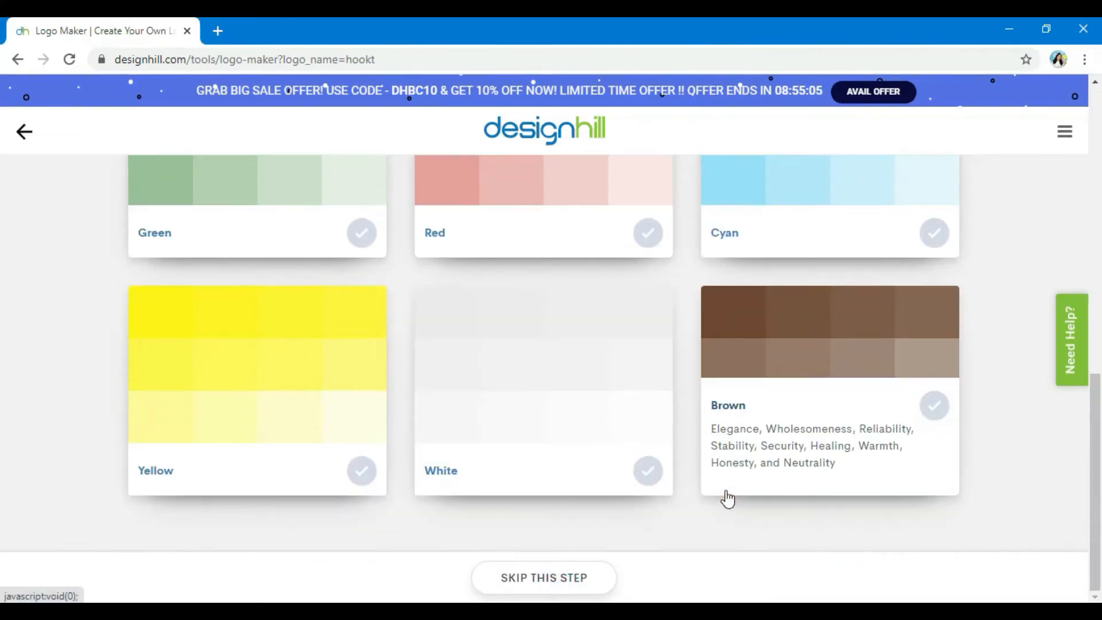
pyautogui.scroll(10, 728, 499)
pyautogui.scroll(-3, 727, 499)
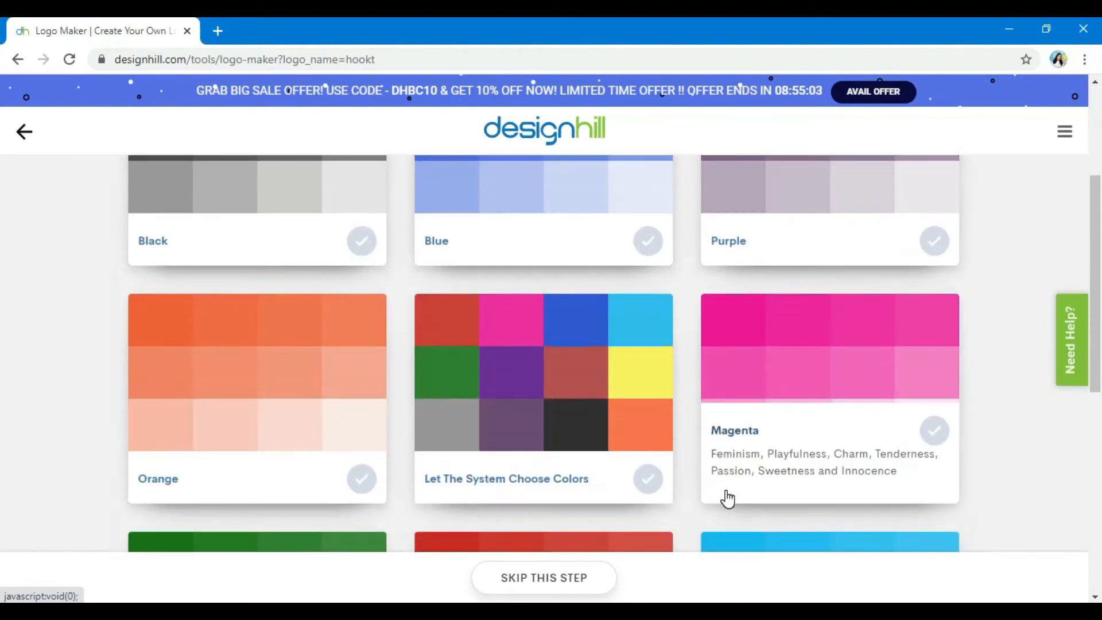
pyautogui.scroll(4, 727, 497)
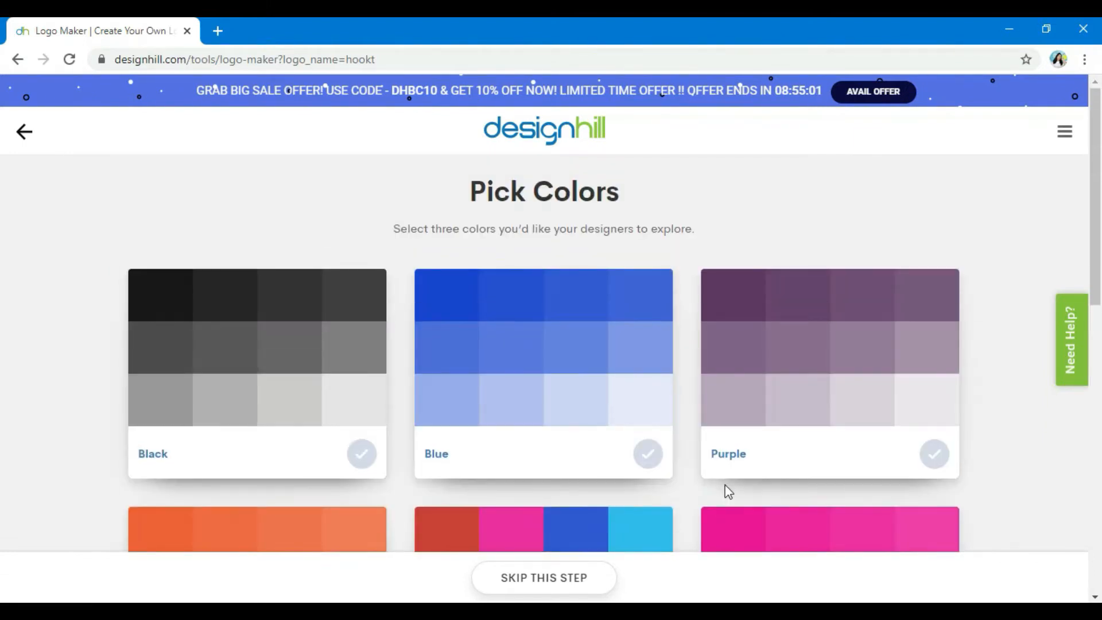
pyautogui.scroll(-13, 727, 492)
pyautogui.scroll(11, 725, 491)
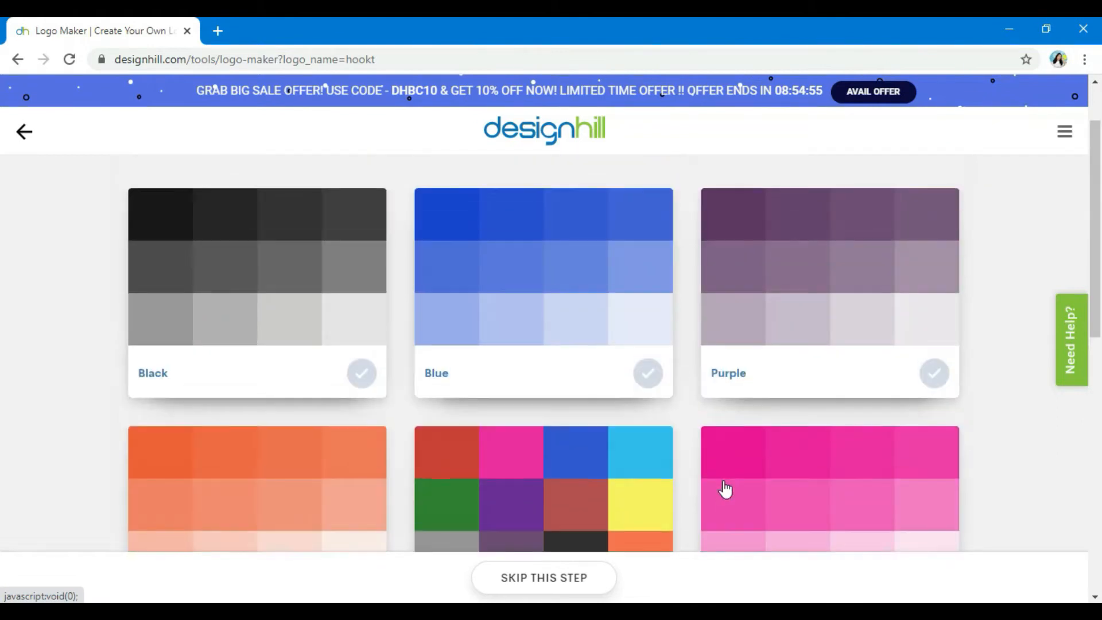
pyautogui.scroll(-11, 725, 489)
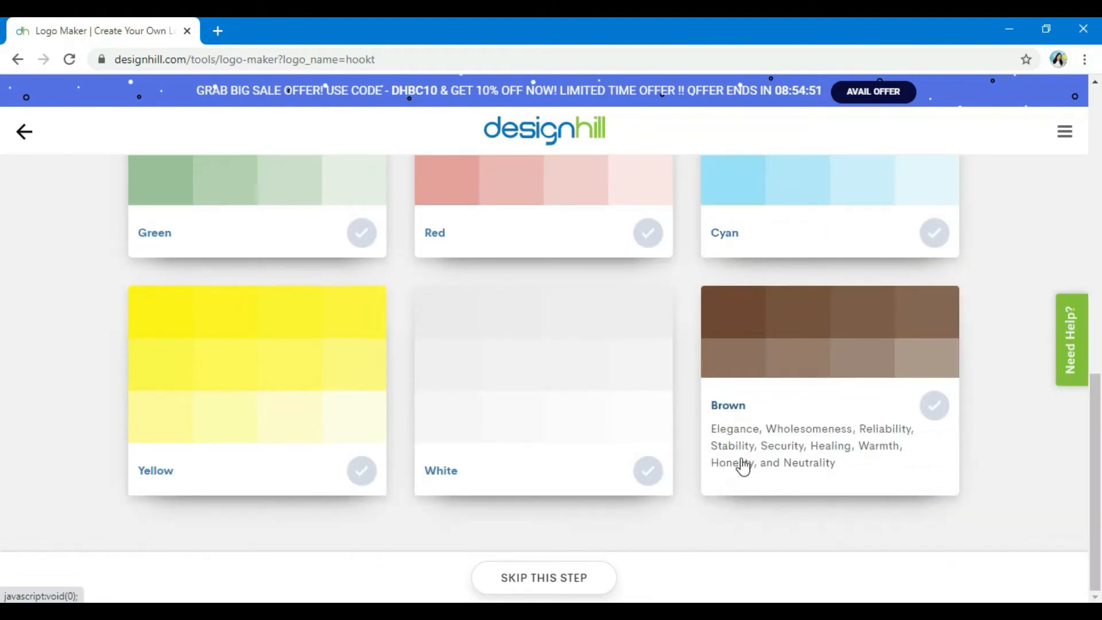
pyautogui.click(239, 310)
pyautogui.click(531, 581)
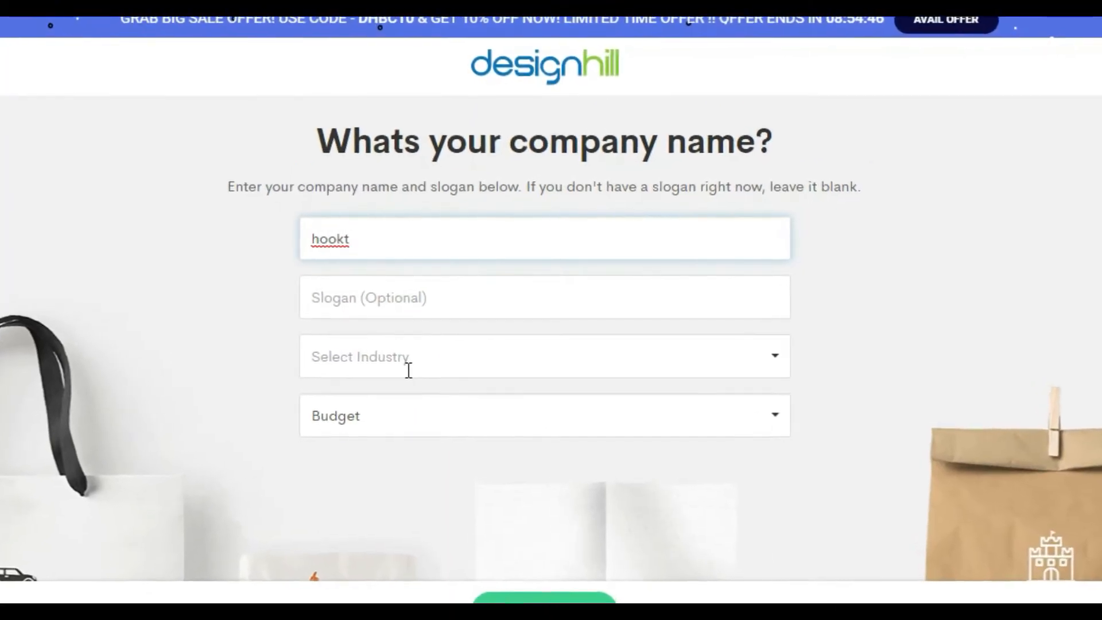
# Step: Set the industry to Apparel and the budget to $1-$99, and continue to the symbol selection
pyautogui.click(408, 370)
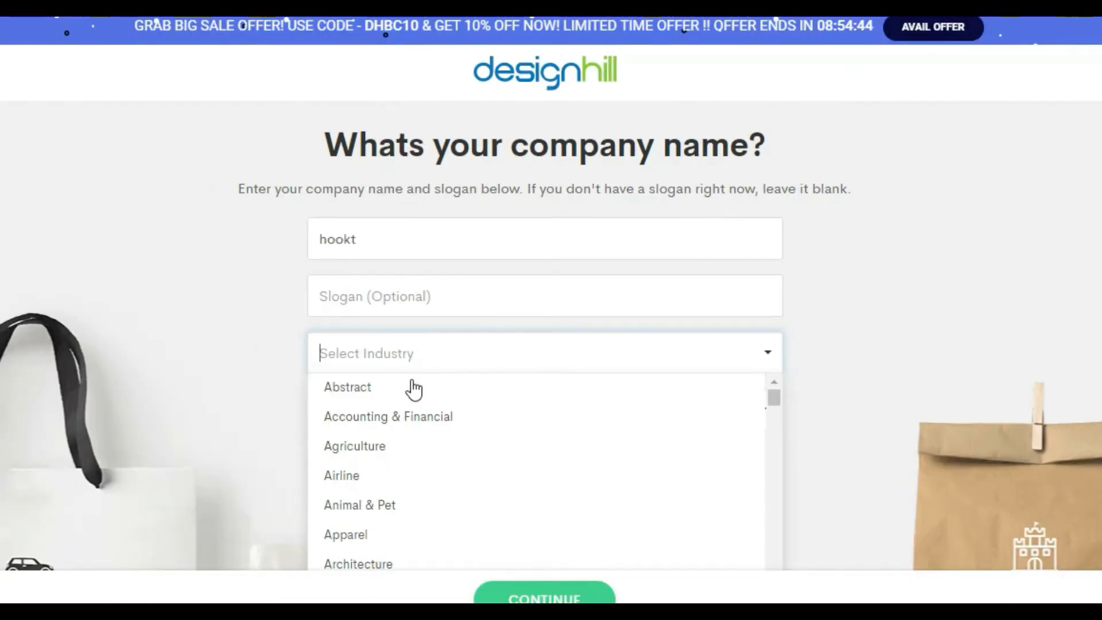
pyautogui.click(371, 534)
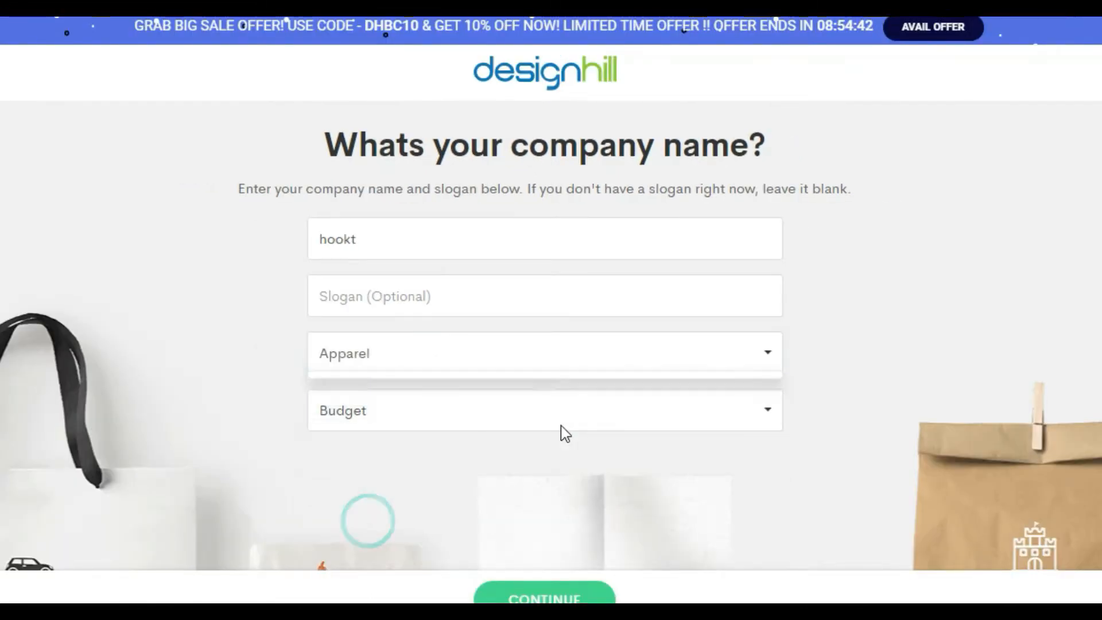
pyautogui.click(696, 423)
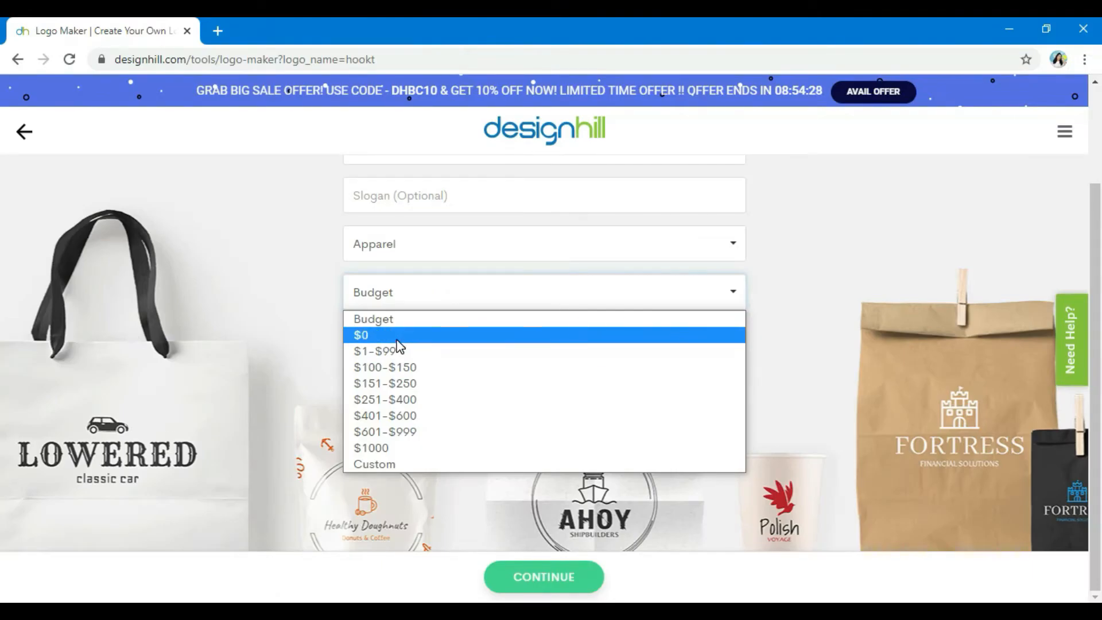
pyautogui.click(396, 336)
pyautogui.click(419, 297)
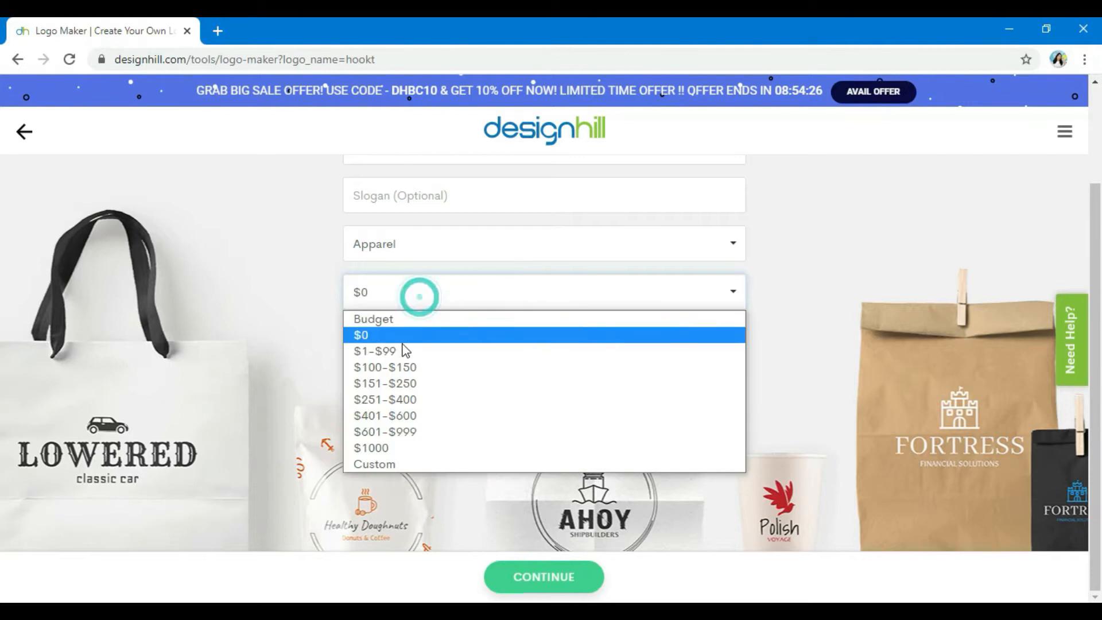
pyautogui.click(403, 353)
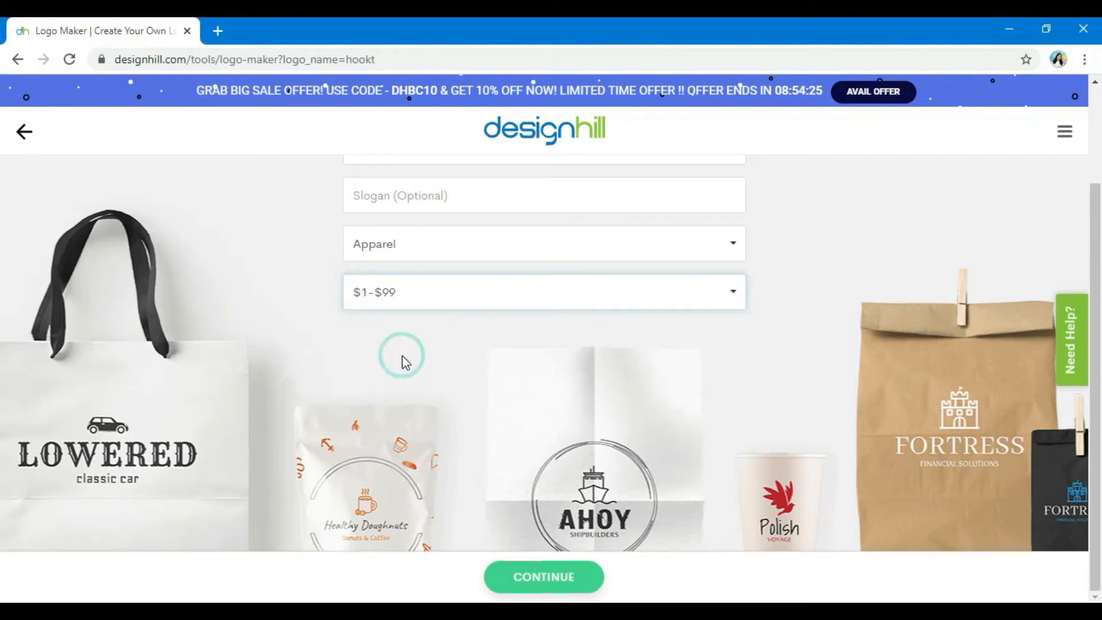
pyautogui.click(578, 579)
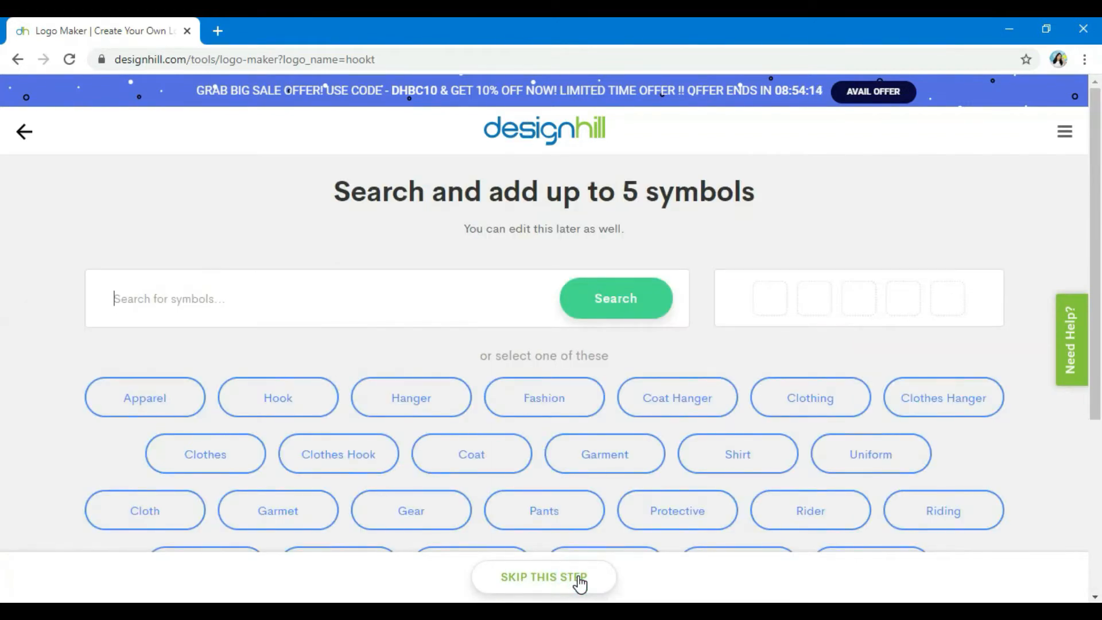
# Step: Open the Fashion symbols, clear the search term and return to the suggested symbol categories
pyautogui.click(567, 403)
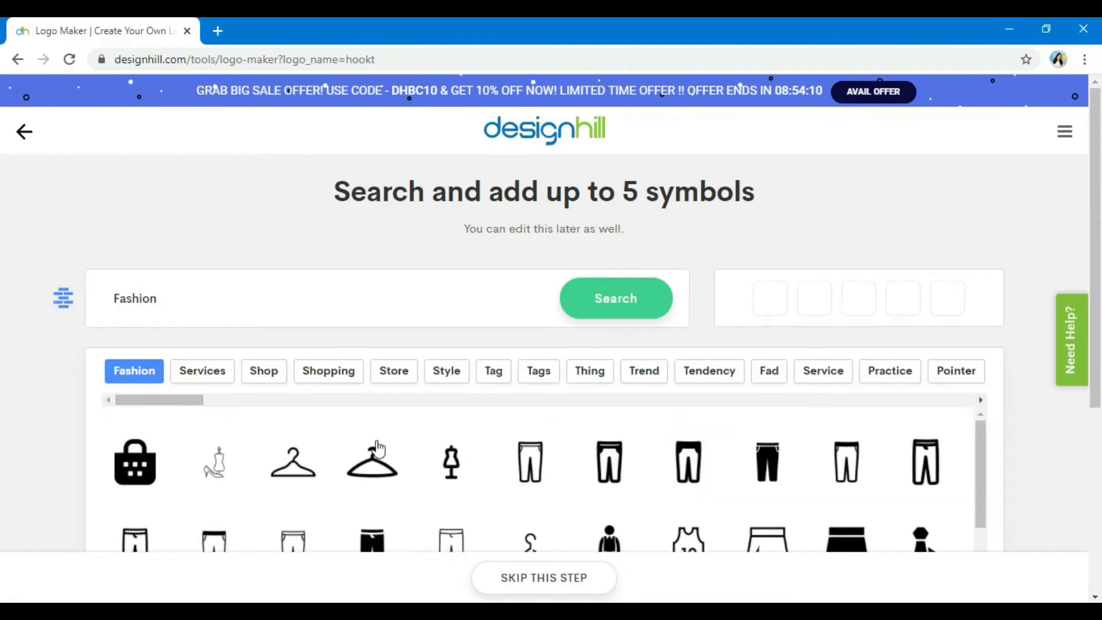
pyautogui.press('BackSpace')
pyautogui.press('BackSpace')
pyautogui.press('BackSpace')
pyautogui.press('BackSpace')
pyautogui.press('BackSpace')
pyautogui.press('BackSpace')
pyautogui.press('BackSpace')
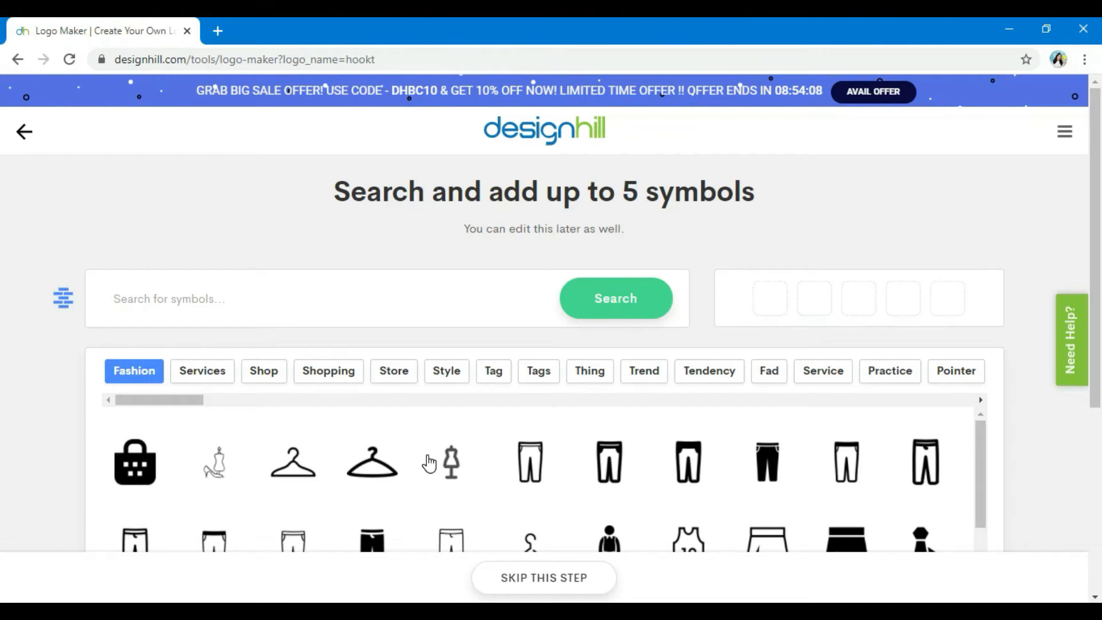
pyautogui.click(58, 300)
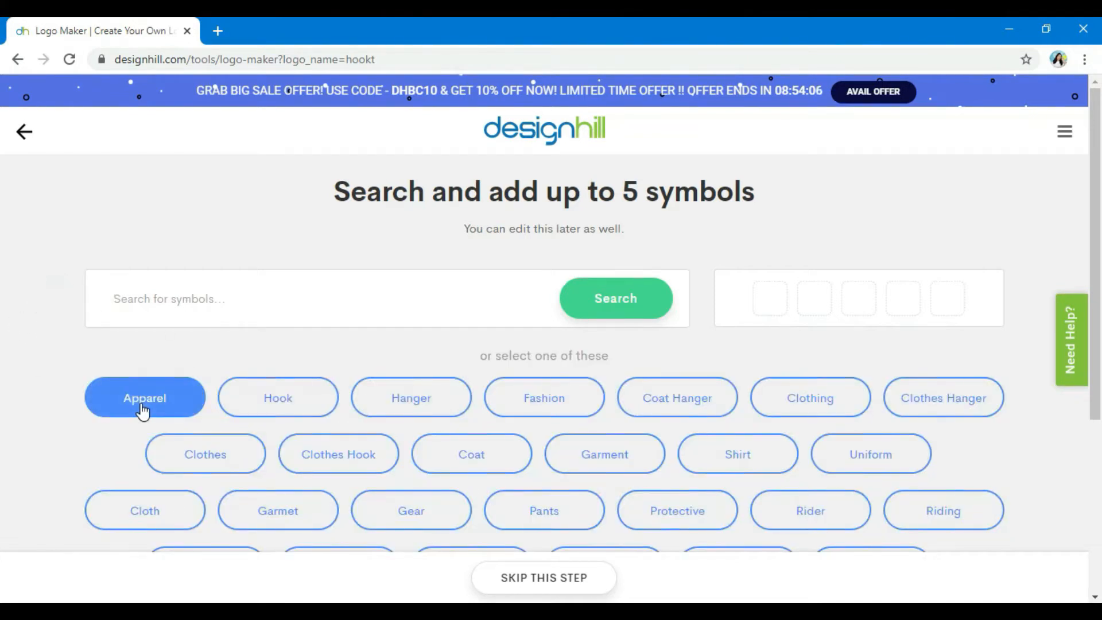
# Step: Open the Clothes Store symbols, then switch to the Boutique symbols
pyautogui.scroll(-3, 459, 419)
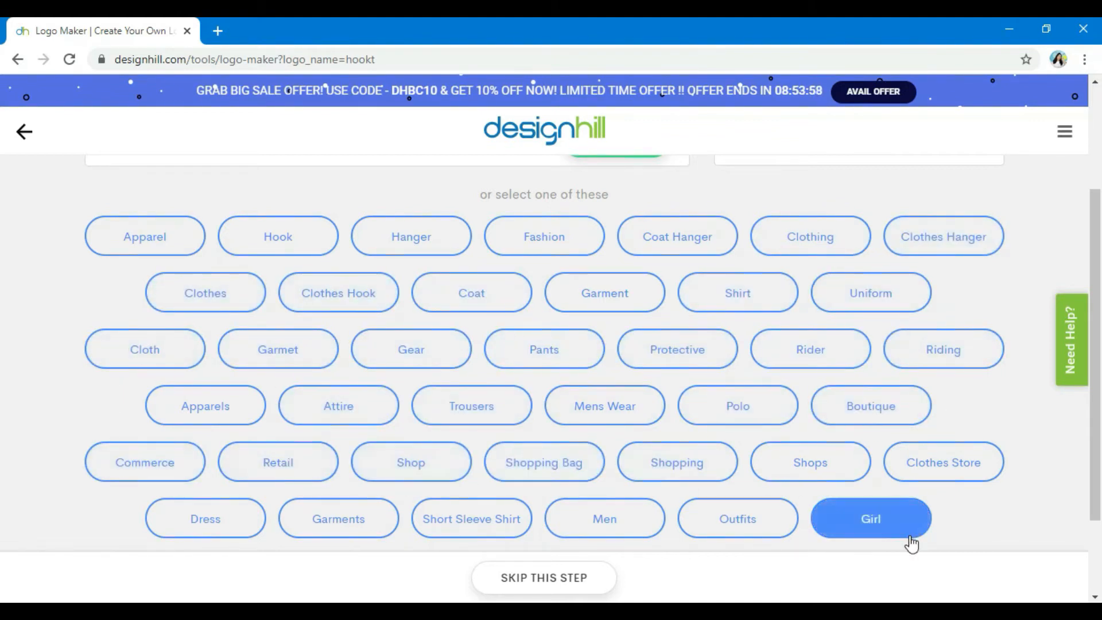
pyautogui.click(966, 471)
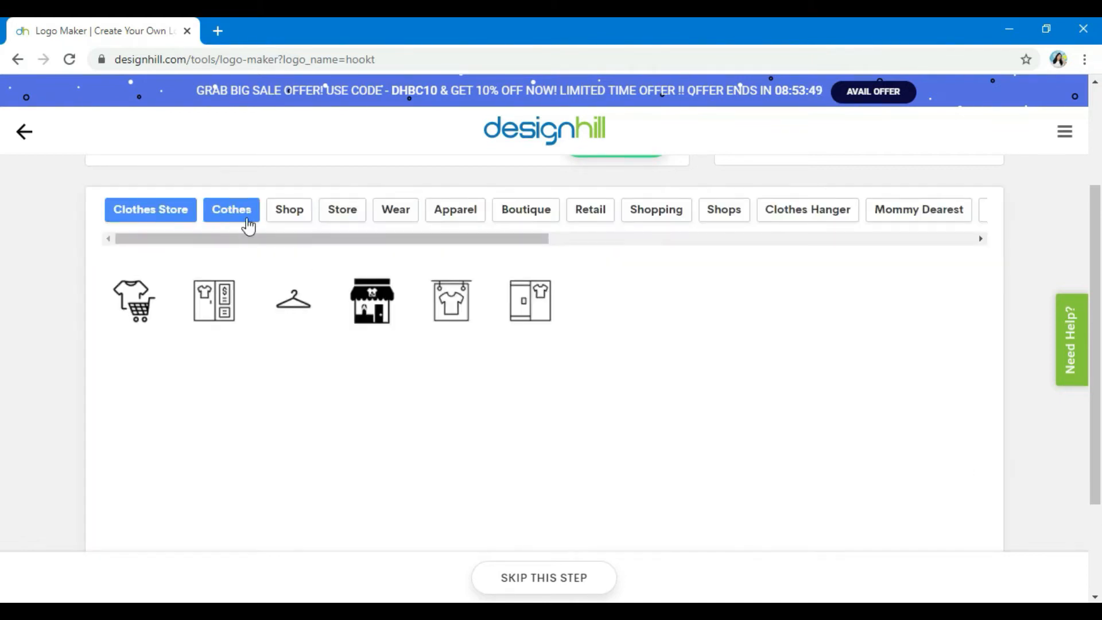
pyautogui.scroll(3, 524, 373)
pyautogui.click(524, 373)
pyautogui.scroll(-10, 223, 484)
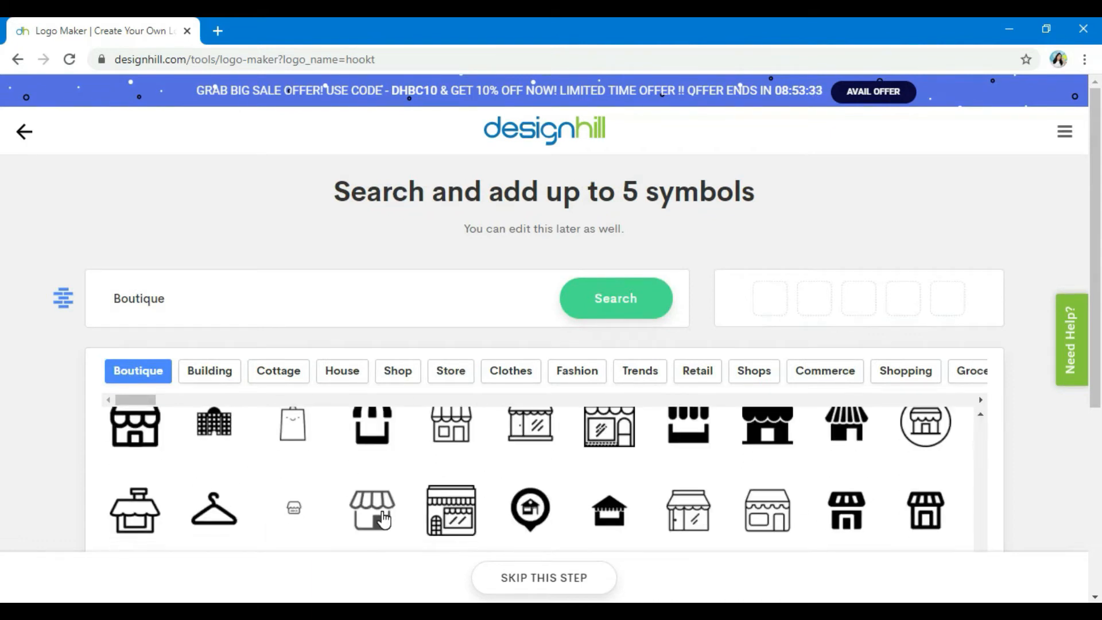
# Step: Add the circled storefront from the Boutique symbols and the dress on a hanger to the selected symbols
pyautogui.scroll(-5, 383, 520)
pyautogui.scroll(-3, 855, 505)
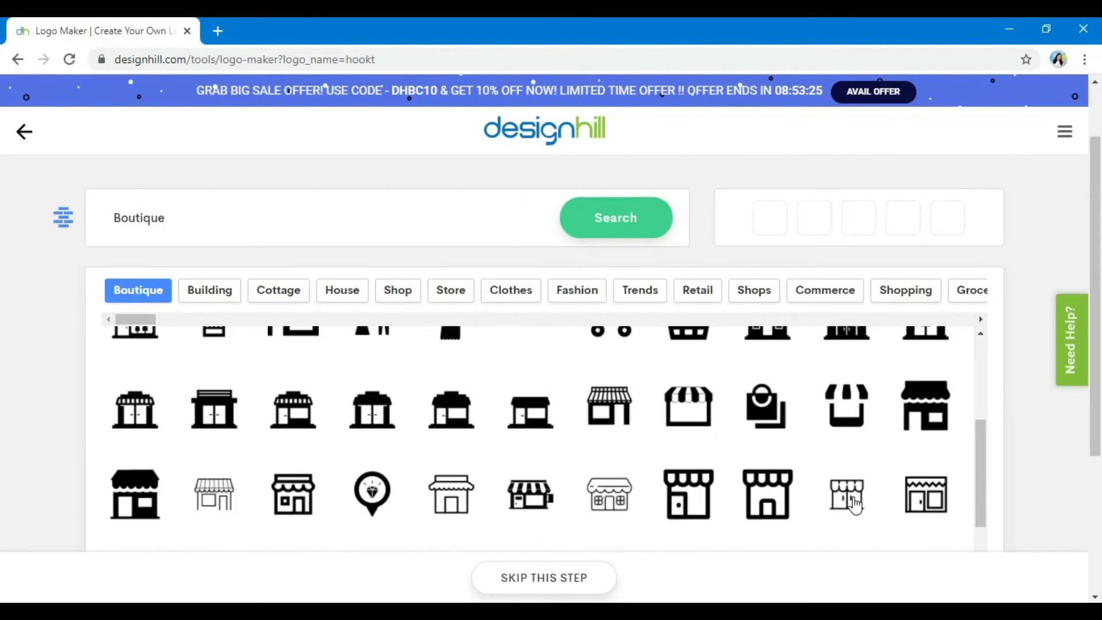
pyautogui.click(855, 506)
pyautogui.scroll(5, 451, 500)
pyautogui.scroll(-1, 454, 505)
pyautogui.scroll(2, 458, 512)
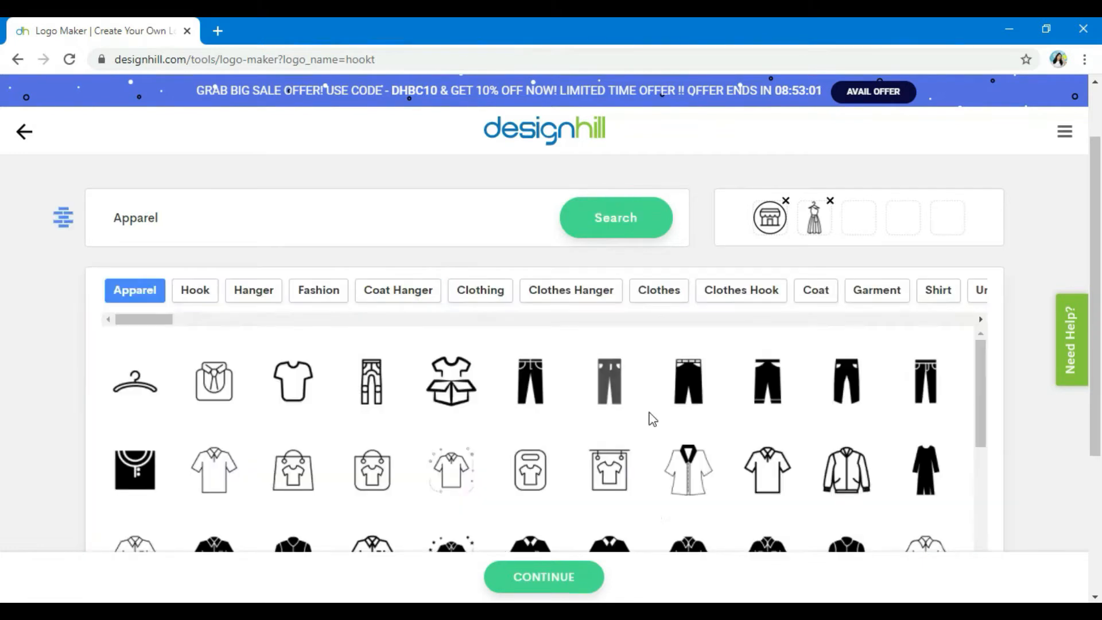
# Step: Look through the Apparel symbols and then the Garment symbols for suitable designs
pyautogui.scroll(-5, 650, 471)
pyautogui.scroll(-5, 656, 505)
pyautogui.scroll(2, 1006, 387)
pyautogui.click(876, 371)
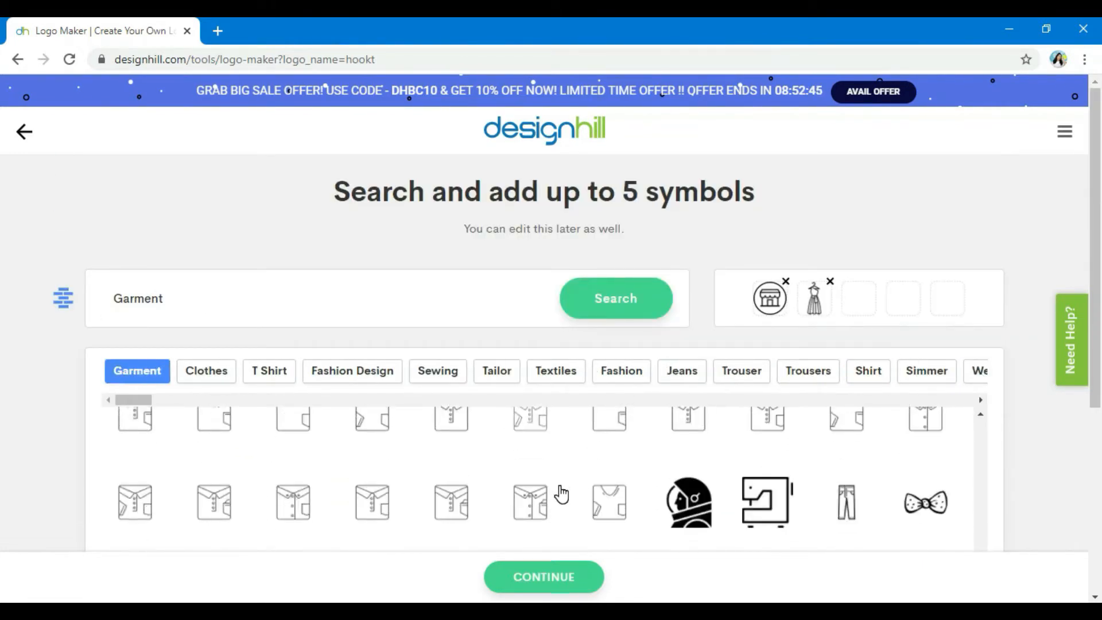
pyautogui.scroll(-4, 939, 493)
pyautogui.scroll(4, 889, 367)
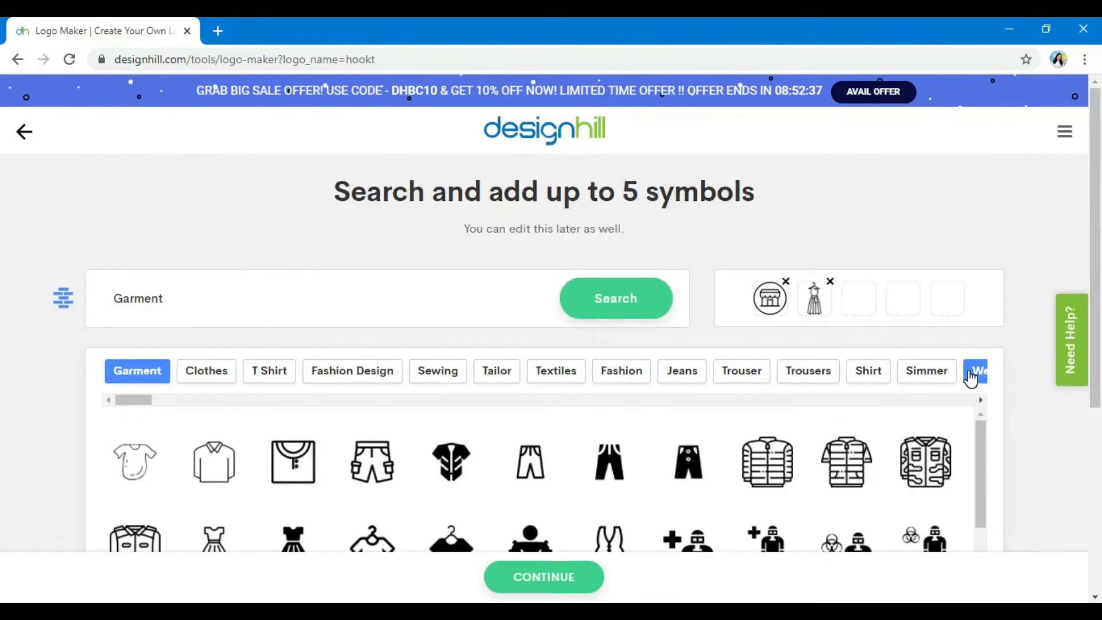
# Step: Add three outlined clothes hangers from the Clothes Hook symbols, including the one with clips
pyautogui.scroll(-3, 631, 436)
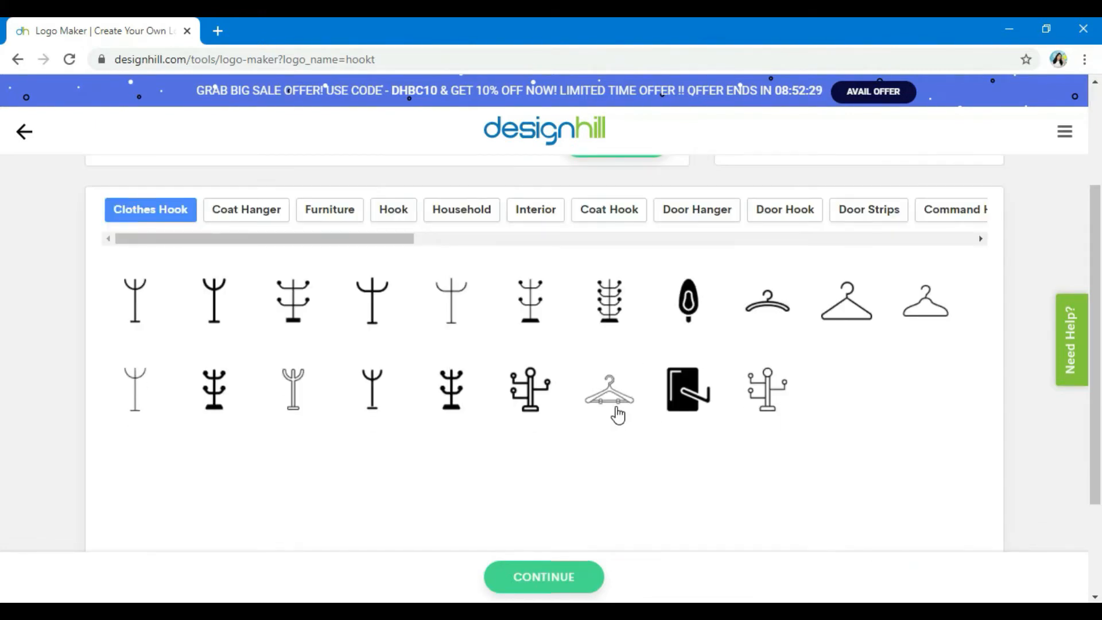
pyautogui.click(613, 402)
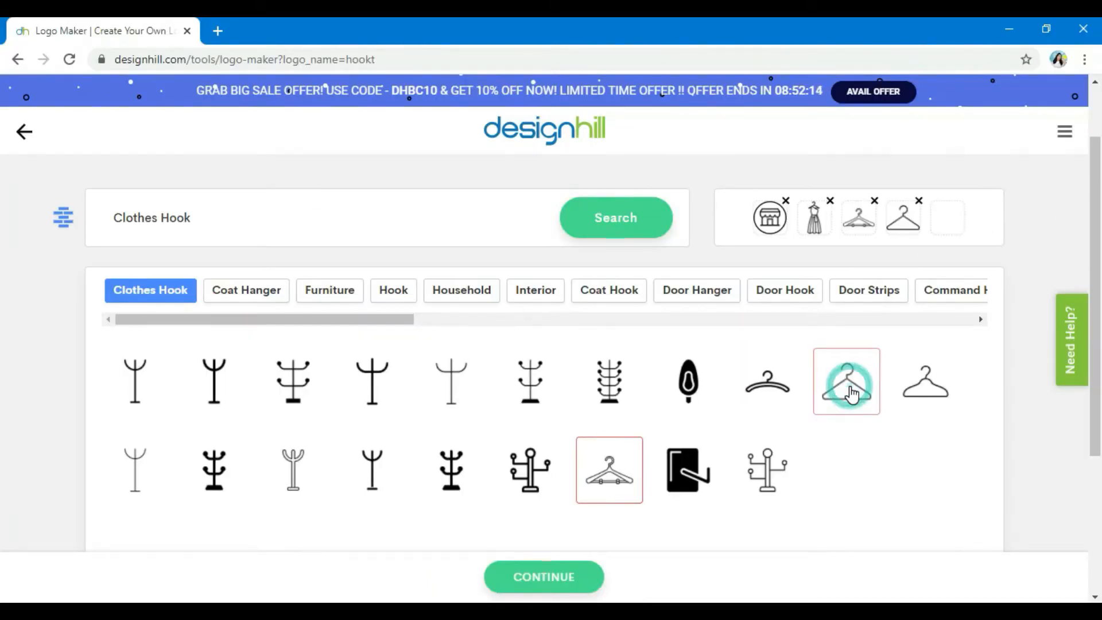
pyautogui.click(925, 384)
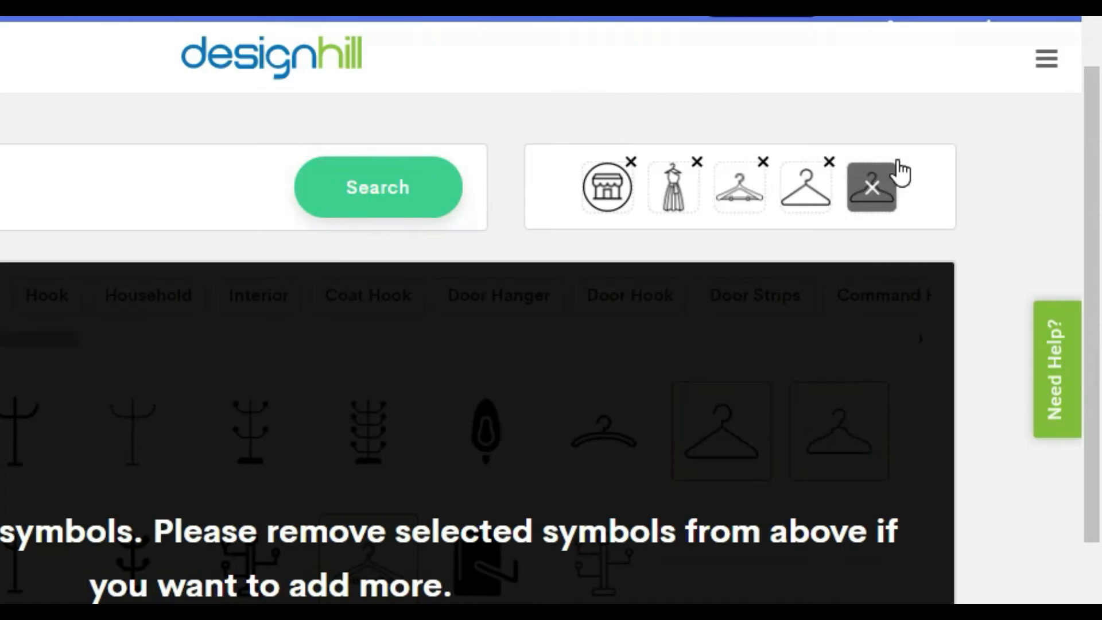
# Step: Replace the last two hangers with the outlined shopping cart and shopping bag from the Shopping symbols, and continue to the generated logos
pyautogui.click(947, 217)
pyautogui.click(905, 218)
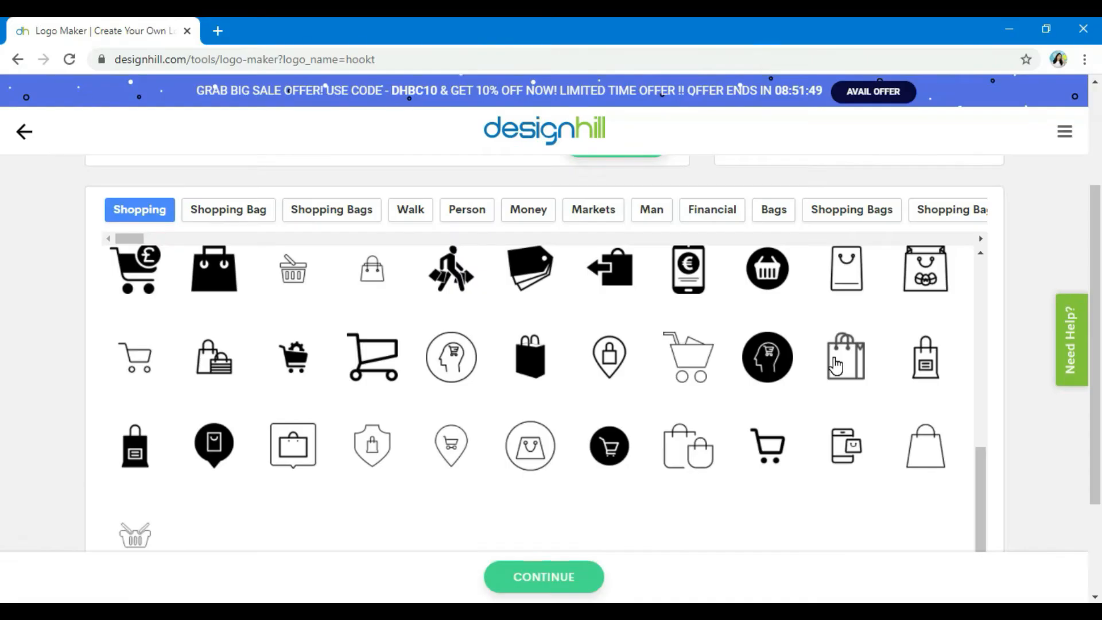
pyautogui.click(840, 372)
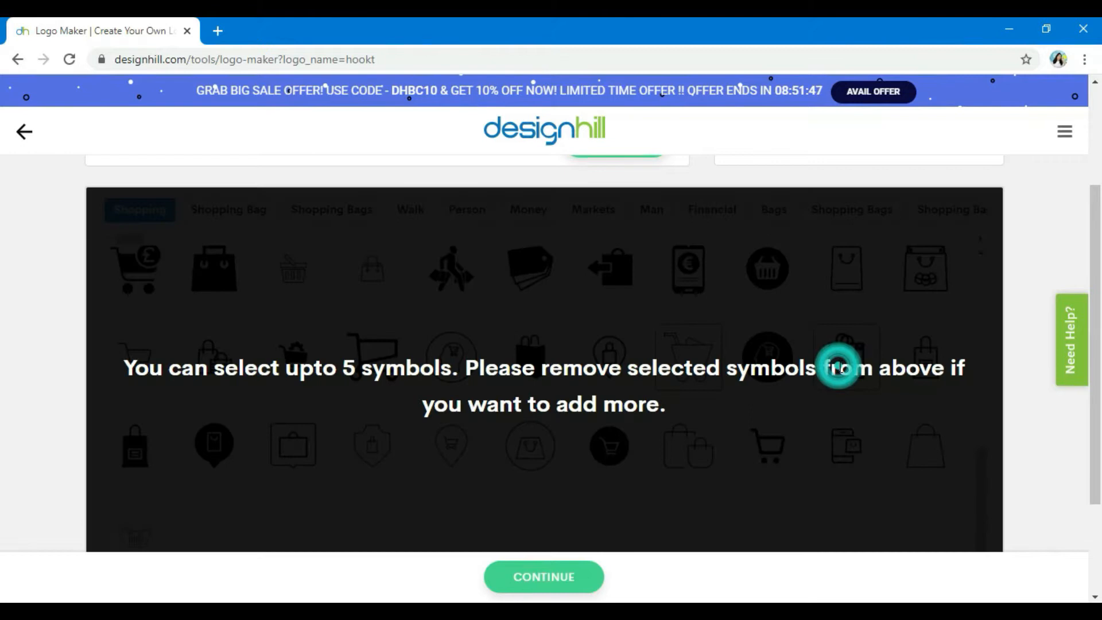
pyautogui.scroll(3, 673, 494)
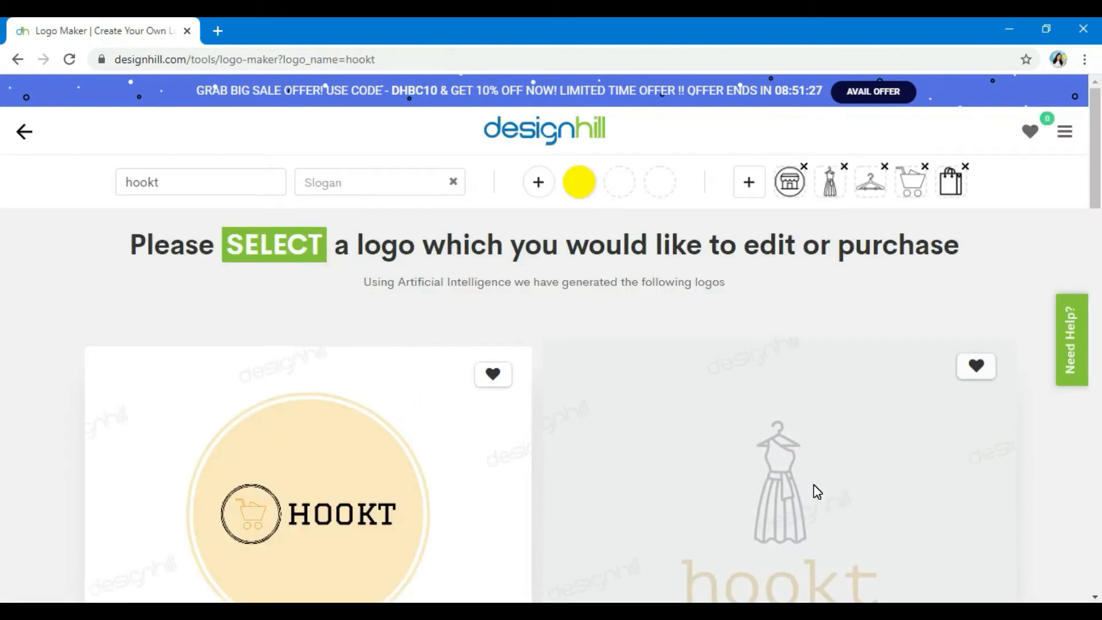
# Step: Sign up with a social account to unlock the generated logo variations
pyautogui.scroll(-3, 817, 492)
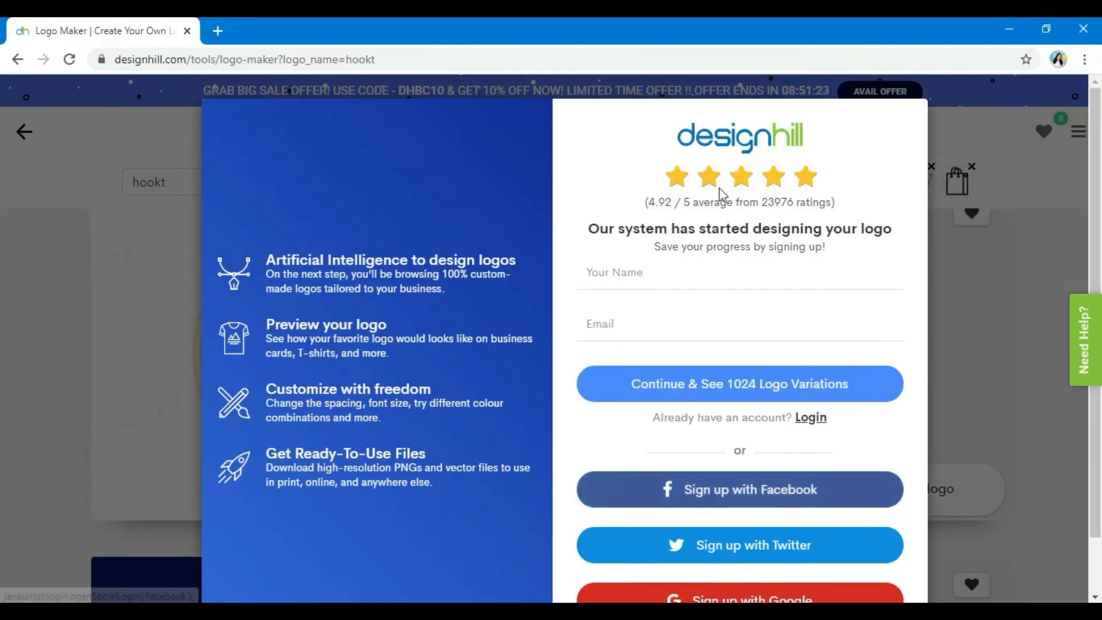
pyautogui.scroll(-2, 688, 379)
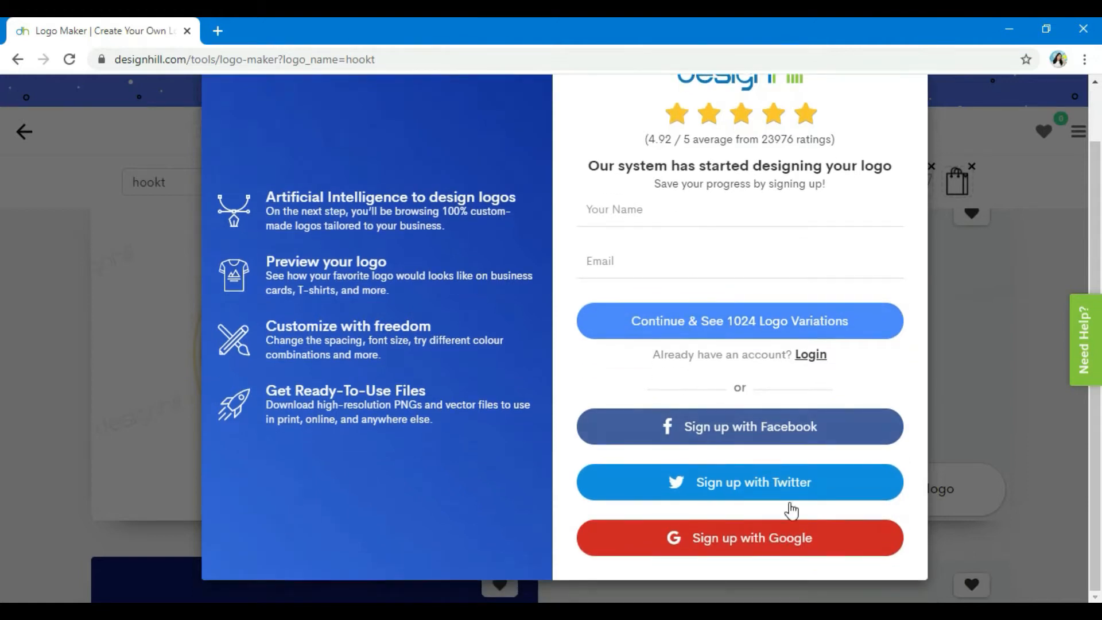
pyautogui.click(737, 504)
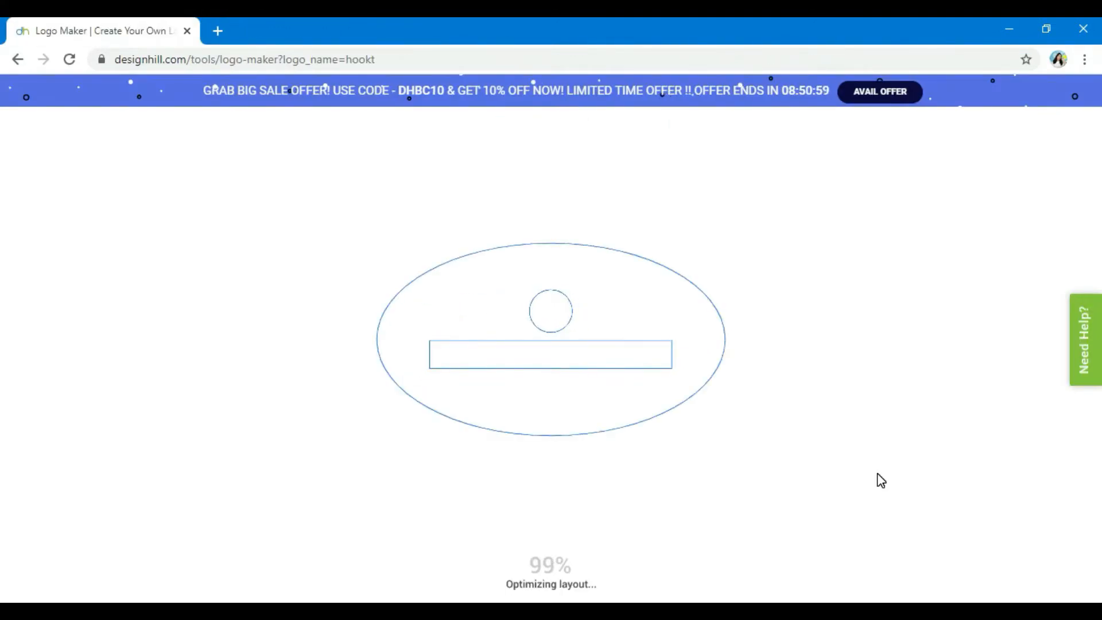
# Step: Examine the generated hookt logos and load one more batch to compare symbols, frames and fonts
pyautogui.scroll(-2, 881, 480)
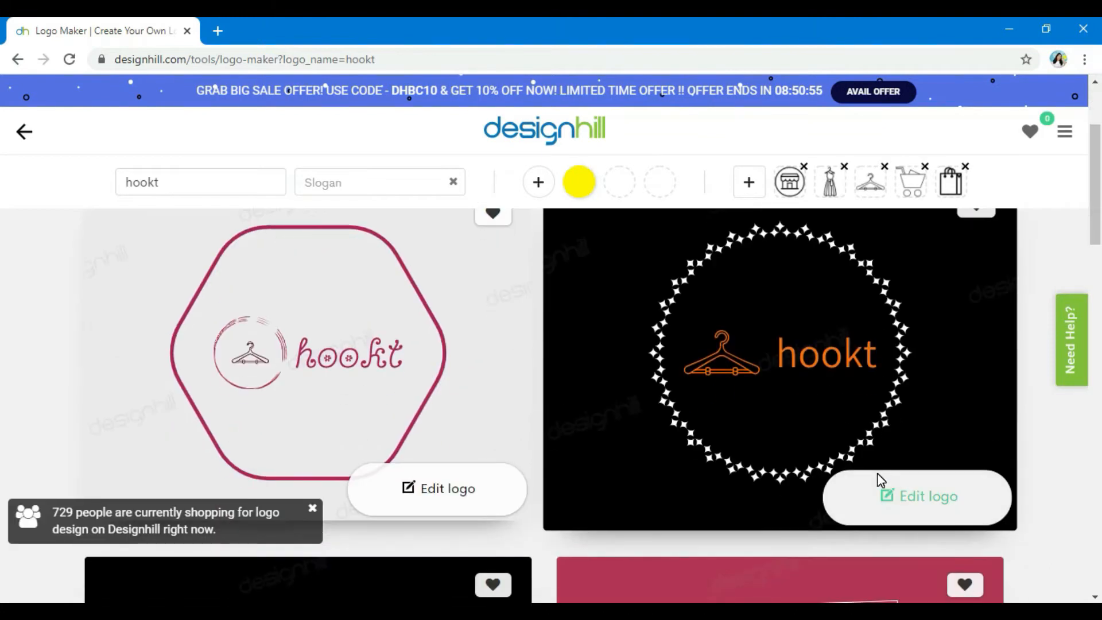
pyautogui.scroll(-10, 877, 474)
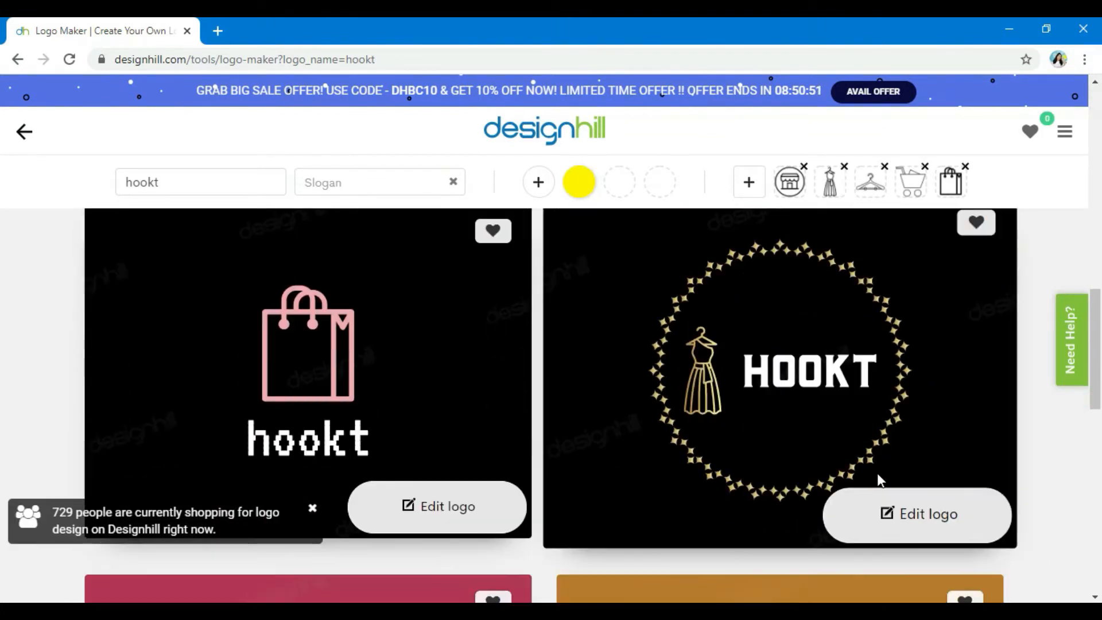
pyautogui.scroll(-5, 878, 479)
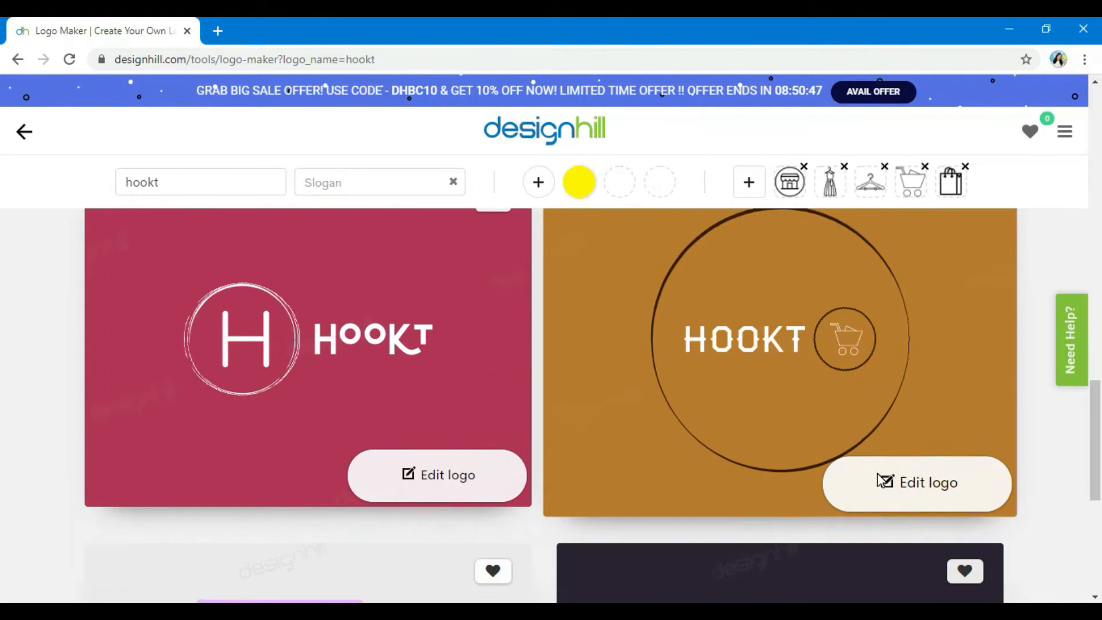
pyautogui.scroll(-5, 878, 480)
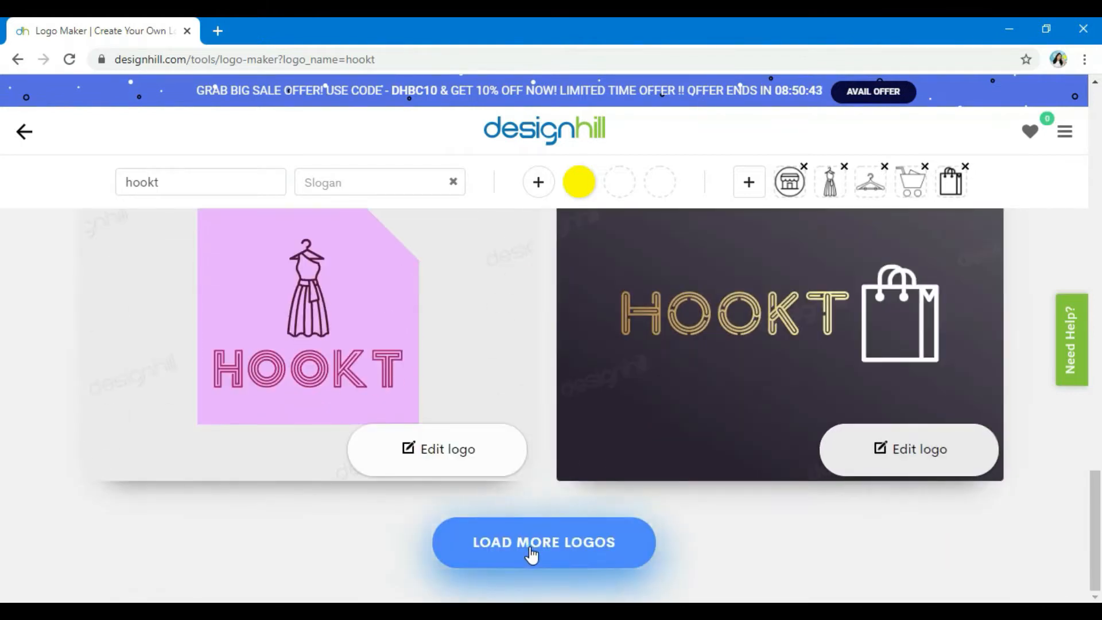
pyautogui.click(532, 552)
pyautogui.scroll(-4, 666, 512)
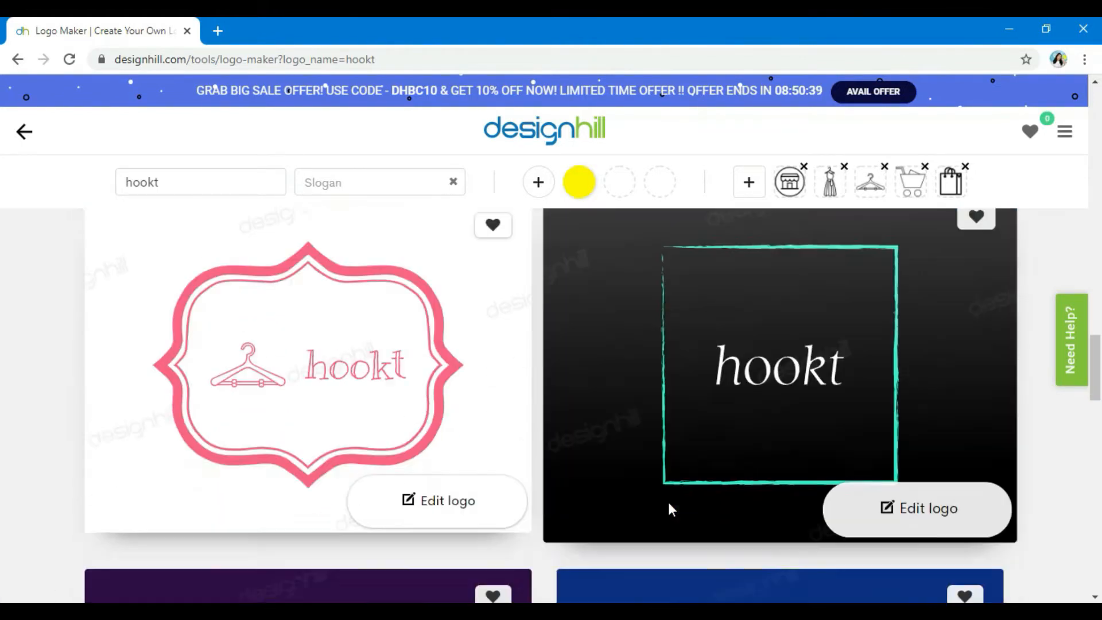
pyautogui.scroll(-15, 677, 469)
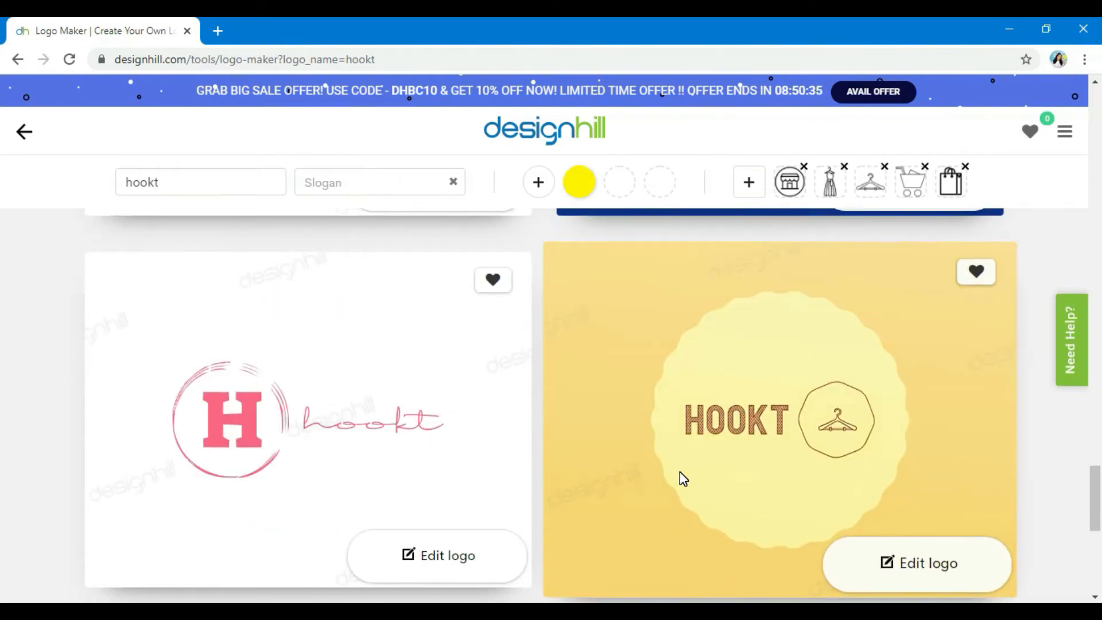
pyautogui.scroll(-5, 680, 472)
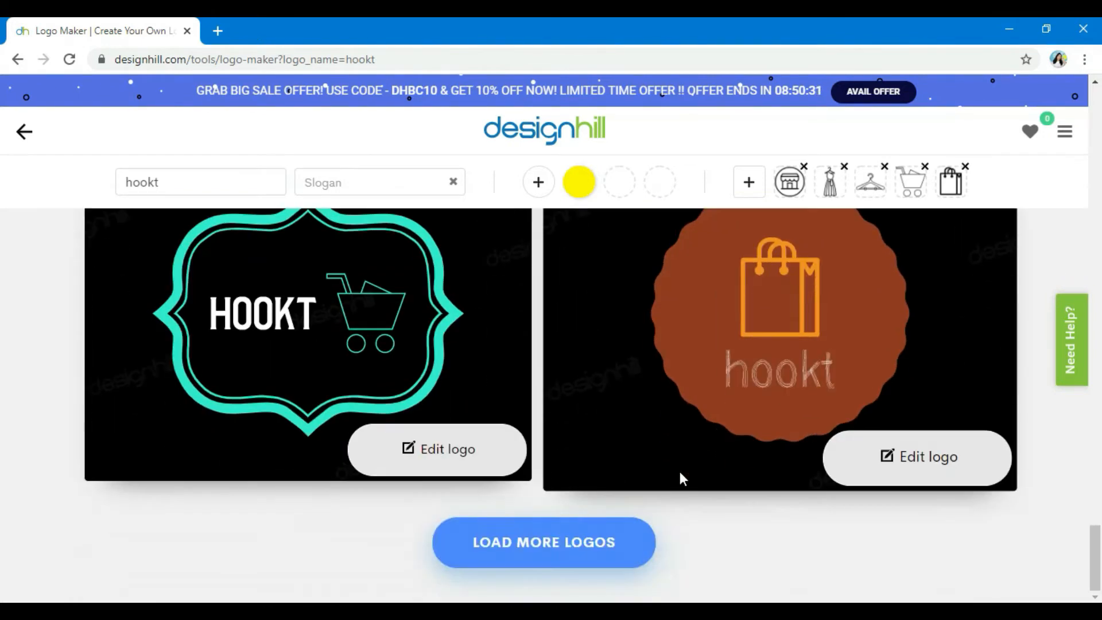
# Step: Load another batch of logos and examine their hanger, storefront and shopping cart layouts
pyautogui.click(605, 543)
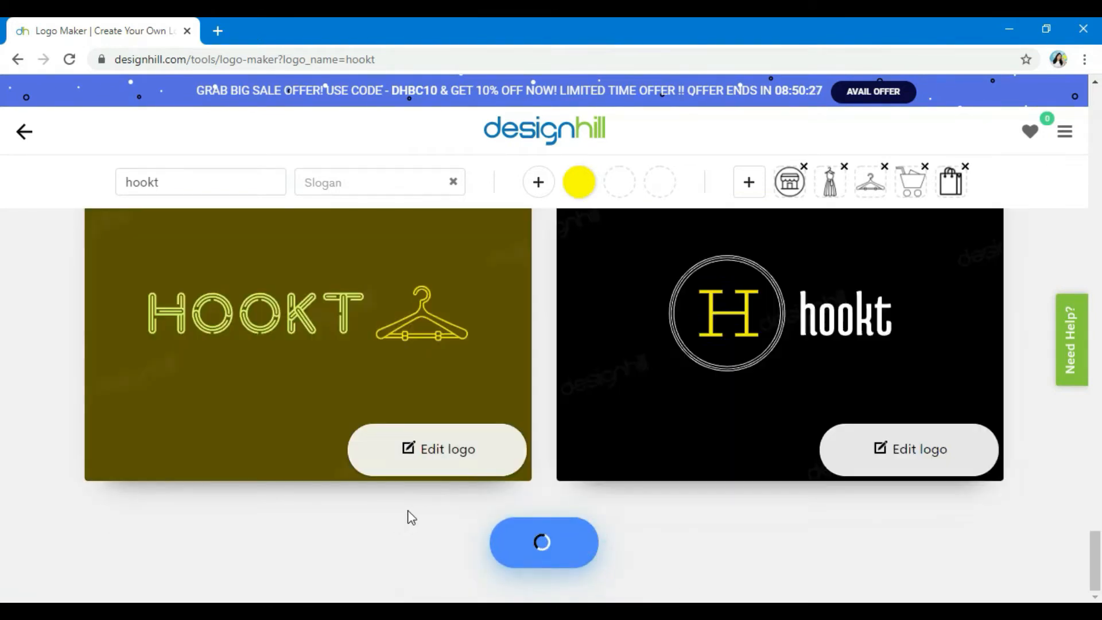
pyautogui.scroll(-10, 519, 484)
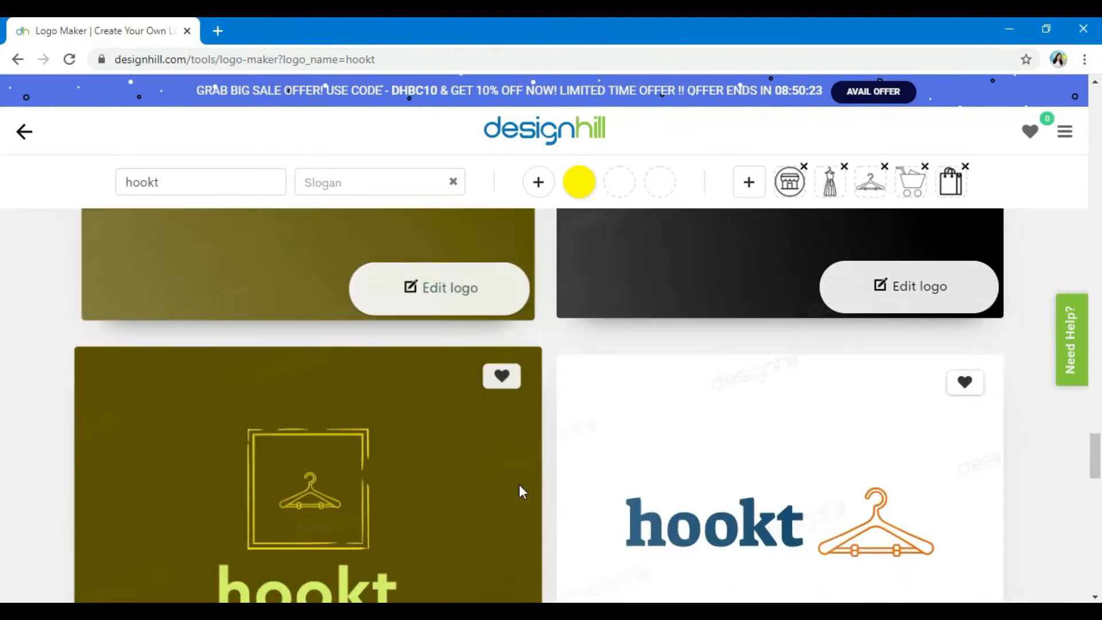
pyautogui.scroll(-5, 519, 486)
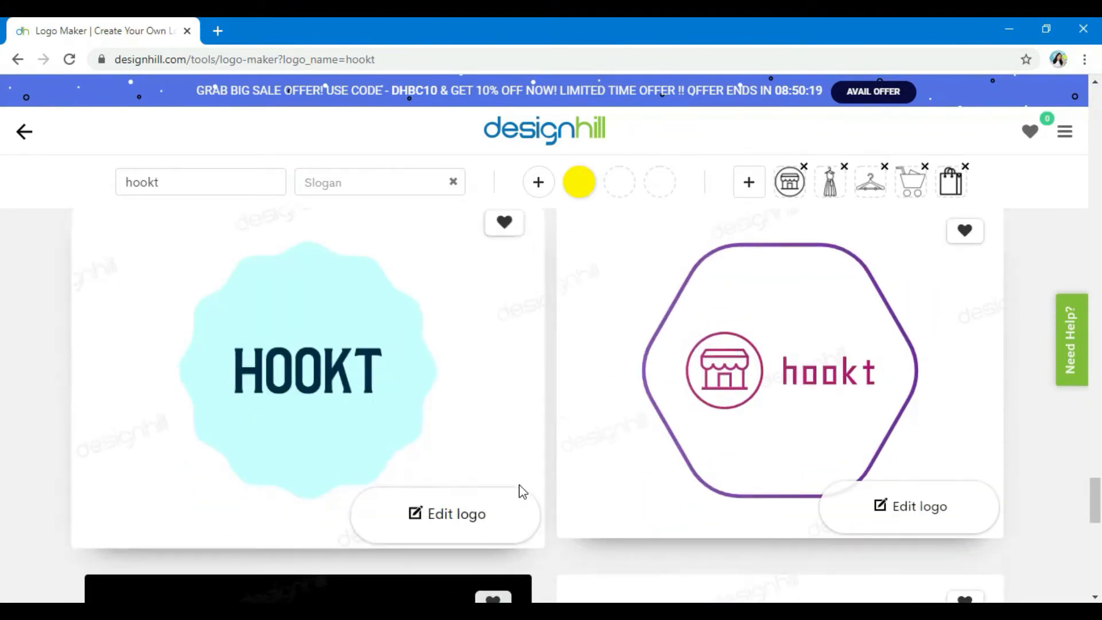
pyautogui.scroll(-4, 521, 491)
pyautogui.scroll(-3, 522, 491)
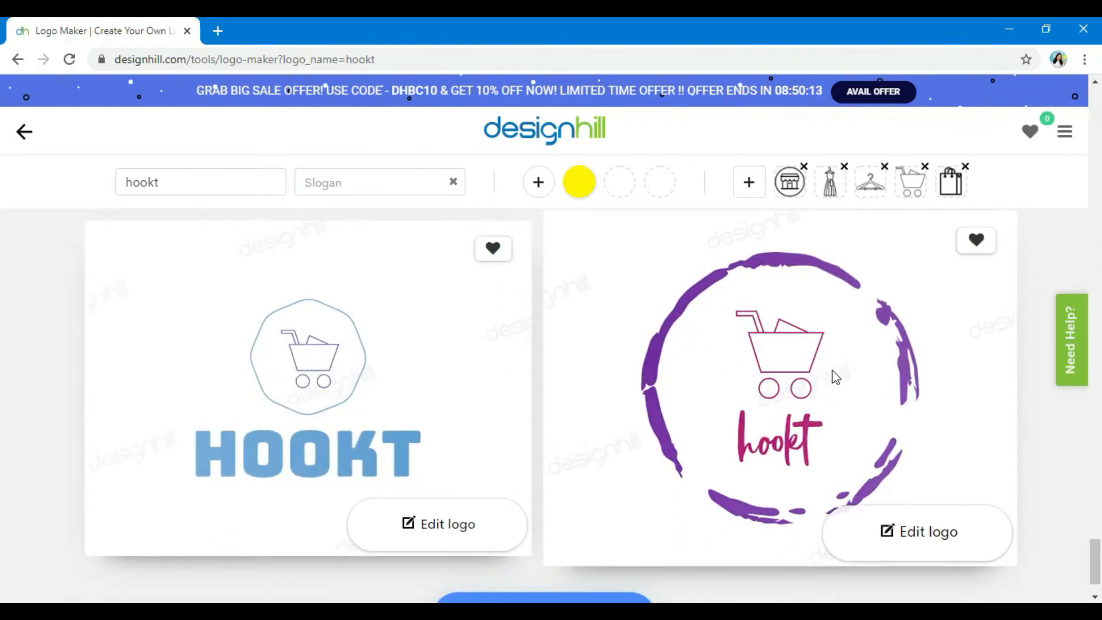
pyautogui.scroll(-1, 361, 408)
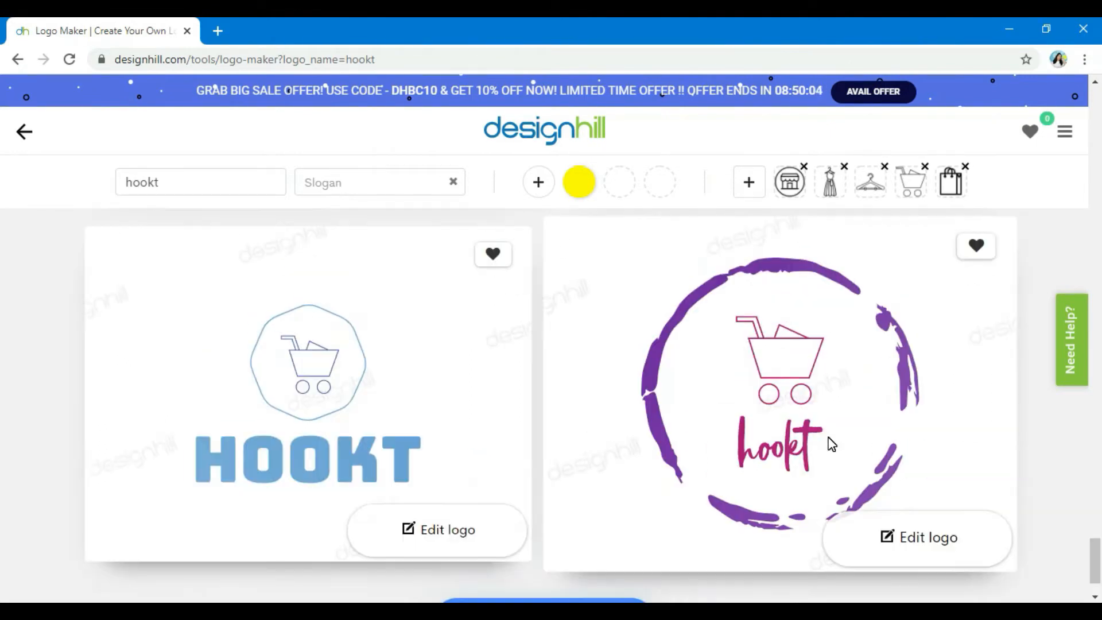
pyautogui.scroll(-1, 832, 444)
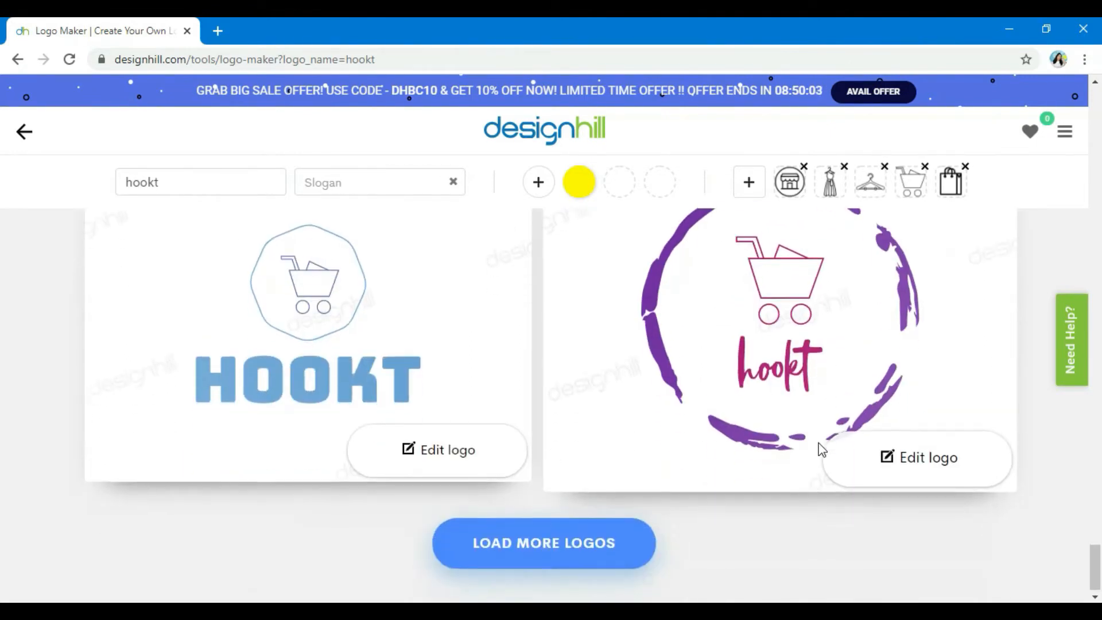
# Step: Load further batches of hookt logos and compare the dress, hanger and shopping bag designs
pyautogui.click(600, 542)
pyautogui.scroll(-10, 733, 534)
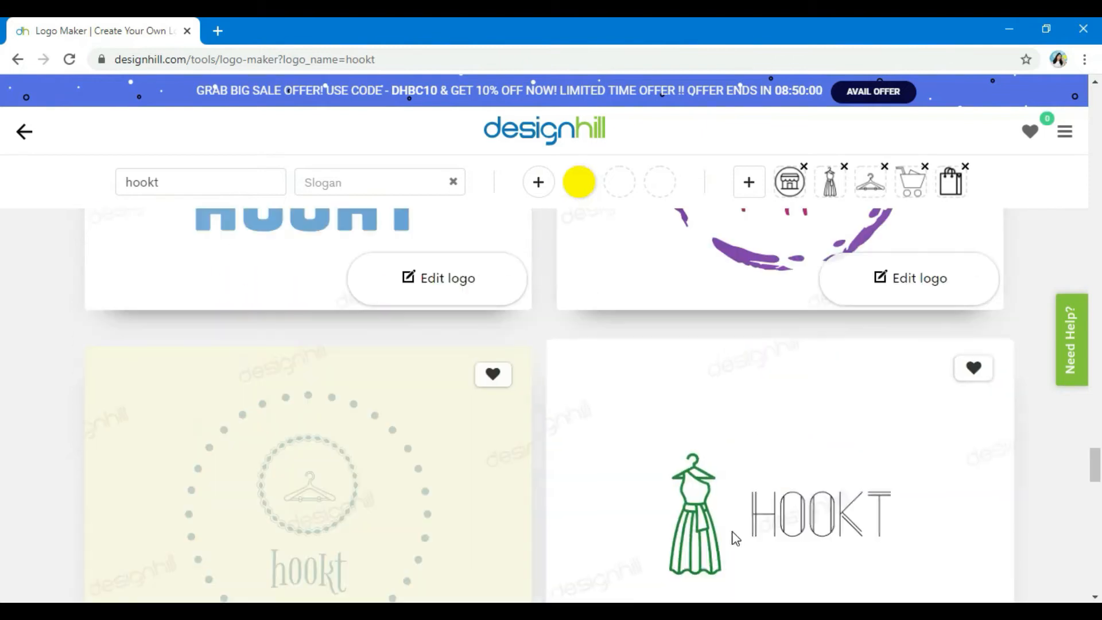
pyautogui.scroll(-10, 730, 552)
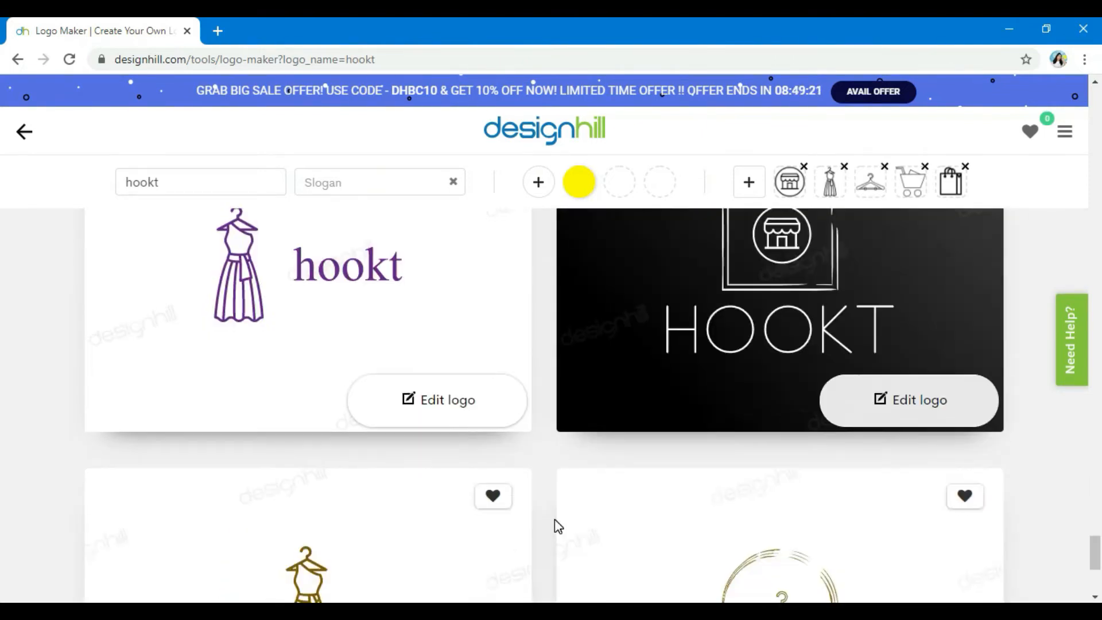
pyautogui.click(580, 523)
pyautogui.scroll(-3, 632, 519)
pyautogui.scroll(-8, 632, 519)
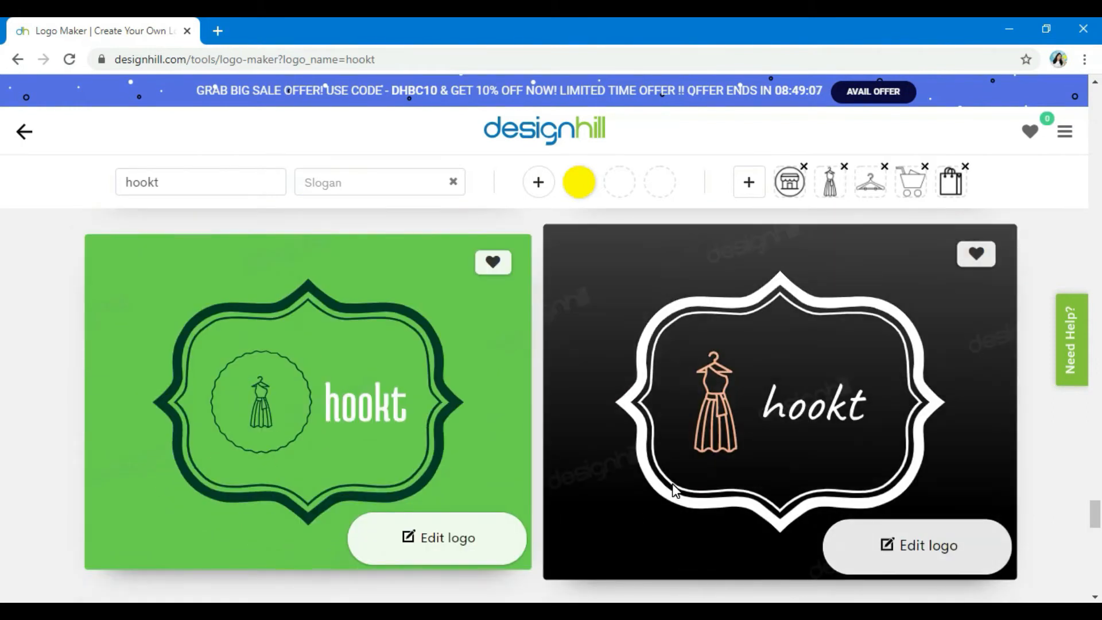
pyautogui.scroll(-10, 677, 484)
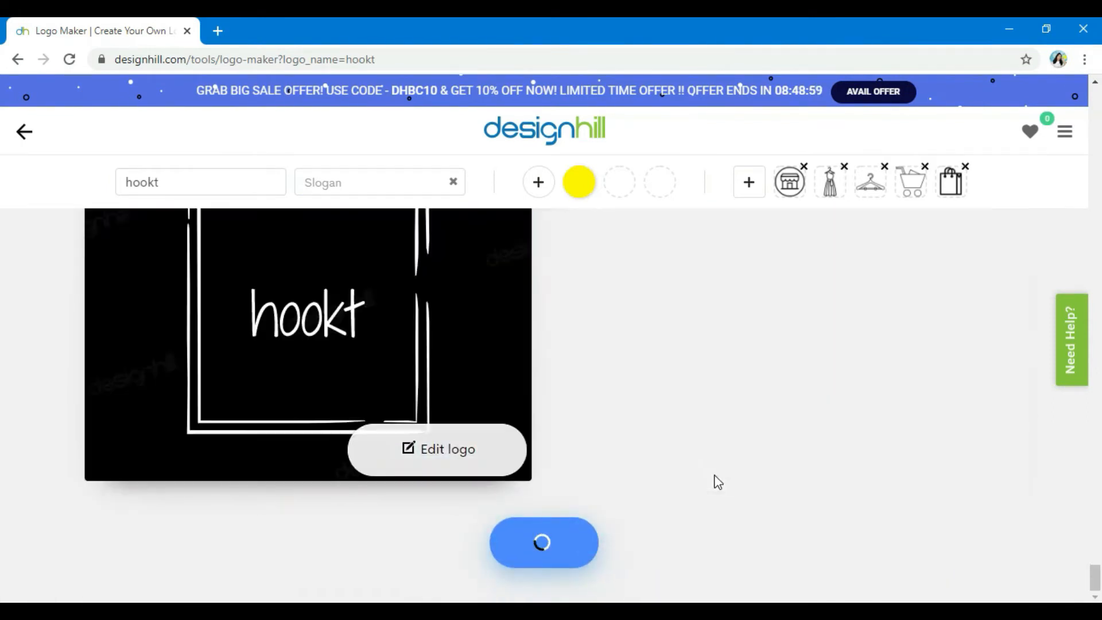
pyautogui.scroll(-15, 714, 473)
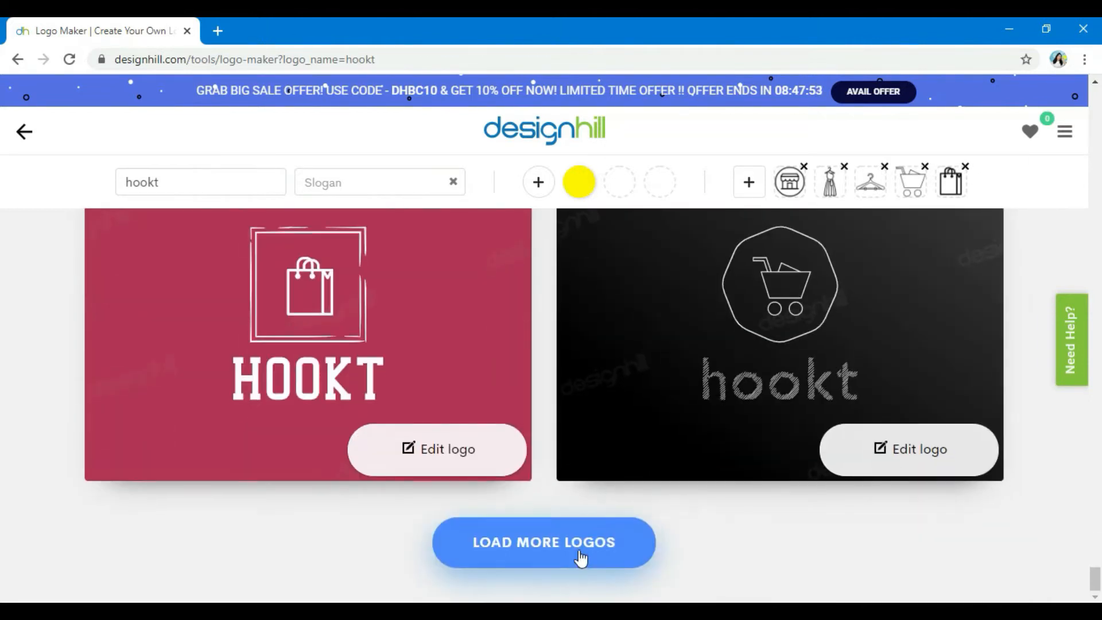
pyautogui.click(583, 556)
pyautogui.scroll(-15, 735, 531)
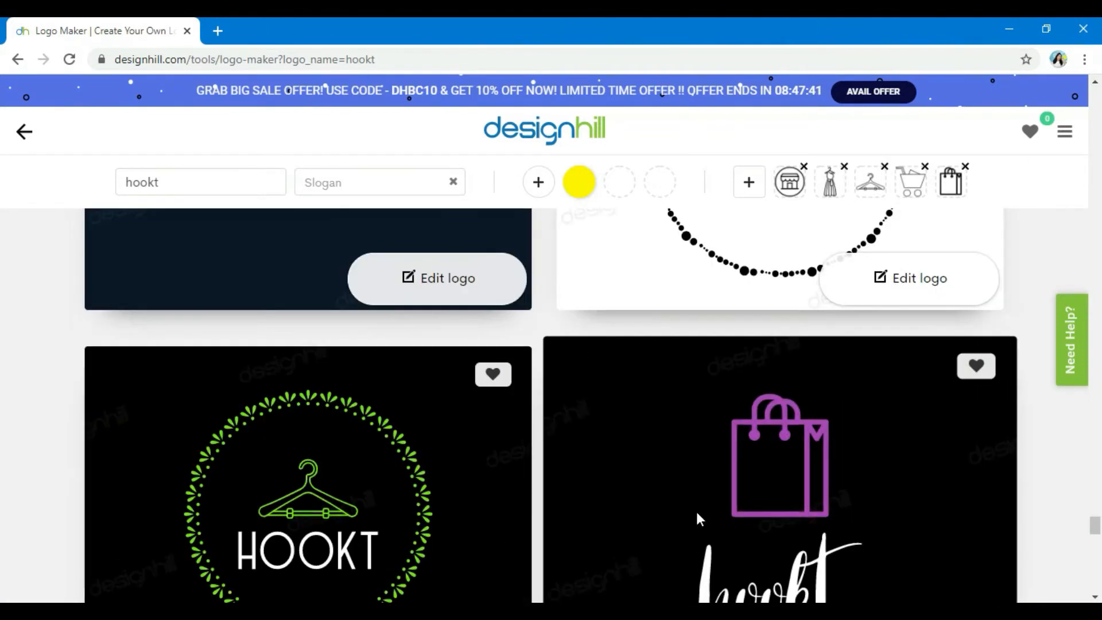
# Step: Browse more generated hookt logos and open the magenta shopping cart design with the purple brushstroke circle for editing
pyautogui.scroll(-3, 219, 418)
pyautogui.scroll(-15, 571, 457)
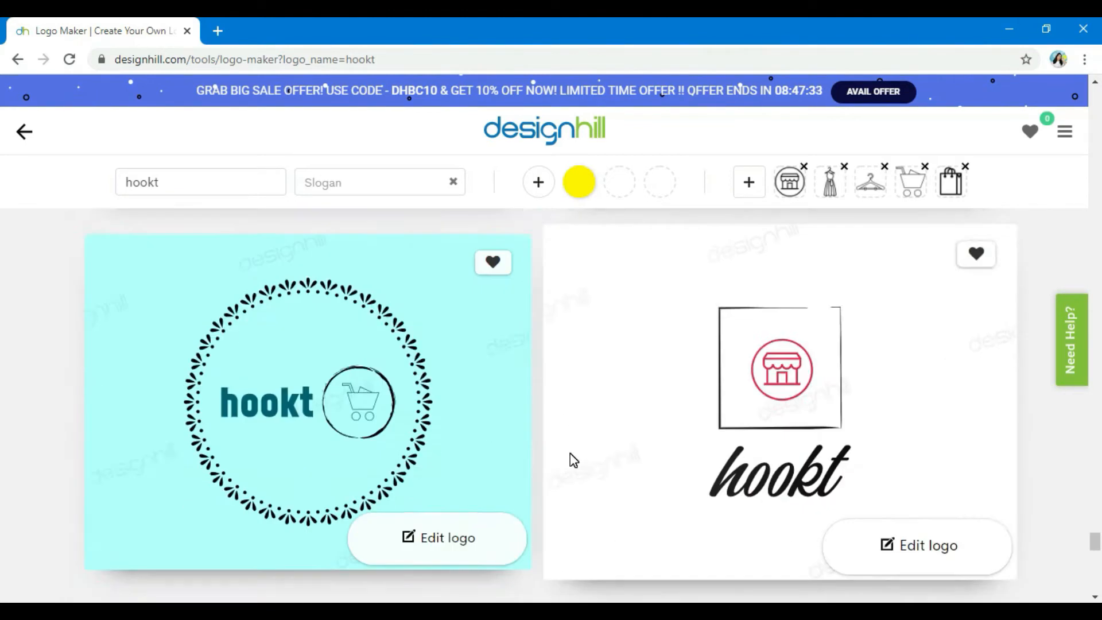
pyautogui.scroll(-15, 662, 503)
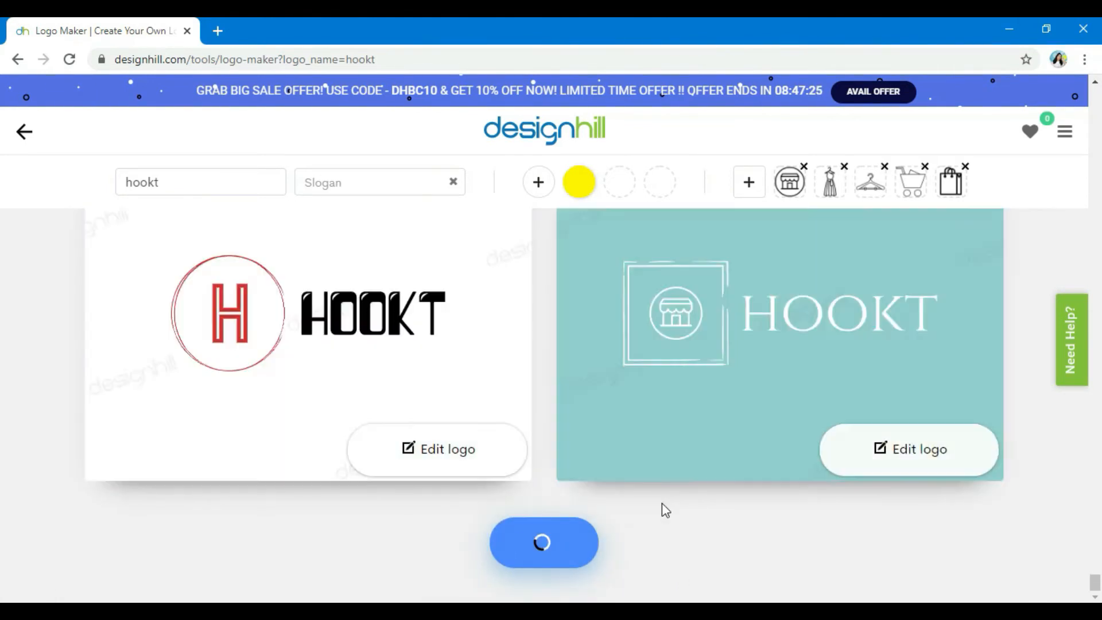
pyautogui.scroll(-10, 663, 508)
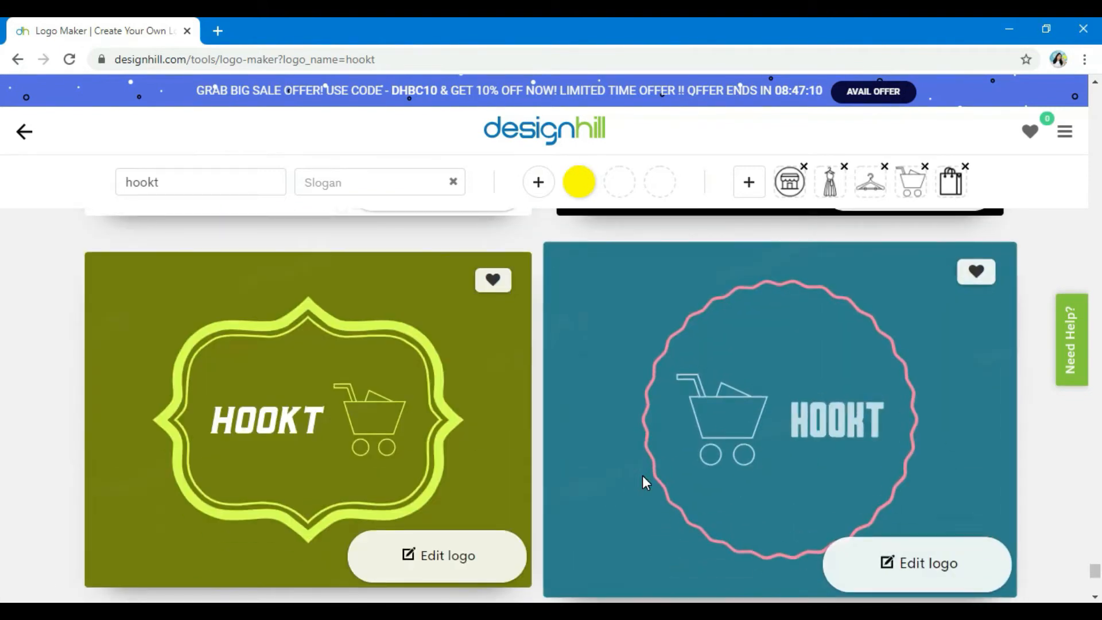
pyautogui.scroll(-8, 643, 477)
pyautogui.moveTo(1095, 584); pyautogui.dragTo(1089, 238)
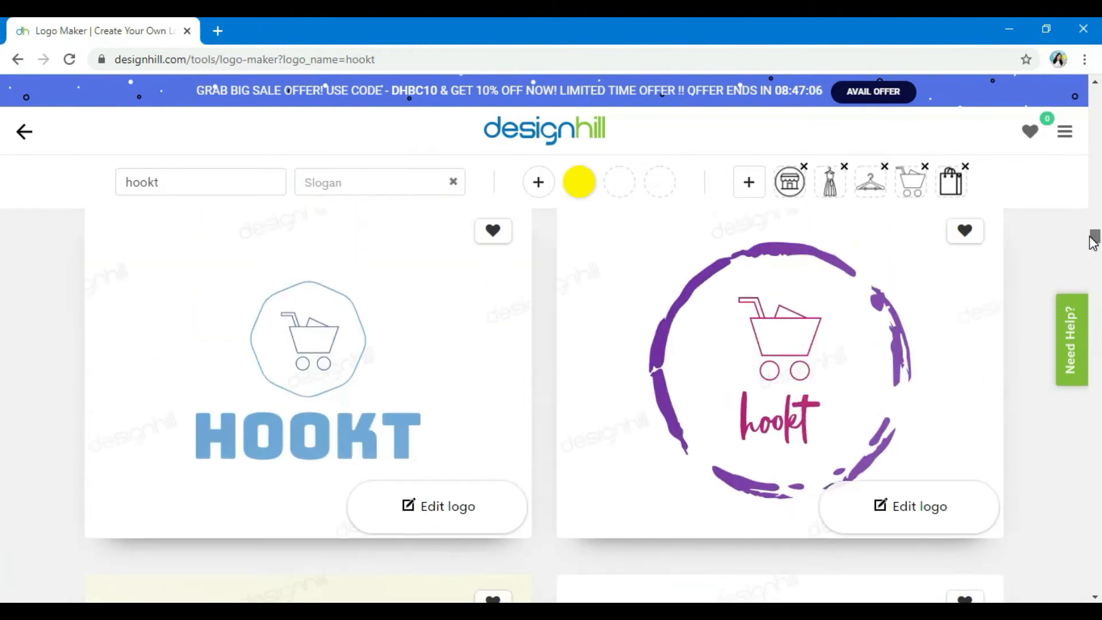
pyautogui.click(925, 527)
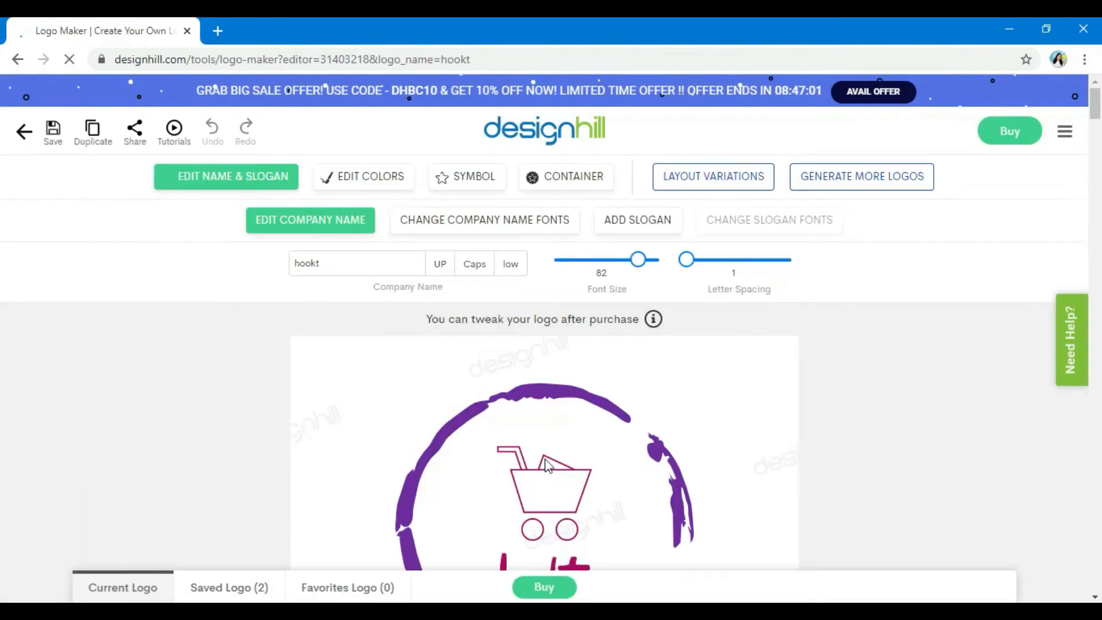
# Step: Dismiss the shopper notification and examine the logo preview along with its name, colour, symbol and container editing options
pyautogui.scroll(-2, 832, 416)
pyautogui.scroll(-2, 833, 416)
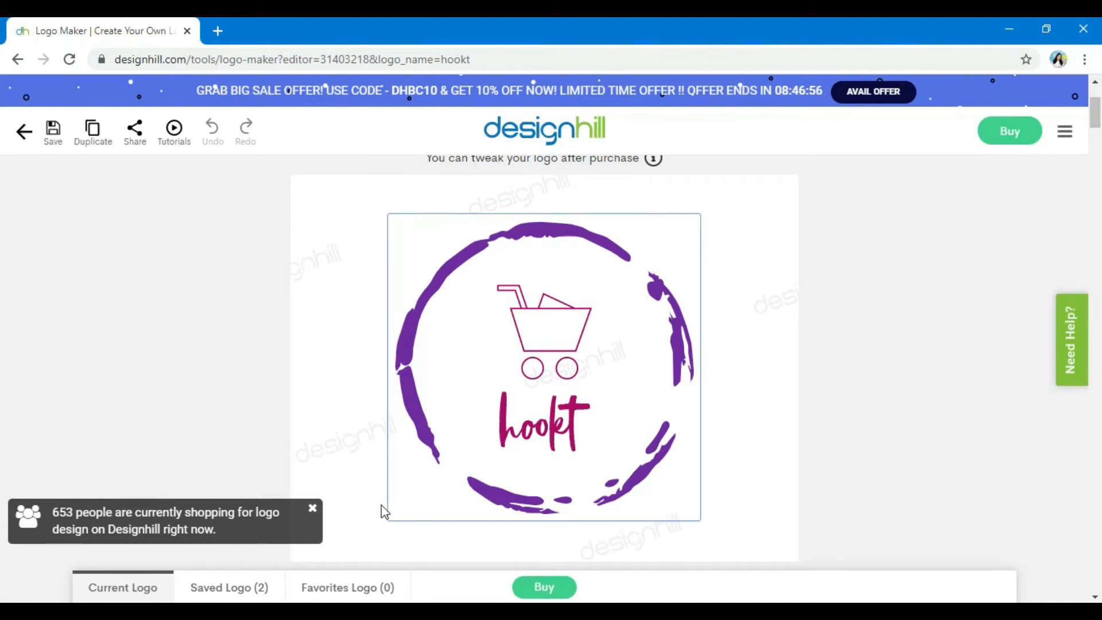
pyautogui.click(313, 508)
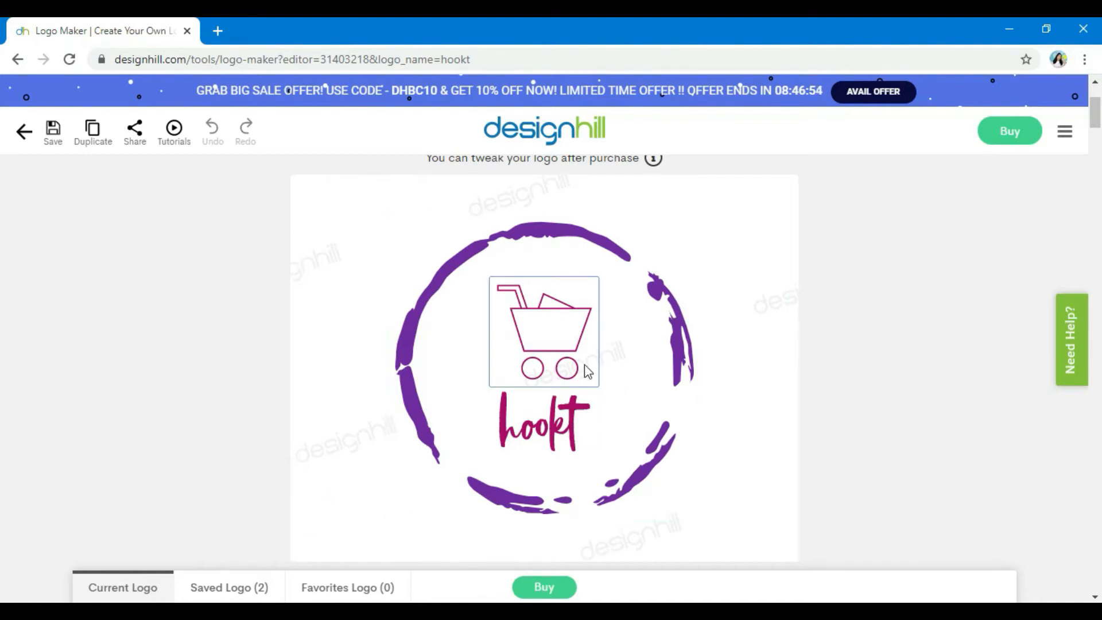
pyautogui.scroll(3, 782, 484)
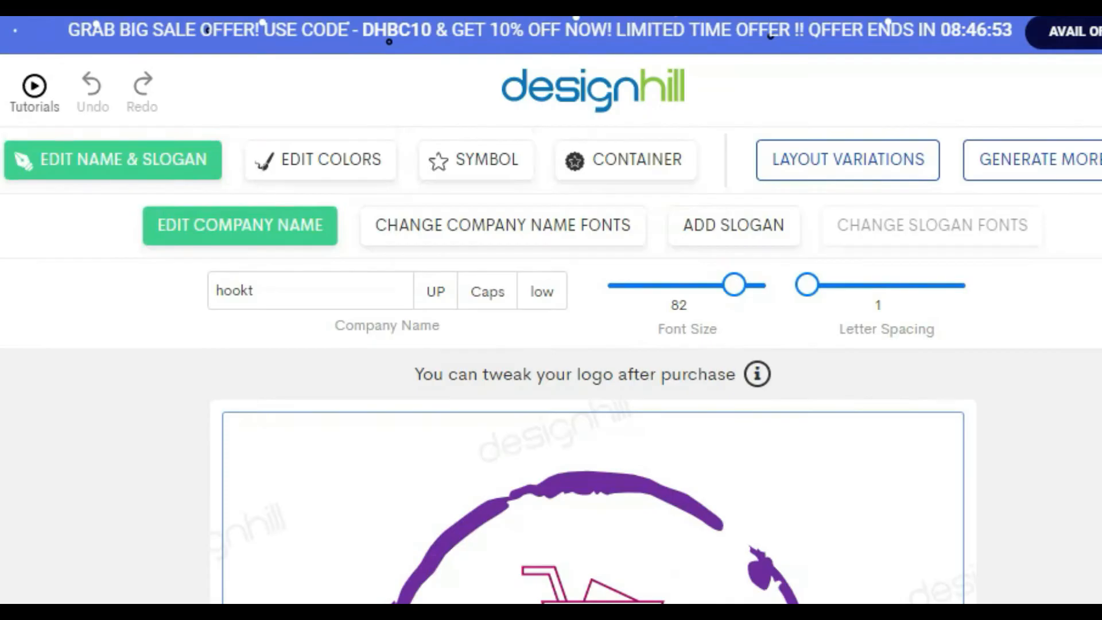
pyautogui.scroll(-3, 901, 597)
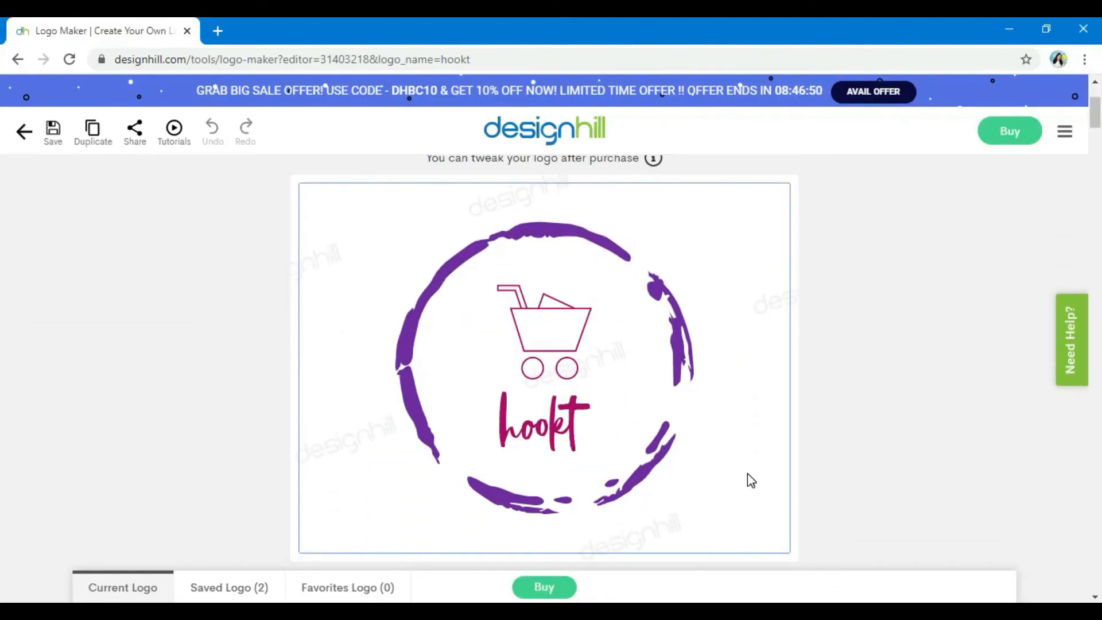
pyautogui.scroll(3, 758, 485)
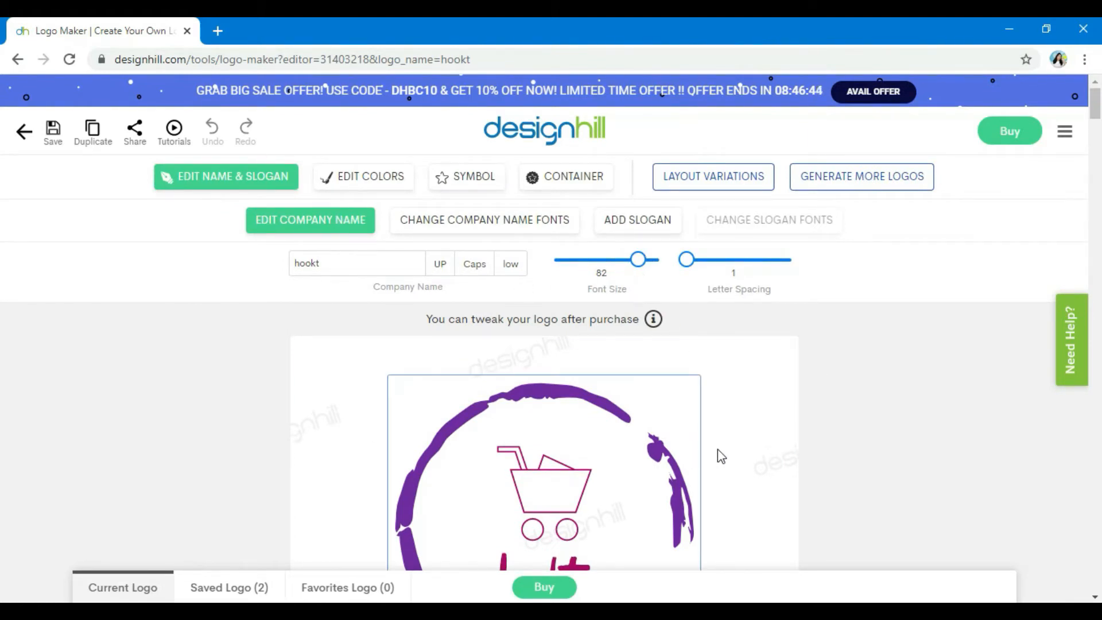
pyautogui.scroll(-3, 732, 454)
pyautogui.scroll(2, 742, 451)
pyautogui.scroll(-2, 574, 471)
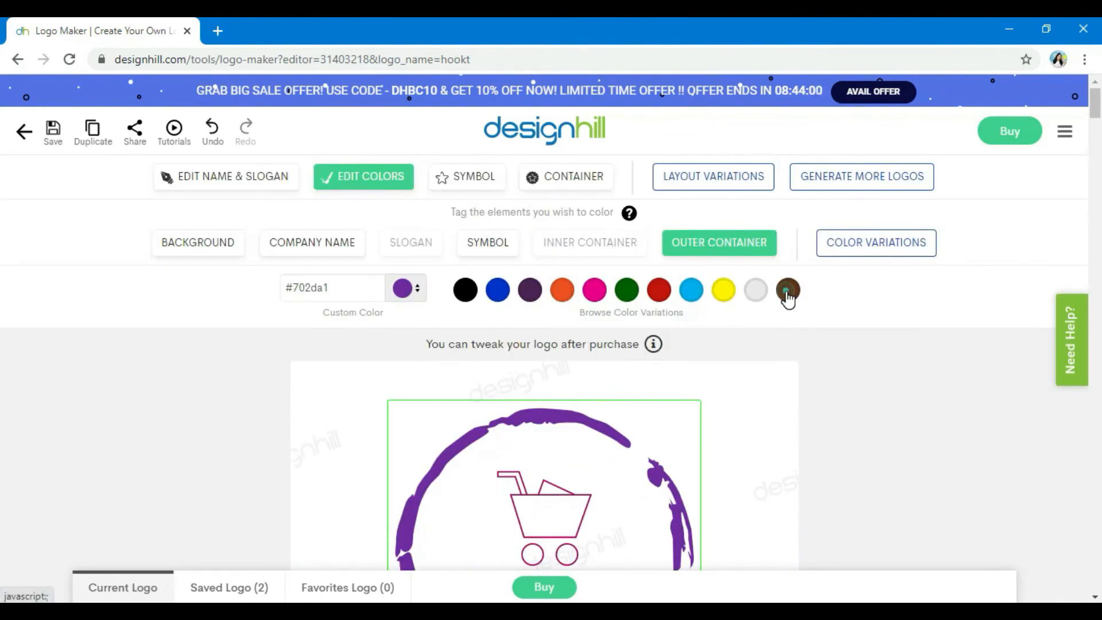
# Step: Recolour the outer container from the brown colour variations, comparing them and applying the very dark brown ring
pyautogui.click(787, 290)
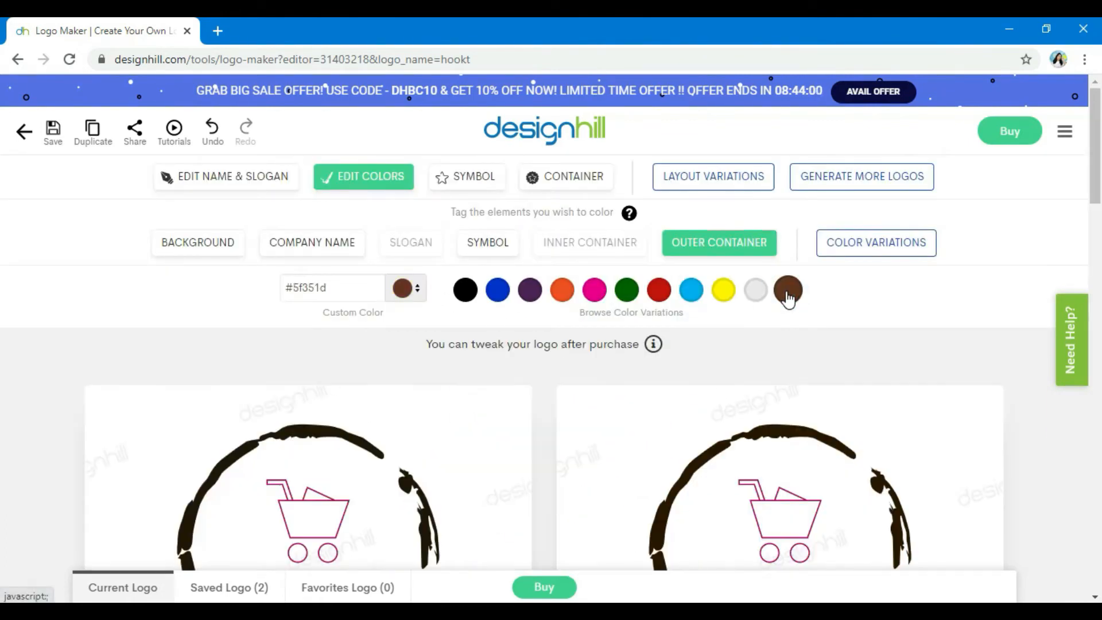
pyautogui.scroll(-4, 916, 411)
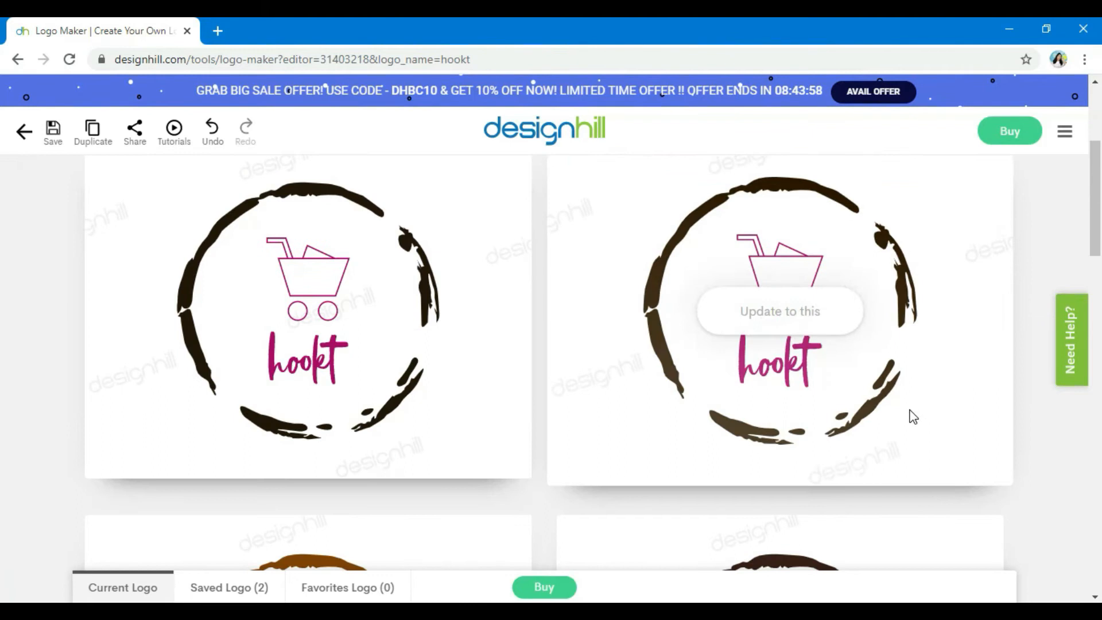
pyautogui.scroll(-4, 914, 417)
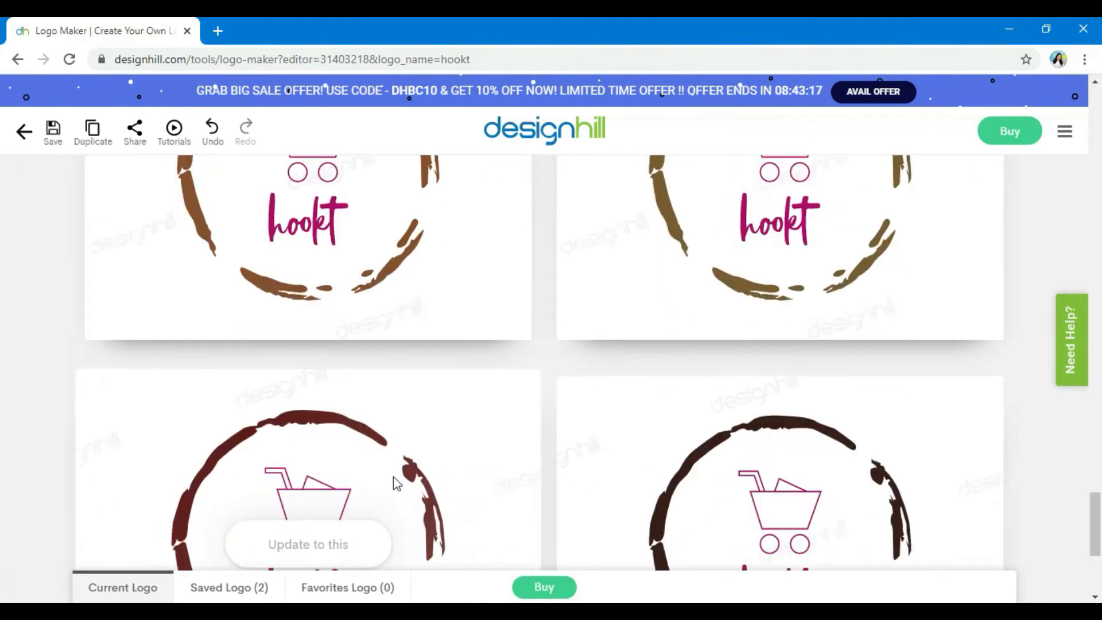
pyautogui.scroll(20, 395, 479)
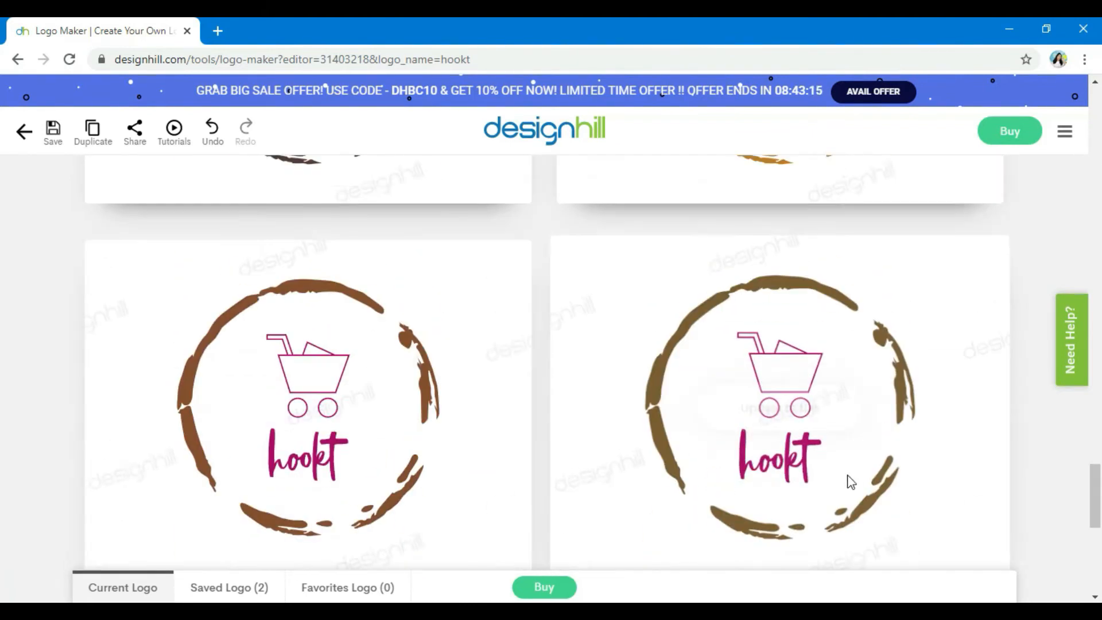
pyautogui.scroll(-5, 863, 447)
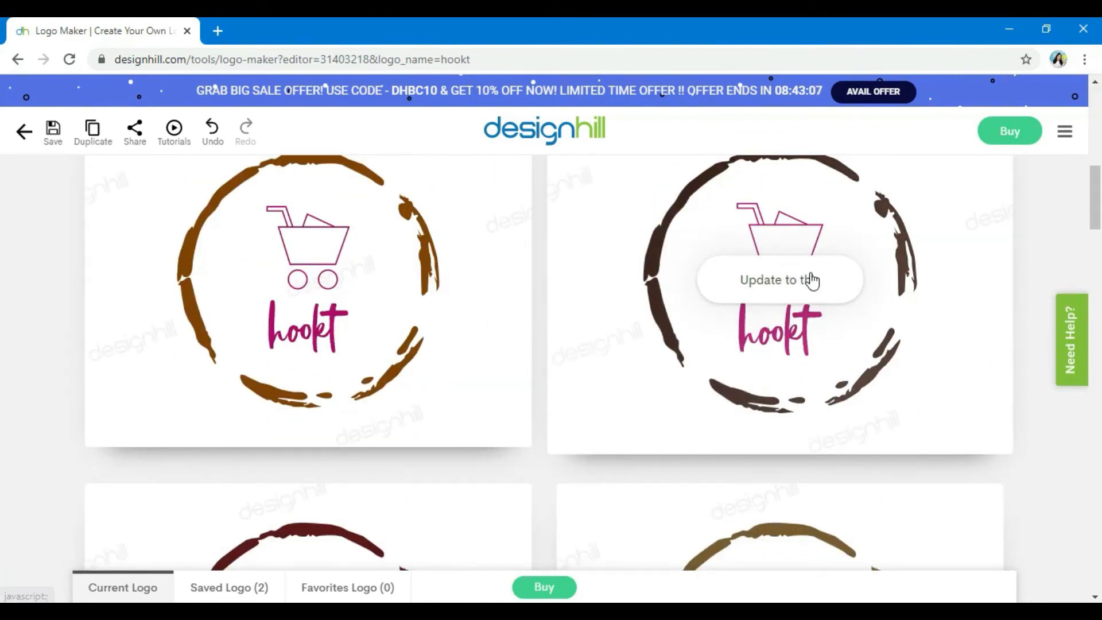
pyautogui.click(948, 382)
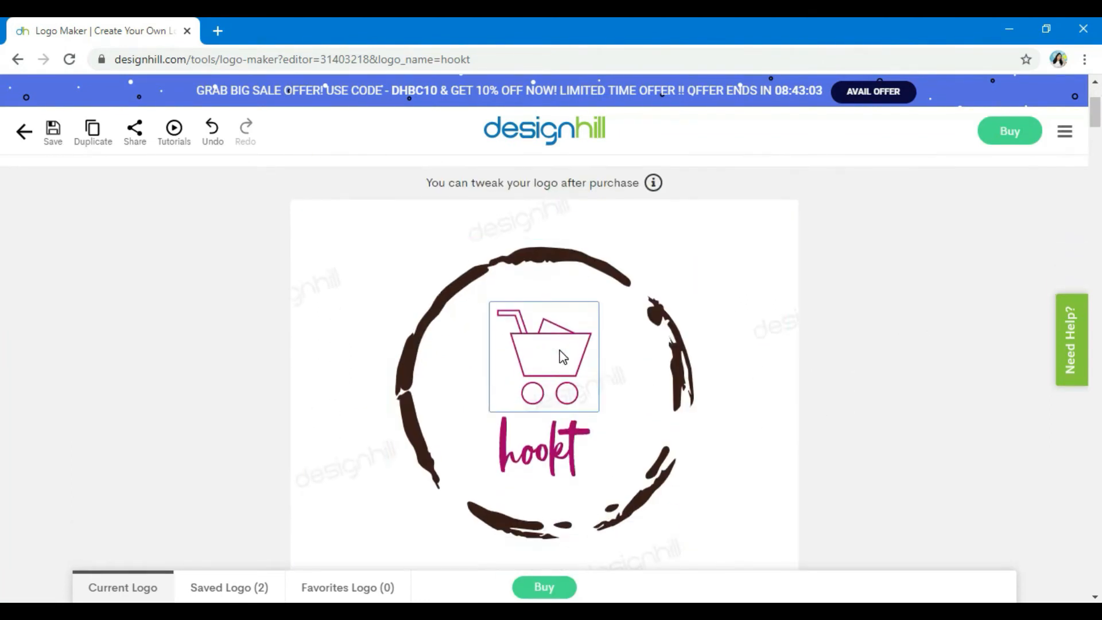
# Step: Recolour the shopping cart symbol using the brown colour variations
pyautogui.click(563, 357)
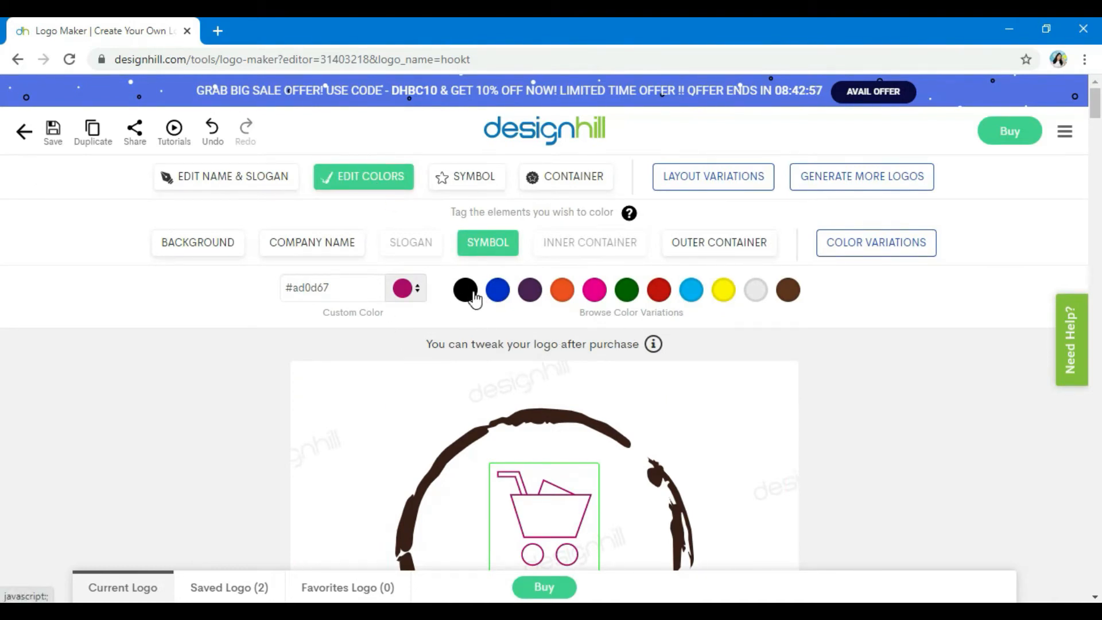
pyautogui.click(791, 296)
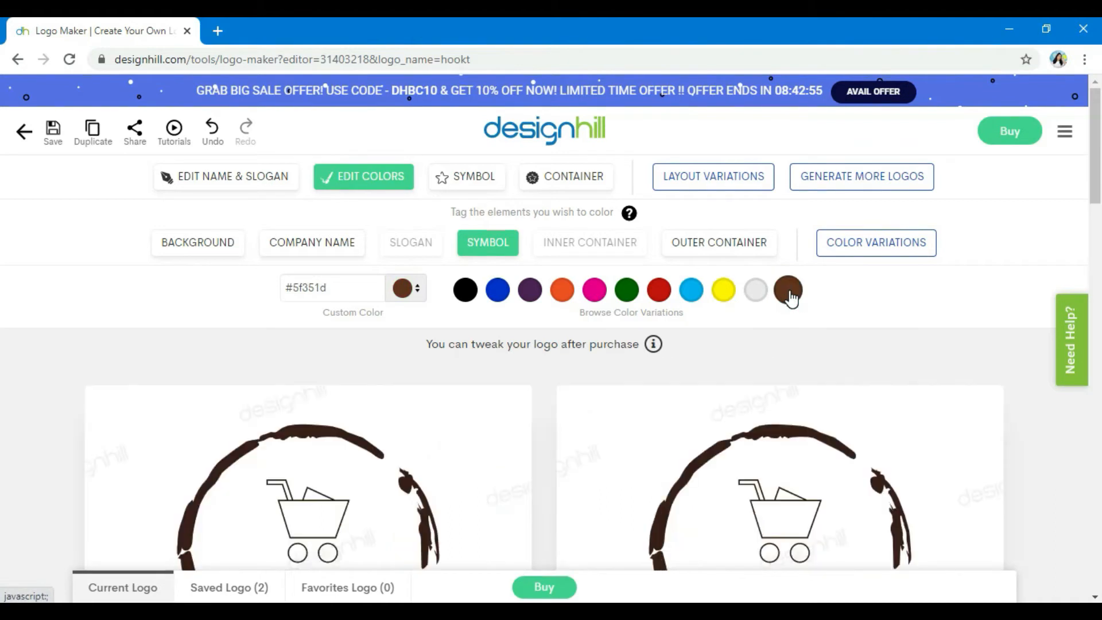
pyautogui.scroll(-4, 790, 297)
pyautogui.scroll(-4, 787, 300)
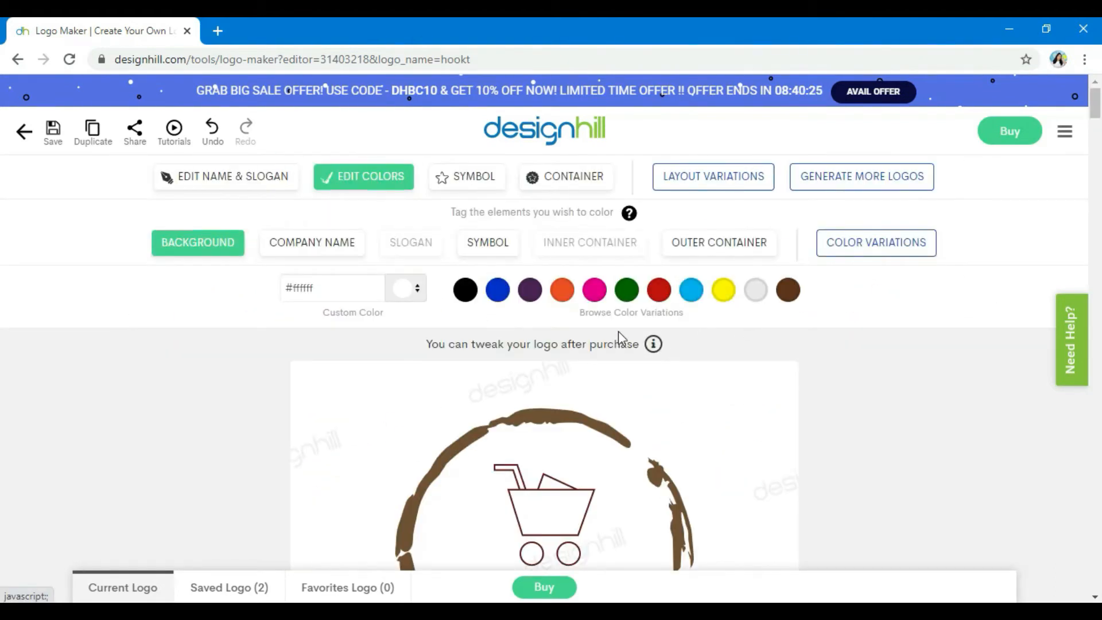
# Step: Set the background's custom colour to tan #d1ad8d, compare the generated variations, and apply the tan one
pyautogui.click(417, 292)
pyautogui.click(362, 494)
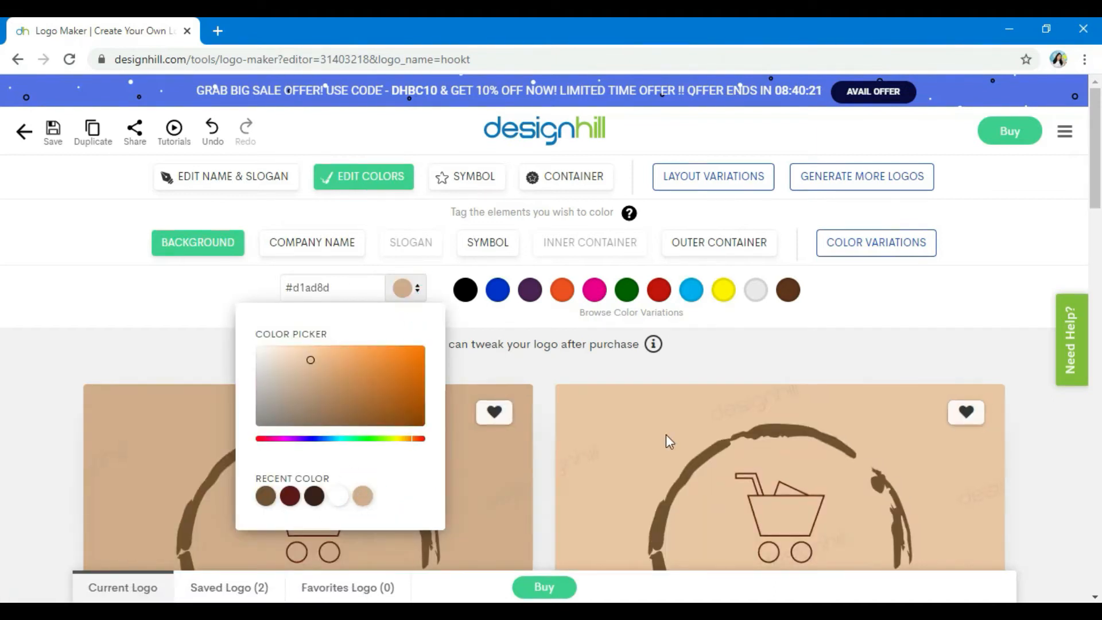
pyautogui.scroll(-10, 707, 463)
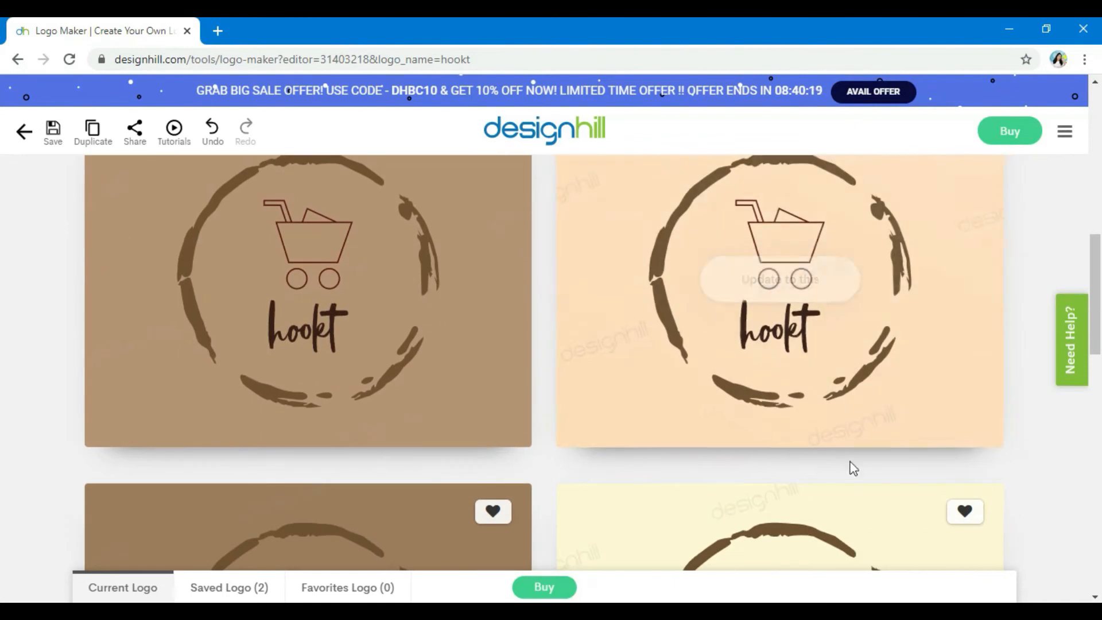
pyautogui.scroll(-9, 983, 486)
pyautogui.scroll(-9, 700, 485)
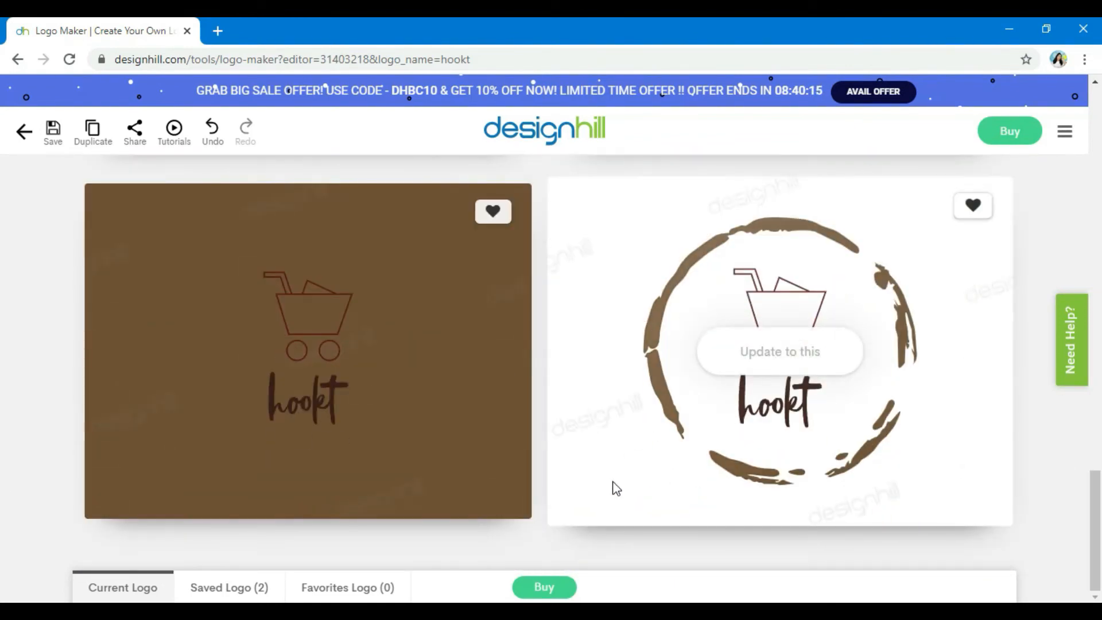
pyautogui.scroll(-5, 649, 549)
pyautogui.scroll(20, 748, 523)
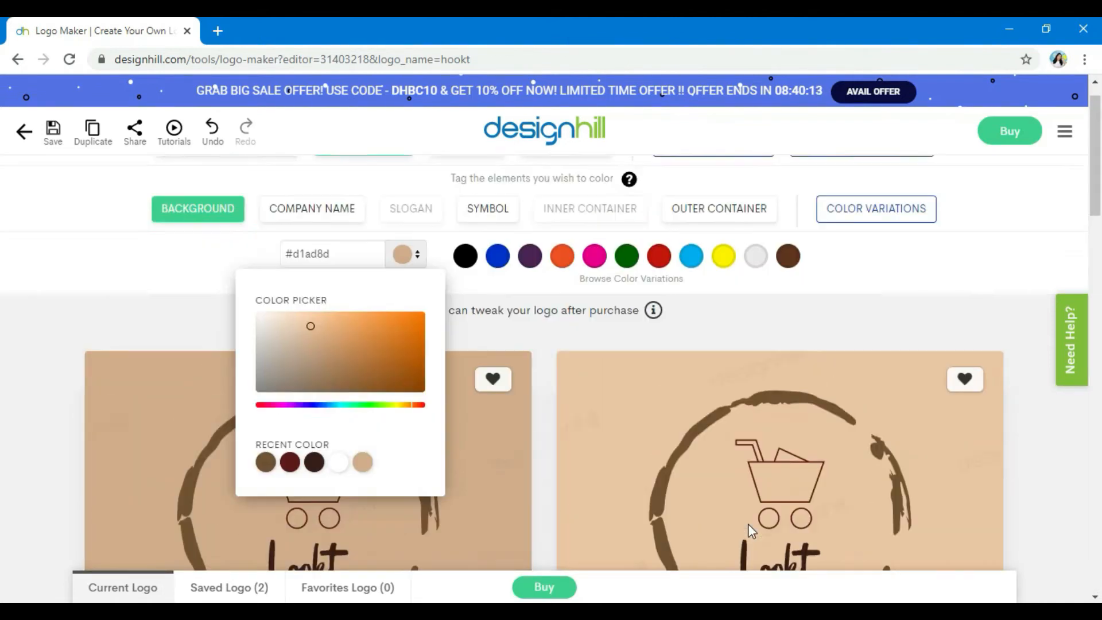
pyautogui.click(306, 360)
pyautogui.scroll(-3, 658, 483)
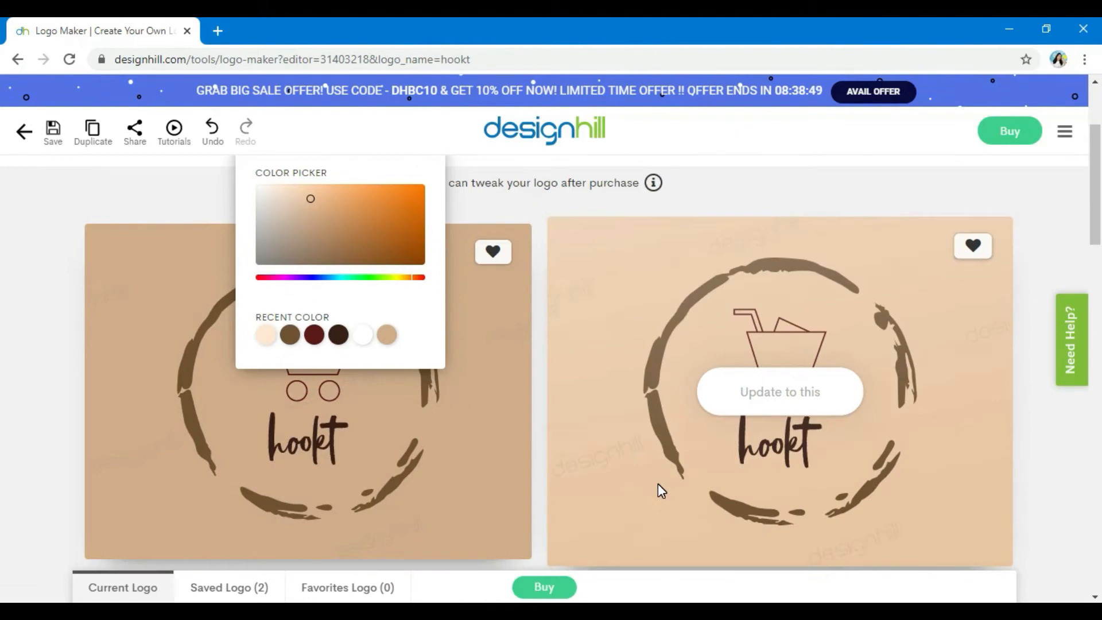
pyautogui.click(451, 404)
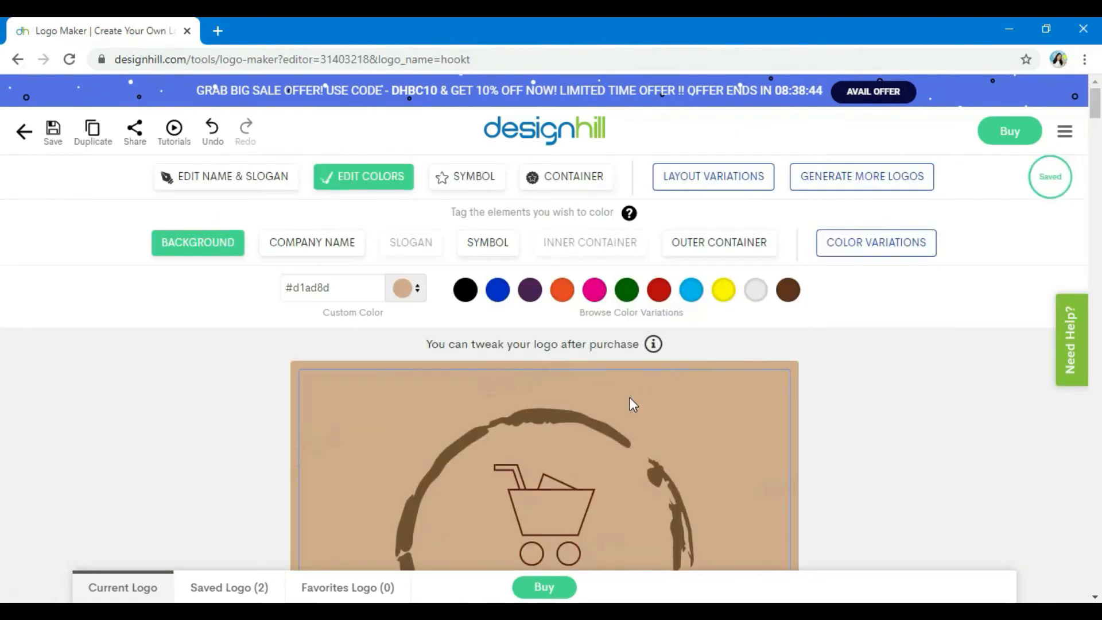
# Step: Recolour the outer container starting from the recent cream colour, compare the light variations, and apply the white ring
pyautogui.scroll(-2, 629, 397)
pyautogui.scroll(2, 796, 451)
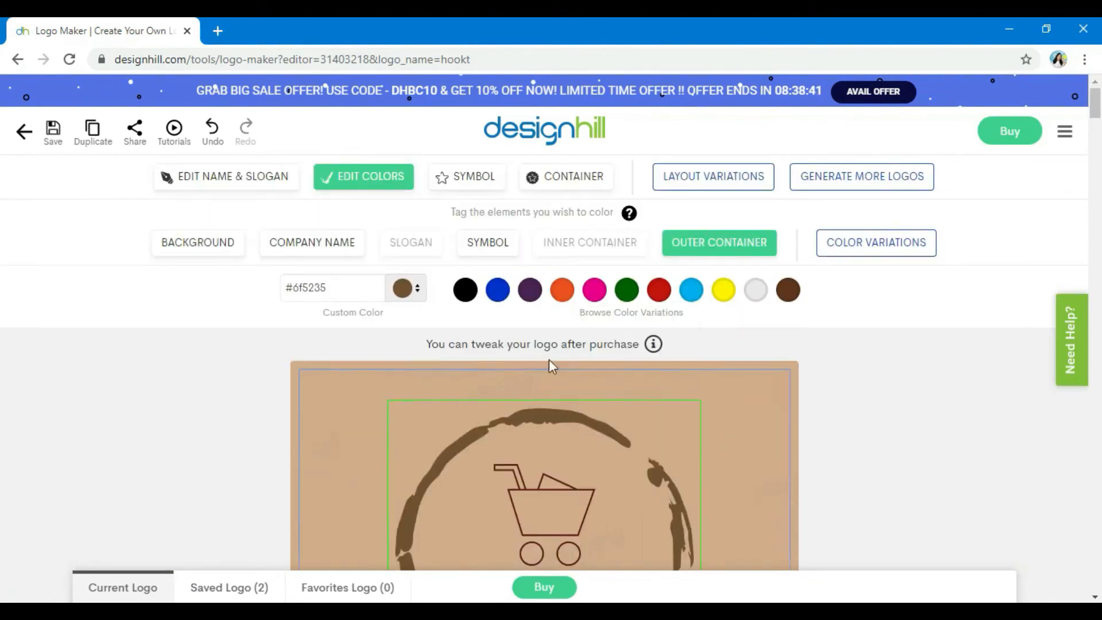
pyautogui.click(415, 303)
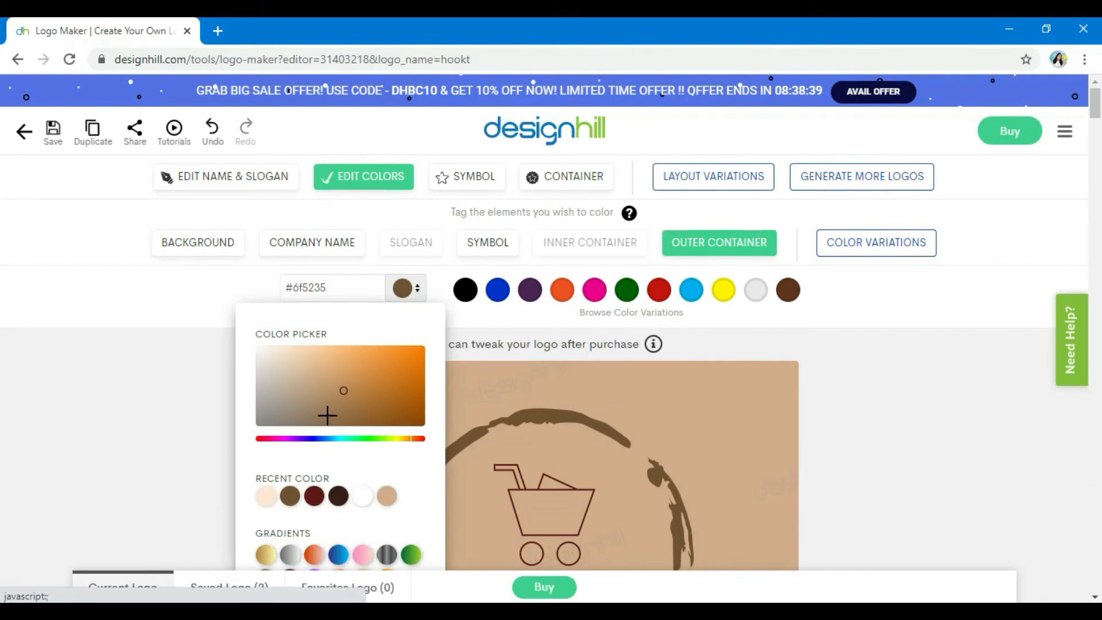
pyautogui.click(267, 500)
pyautogui.scroll(-6, 588, 494)
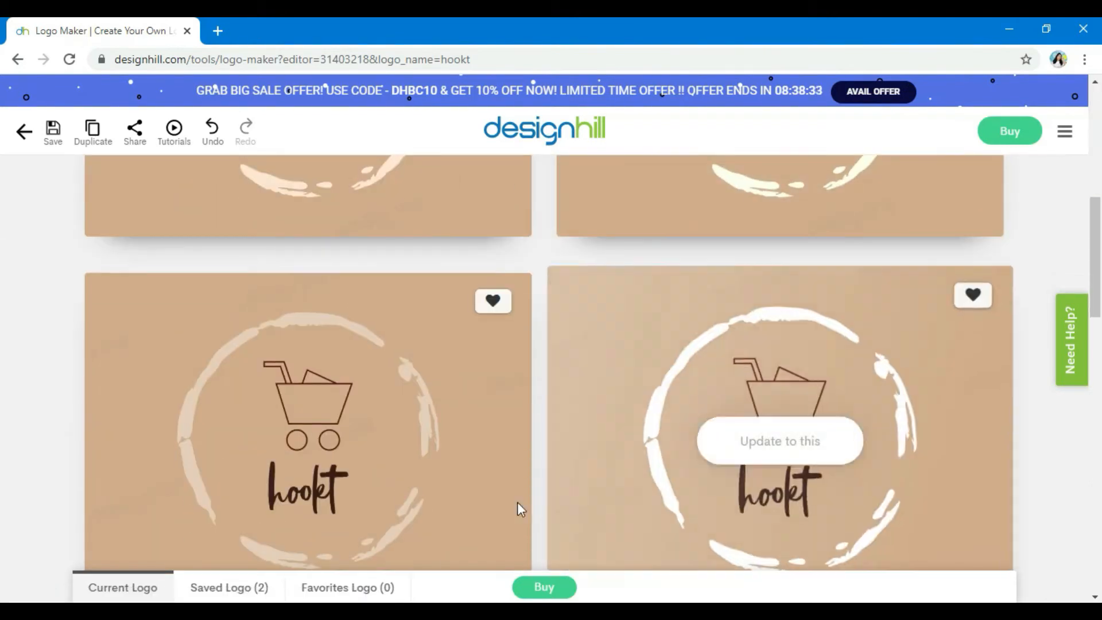
pyautogui.scroll(-2, 706, 517)
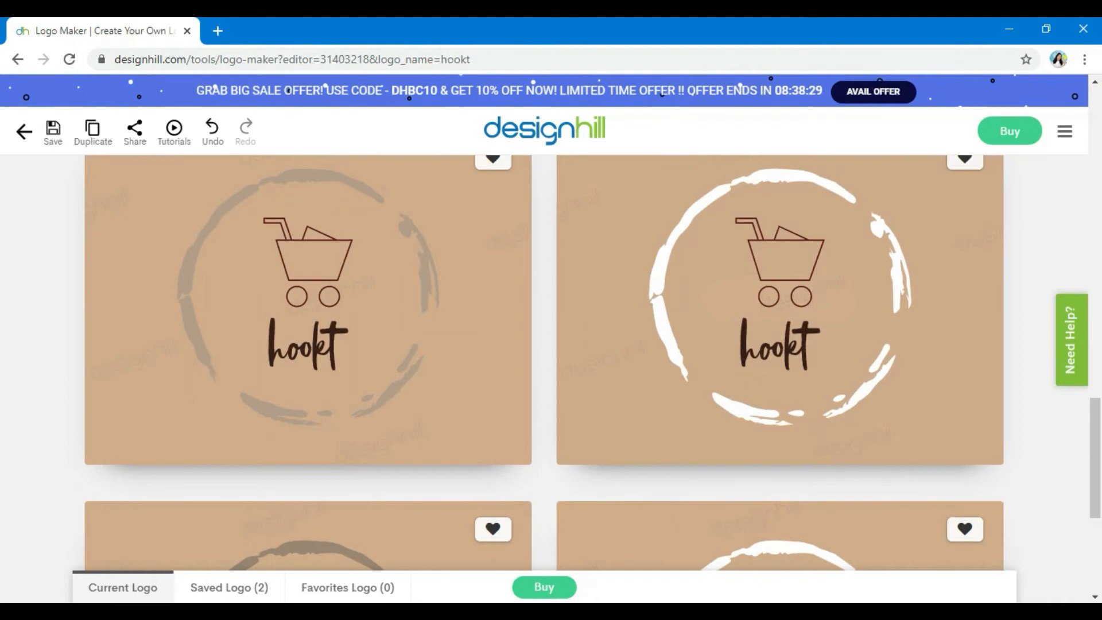
pyautogui.scroll(-4, 546, 502)
pyautogui.scroll(19, 563, 474)
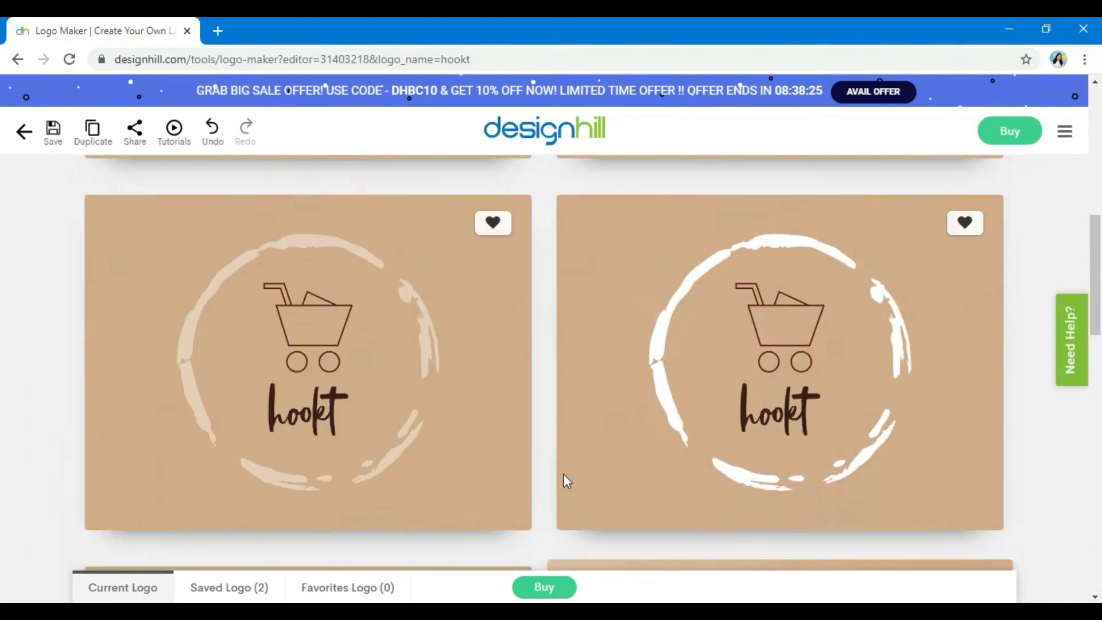
pyautogui.scroll(-7, 564, 474)
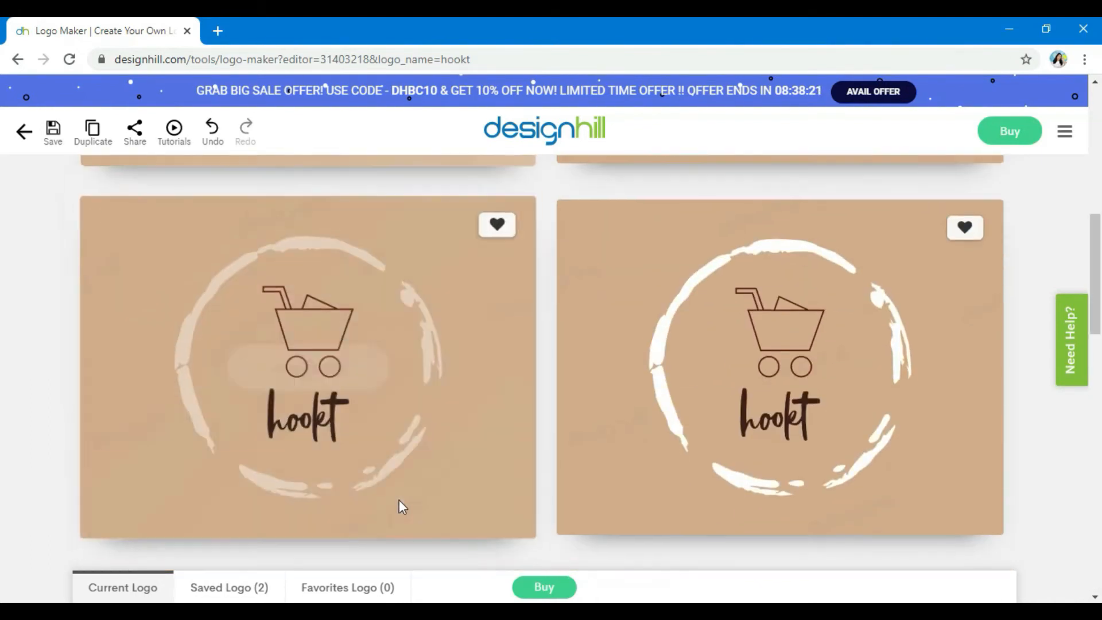
pyautogui.scroll(-5, 400, 502)
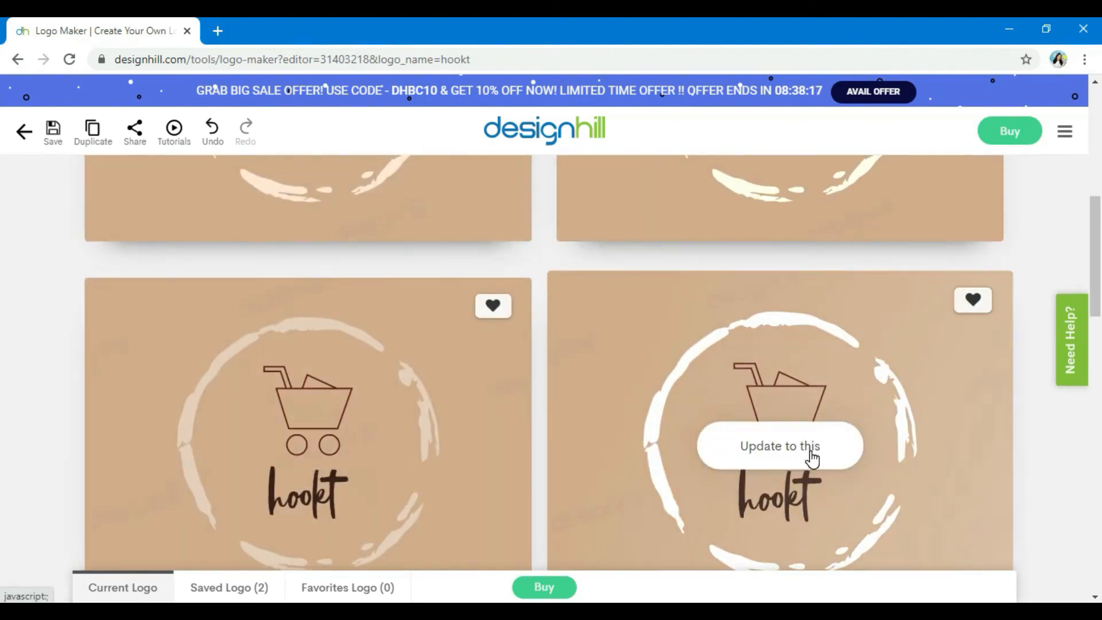
pyautogui.click(978, 485)
# Step: Recolour the shopping cart symbol from the recent white colour, compare the generated variations, and apply a white cart
pyautogui.click(562, 351)
pyautogui.click(419, 295)
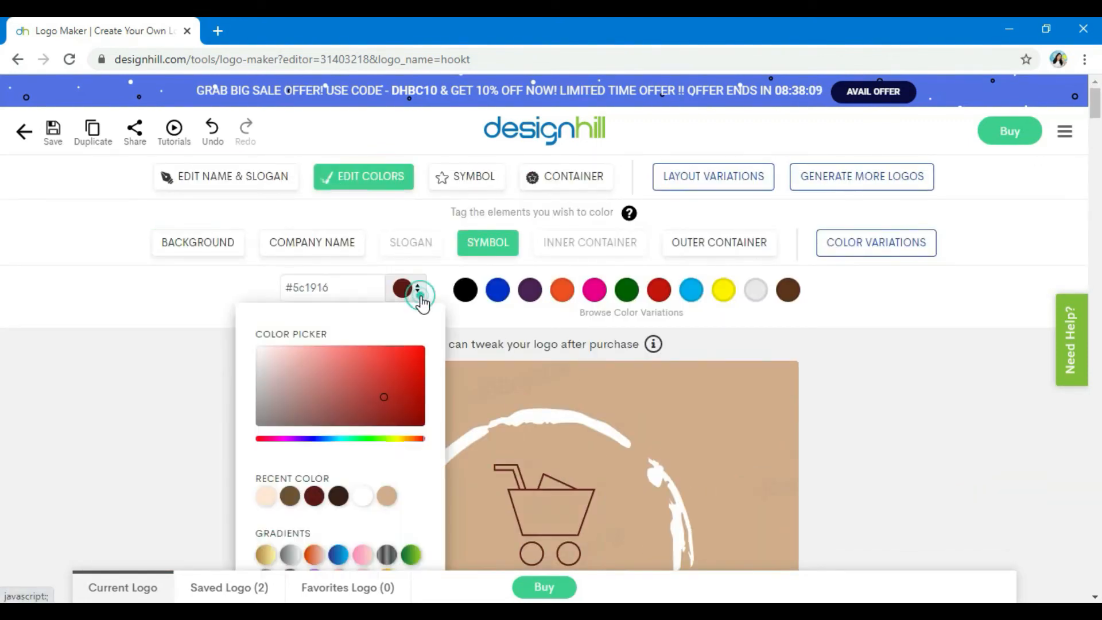
pyautogui.click(362, 497)
pyautogui.scroll(-3, 718, 500)
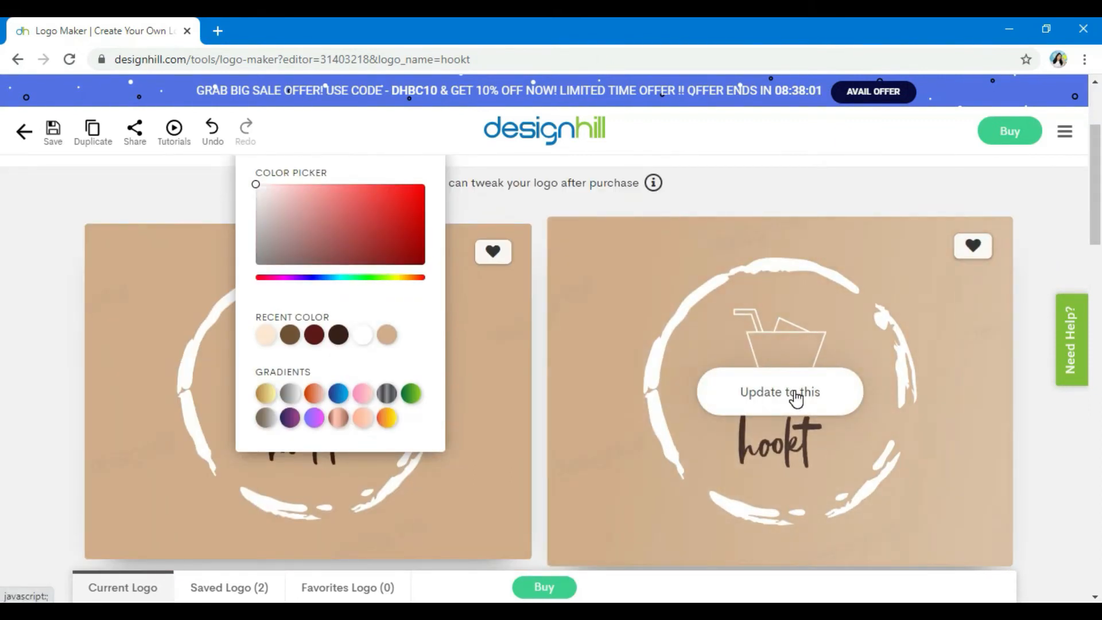
pyautogui.scroll(-6, 796, 397)
pyautogui.scroll(4, 947, 516)
pyautogui.scroll(-2, 946, 516)
pyautogui.scroll(-2, 942, 508)
pyautogui.scroll(1, 943, 508)
pyautogui.scroll(-2, 940, 508)
pyautogui.click(775, 322)
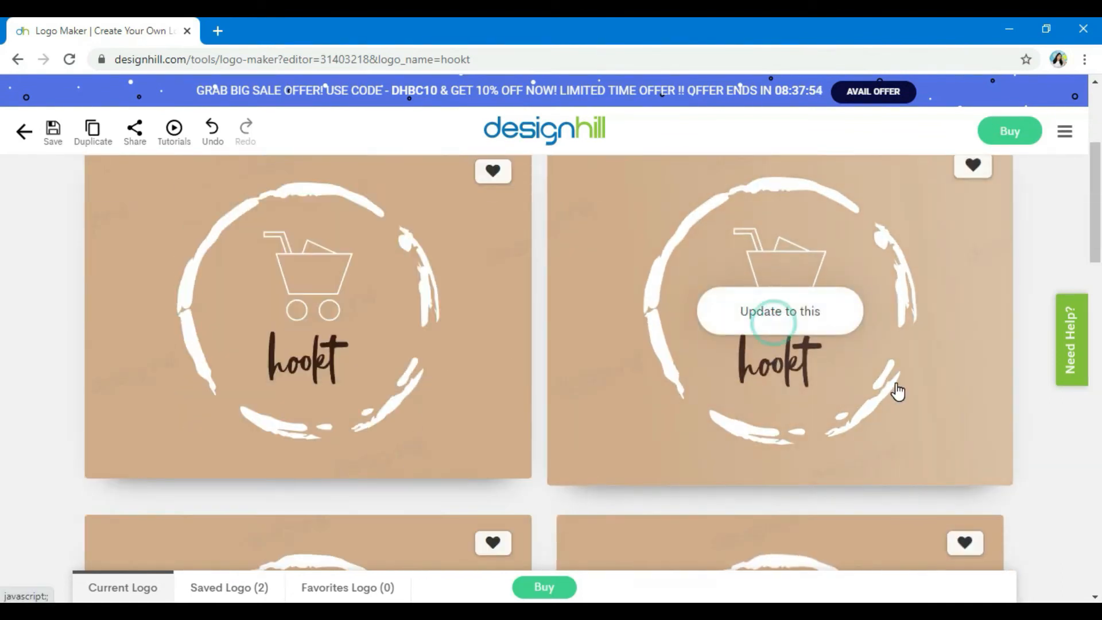
pyautogui.scroll(-3, 760, 511)
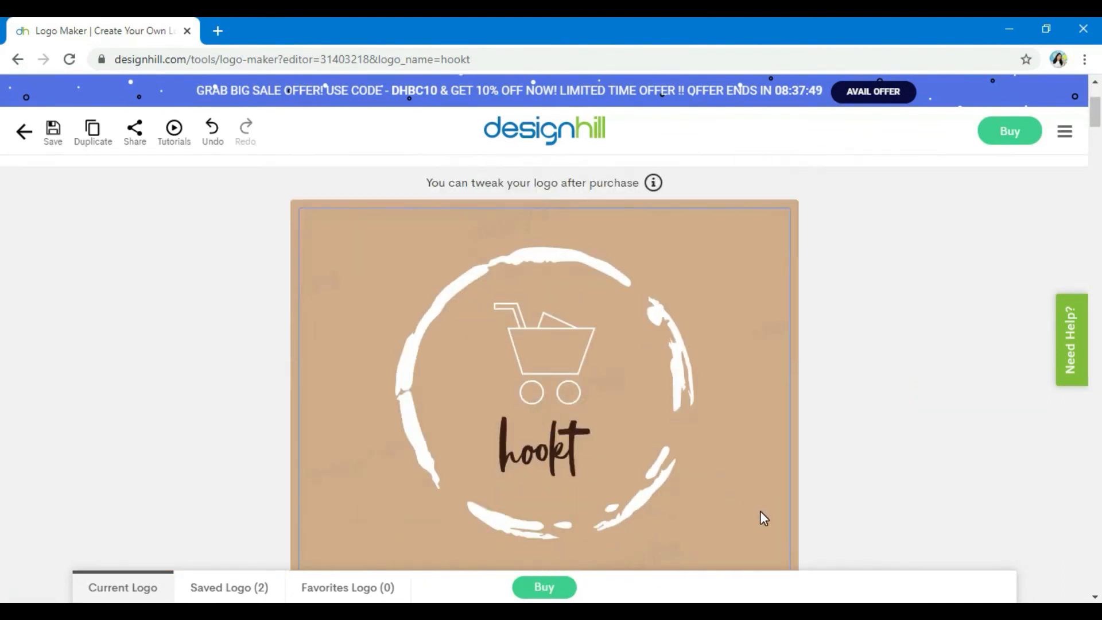
# Step: Bring up alternative designs for the outer container and examine the first set of frames around the logo
pyautogui.click(688, 374)
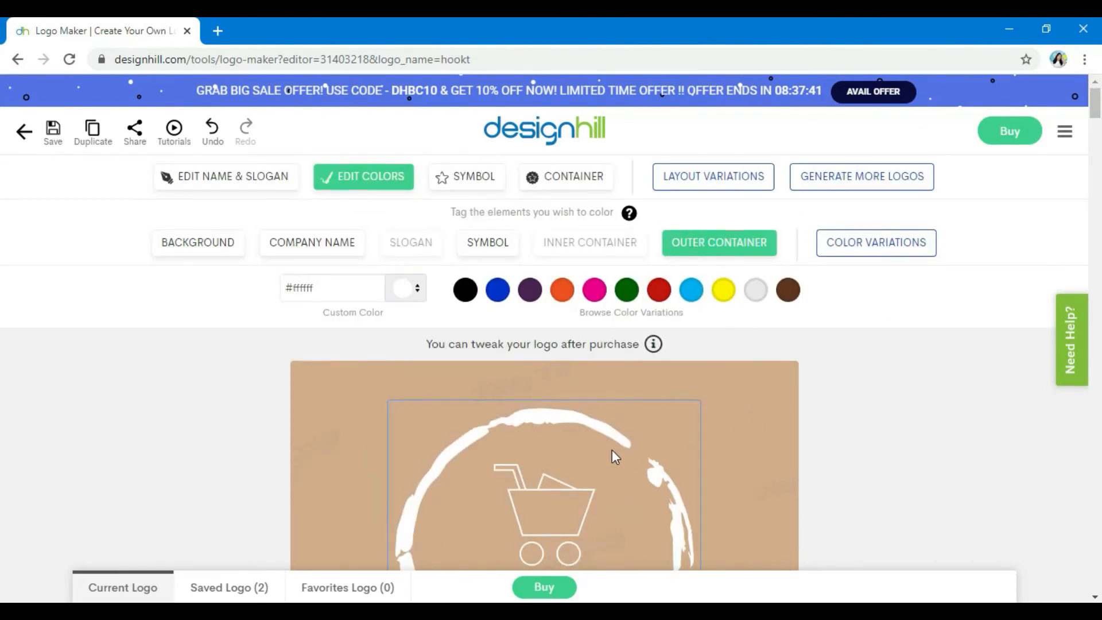
pyautogui.click(565, 177)
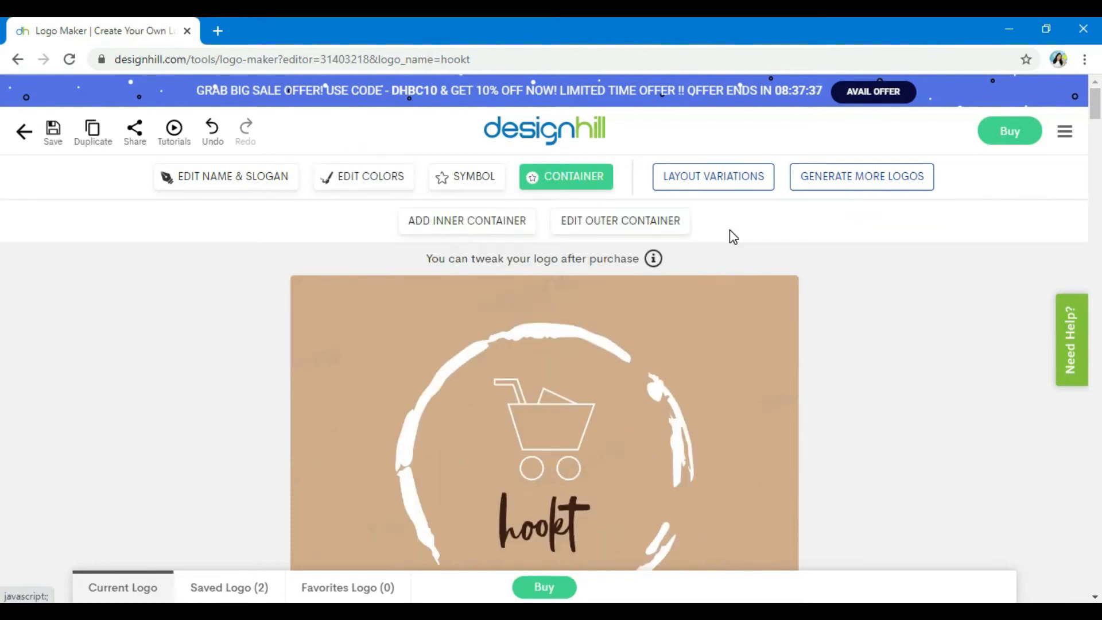
pyautogui.click(620, 221)
pyautogui.scroll(-5, 777, 430)
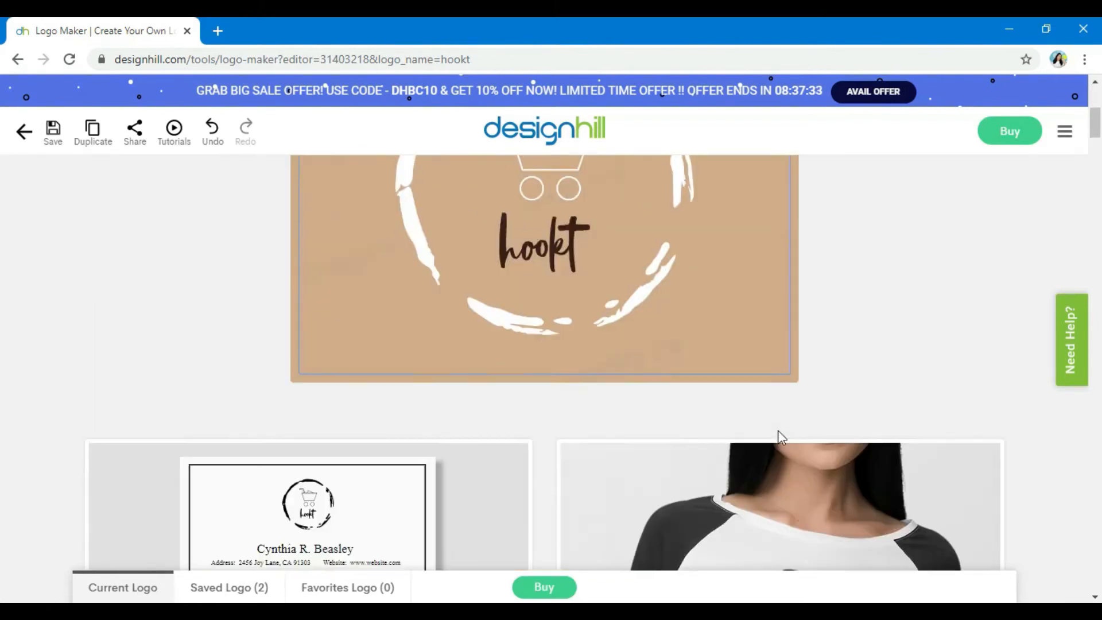
pyautogui.scroll(5, 777, 429)
pyautogui.click(496, 286)
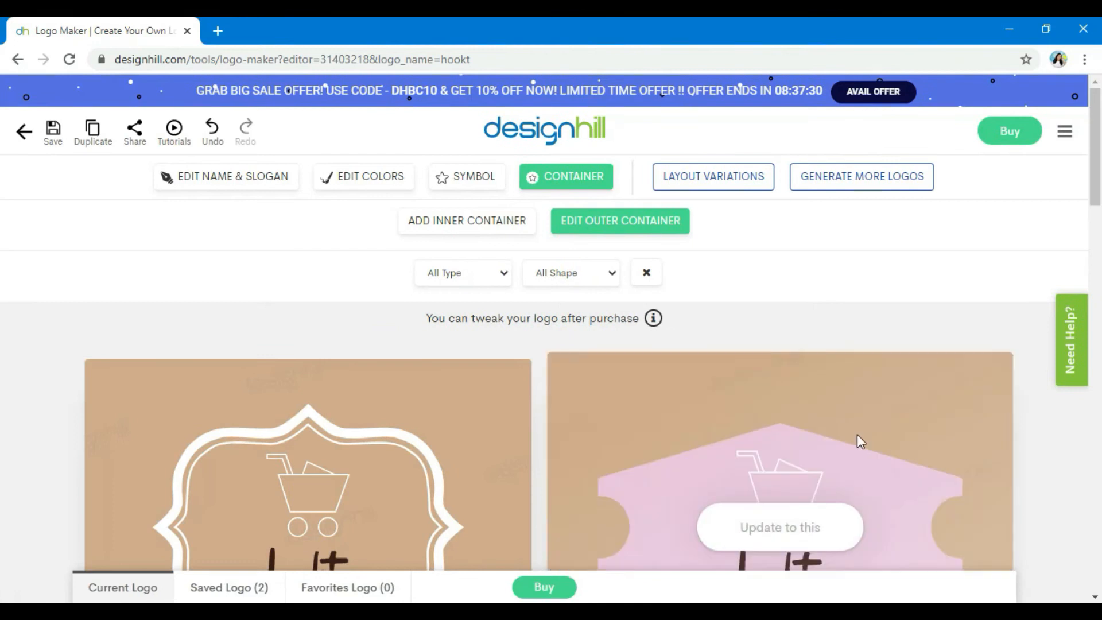
pyautogui.scroll(-3, 861, 436)
pyautogui.scroll(-10, 855, 435)
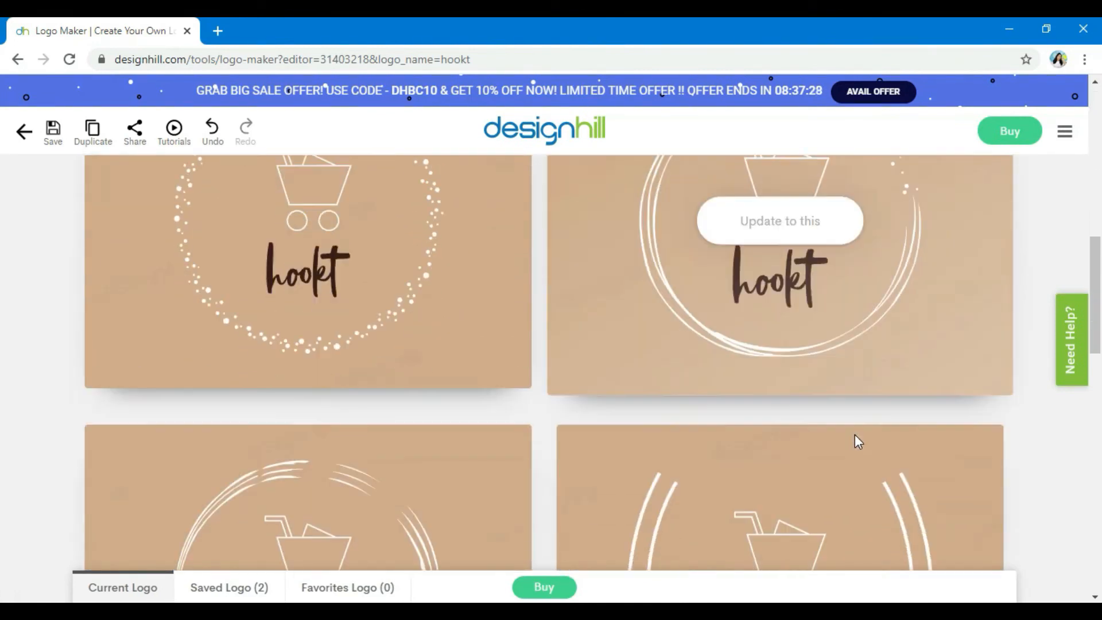
pyautogui.scroll(-5, 853, 434)
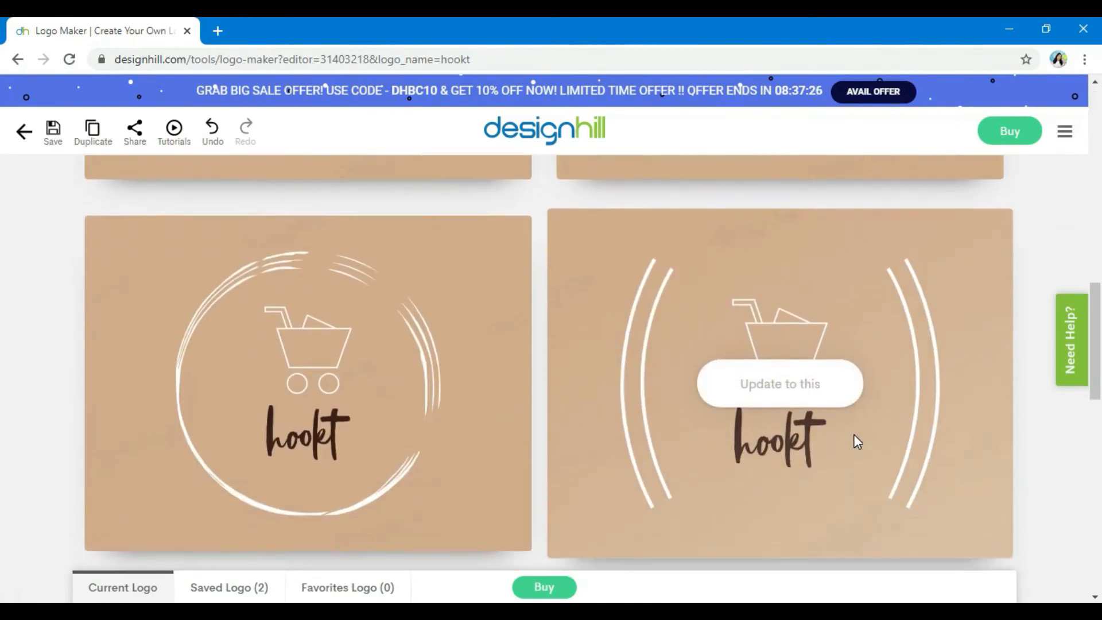
pyautogui.scroll(-5, 962, 453)
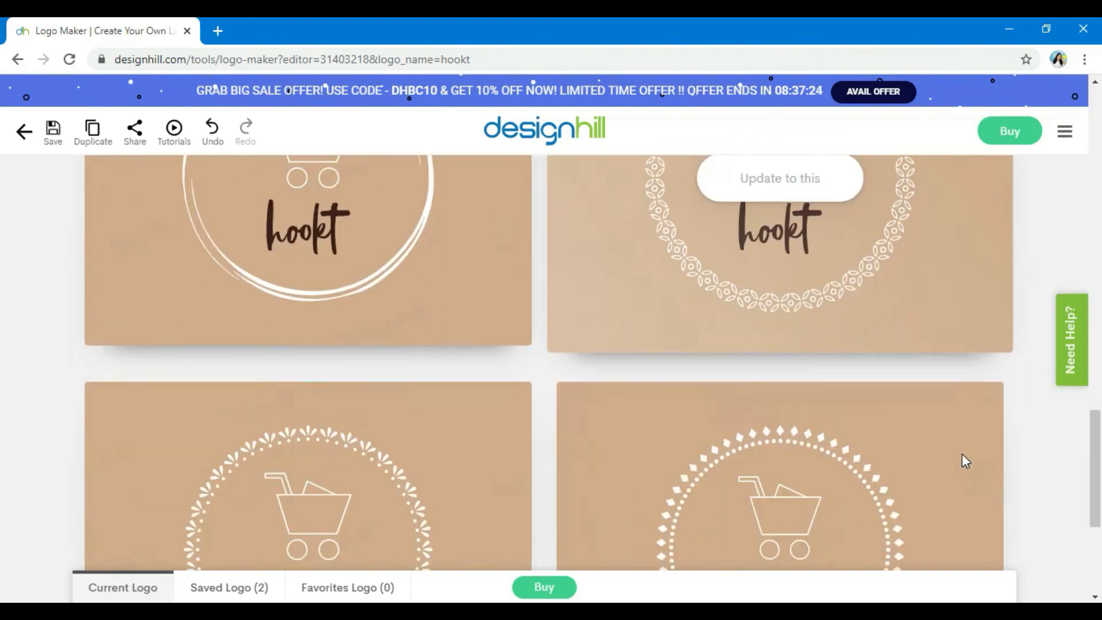
pyautogui.scroll(-3, 962, 454)
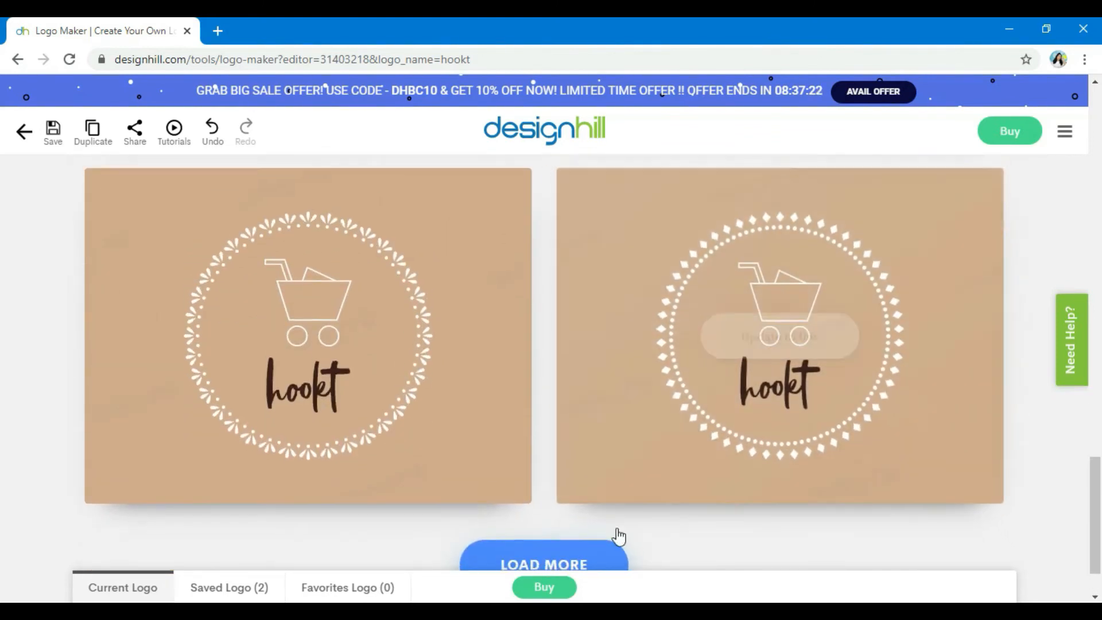
# Step: Load more outer container designs and compare the brushed, leafy, floral and scalloped circular frames
pyautogui.click(568, 508)
pyautogui.scroll(-4, 761, 467)
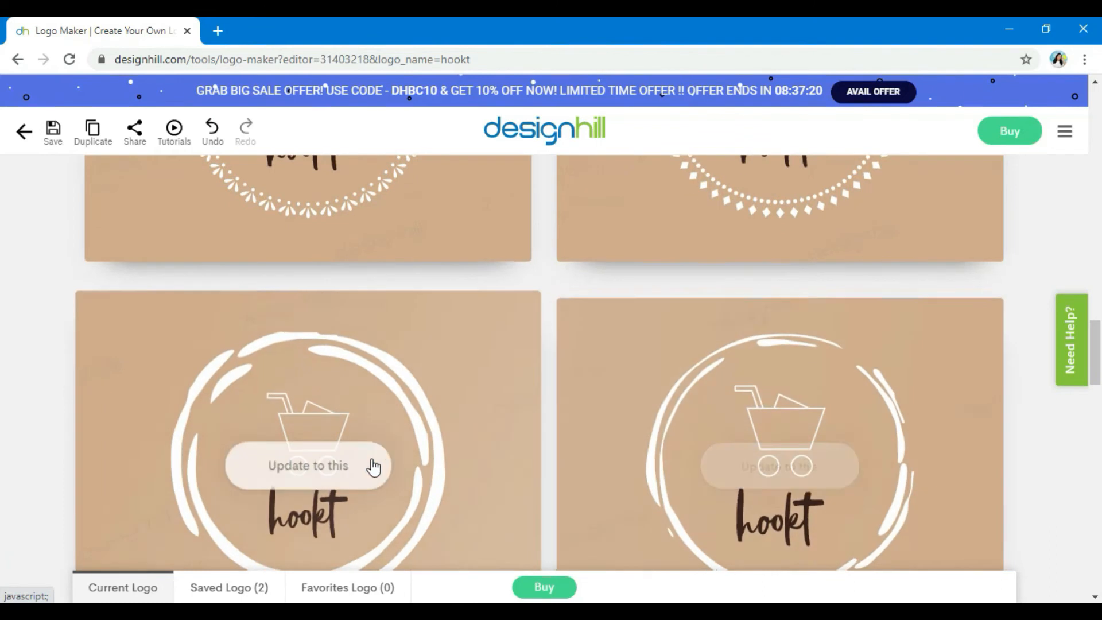
pyautogui.scroll(-5, 479, 460)
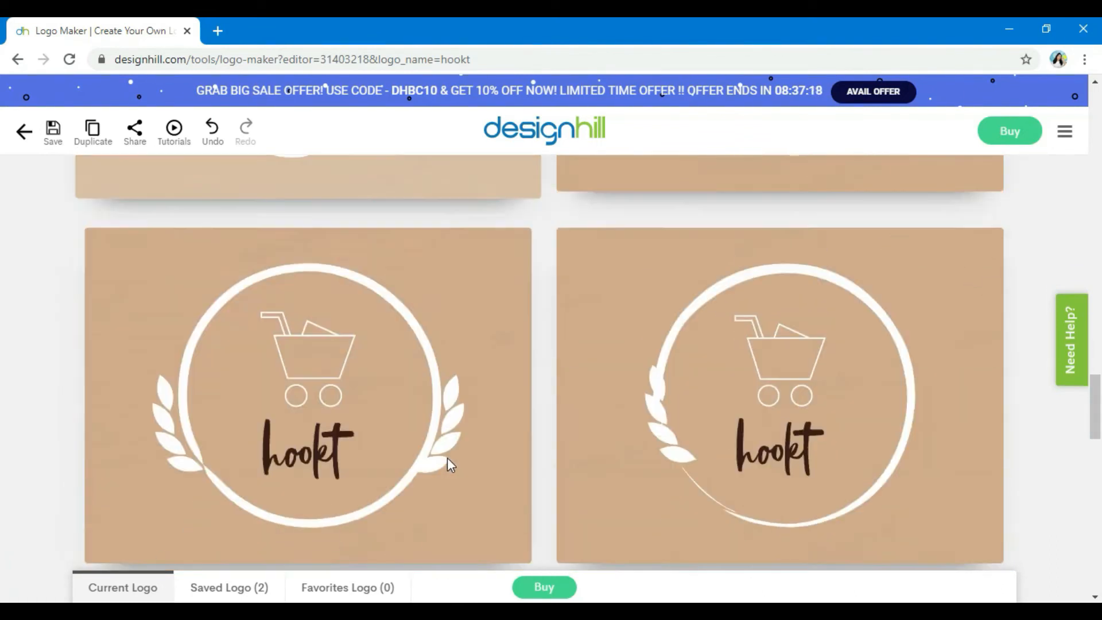
pyautogui.scroll(-5, 941, 545)
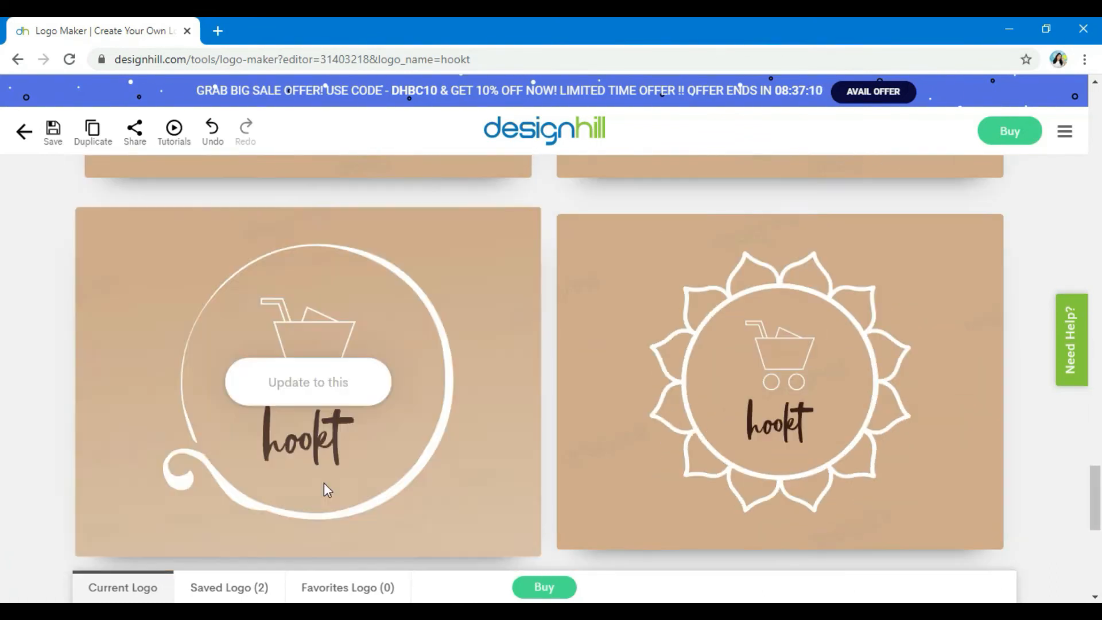
pyautogui.scroll(4, 792, 351)
pyautogui.scroll(-10, 435, 439)
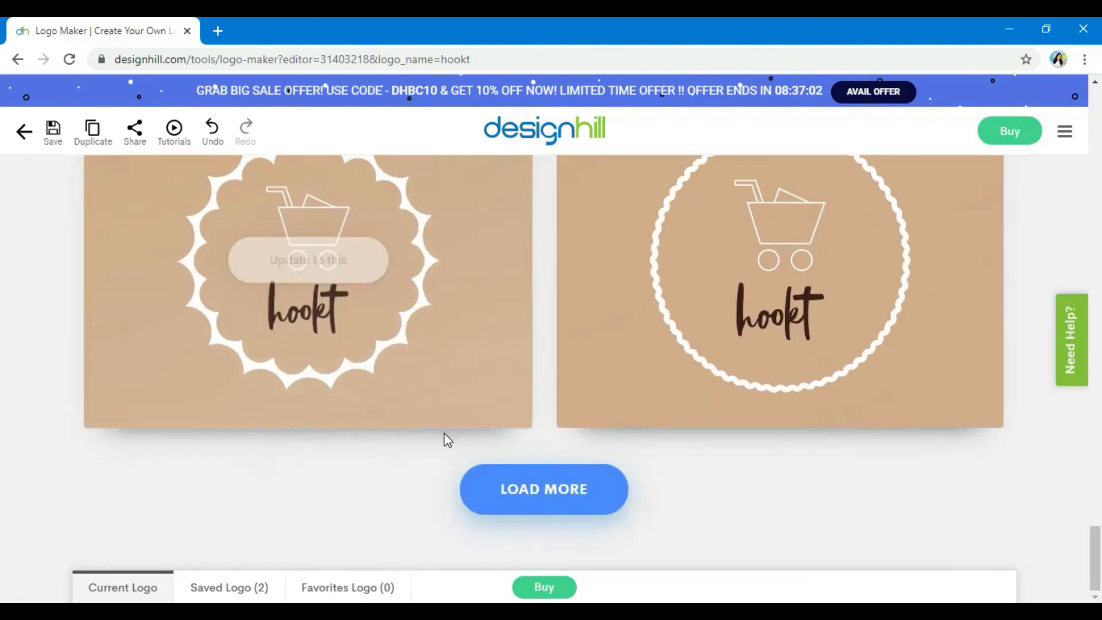
pyautogui.click(544, 489)
pyautogui.scroll(-2, 789, 485)
pyautogui.scroll(-8, 413, 457)
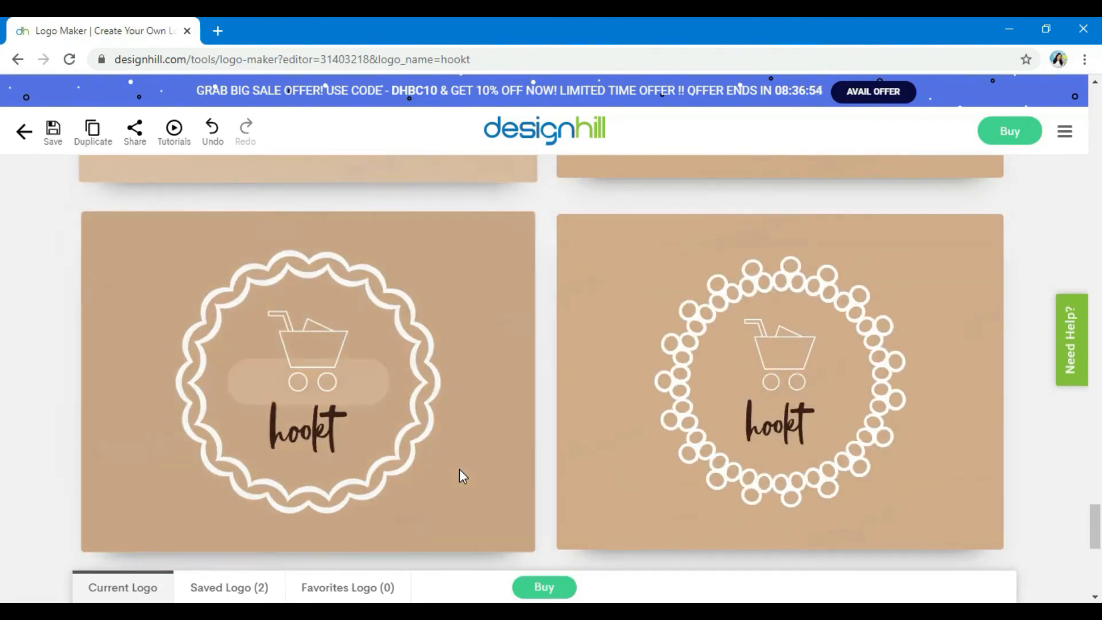
pyautogui.scroll(-3, 746, 505)
# Step: Load further sets of outer container designs and look through the remaining circular and square frames
pyautogui.click(522, 485)
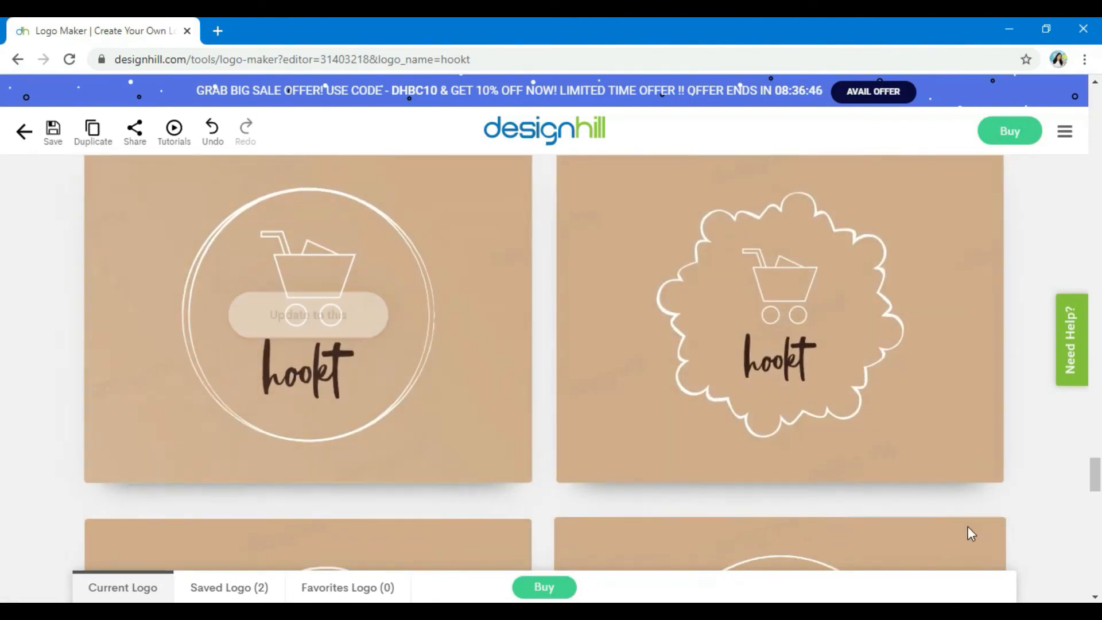
pyautogui.scroll(-4, 342, 413)
pyautogui.scroll(-8, 344, 415)
pyautogui.click(548, 490)
pyautogui.scroll(-5, 551, 488)
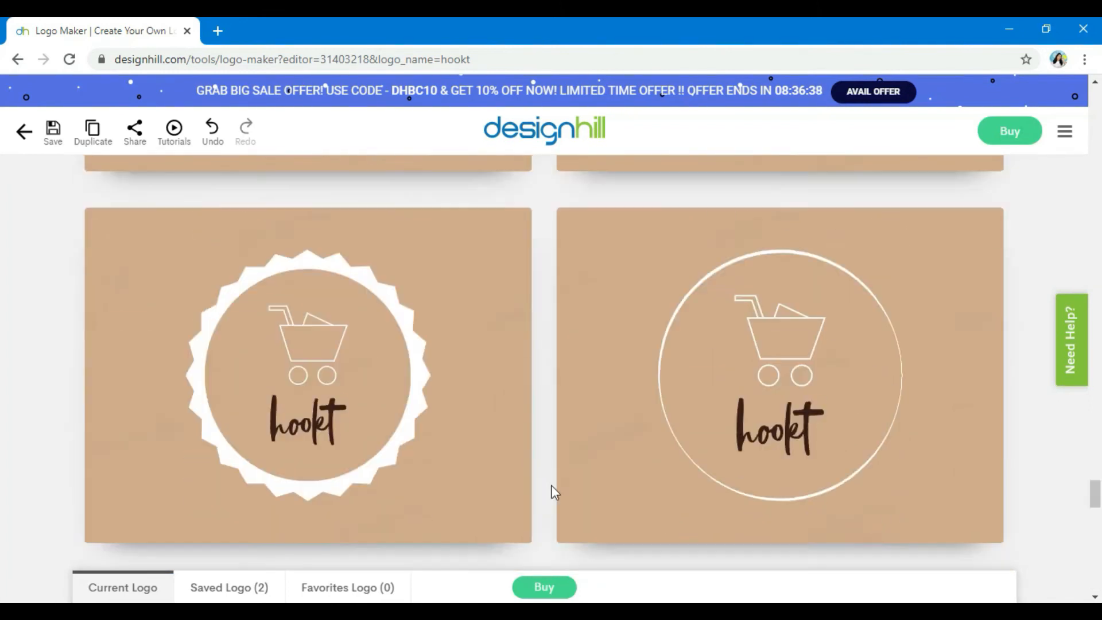
pyautogui.scroll(-6, 551, 492)
pyautogui.click(551, 493)
pyautogui.scroll(-5, 625, 491)
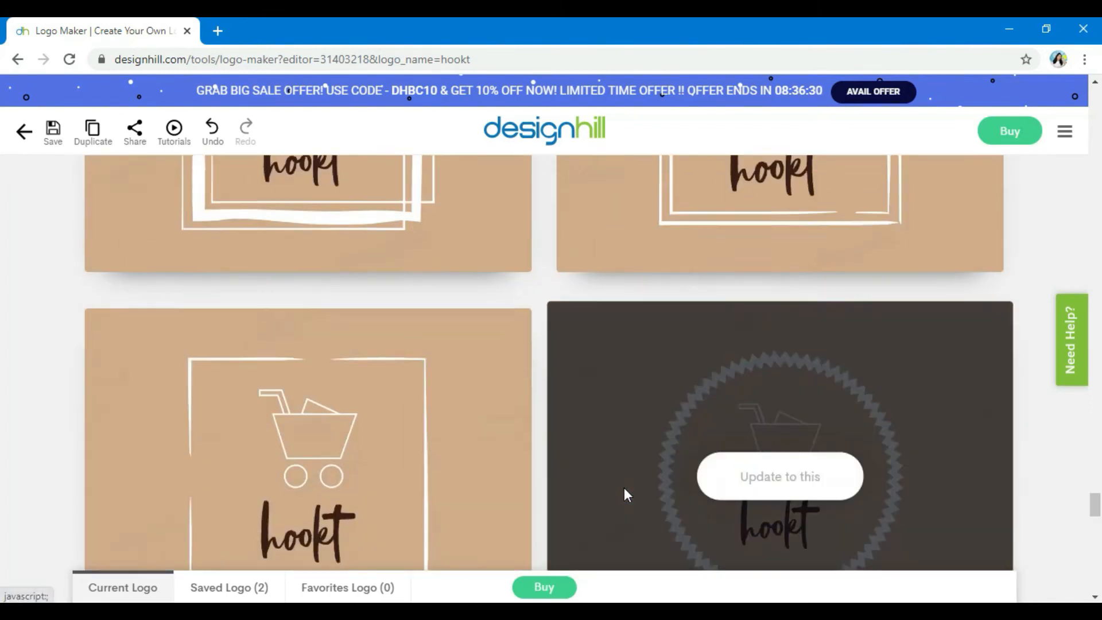
pyautogui.scroll(-10, 625, 495)
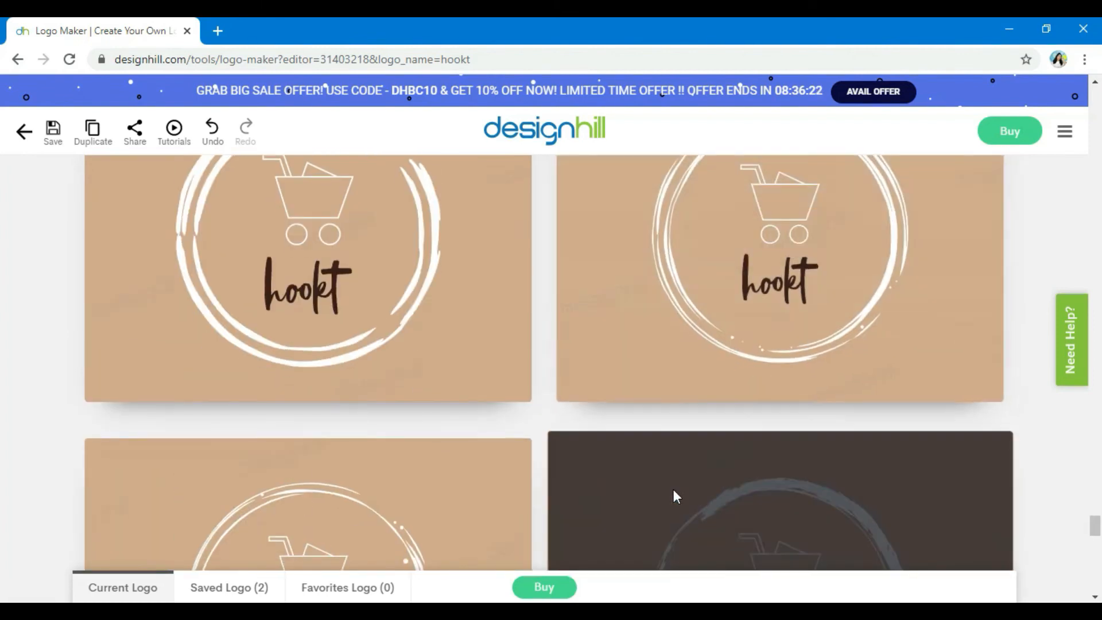
pyautogui.scroll(-6, 669, 494)
pyautogui.scroll(20, 669, 499)
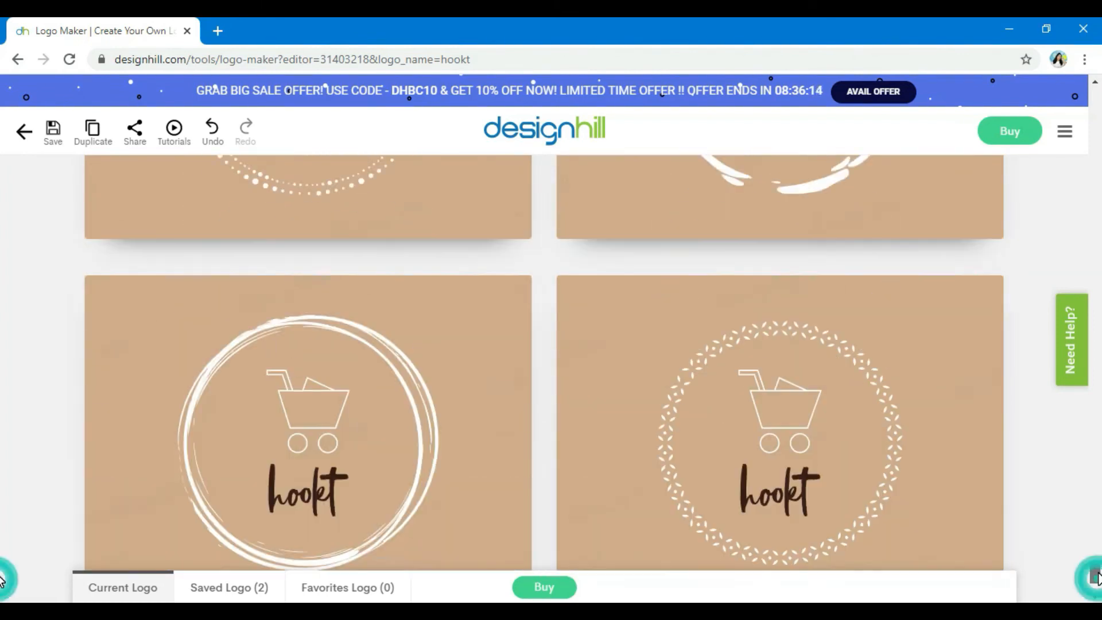
pyautogui.scroll(-10, 439, 486)
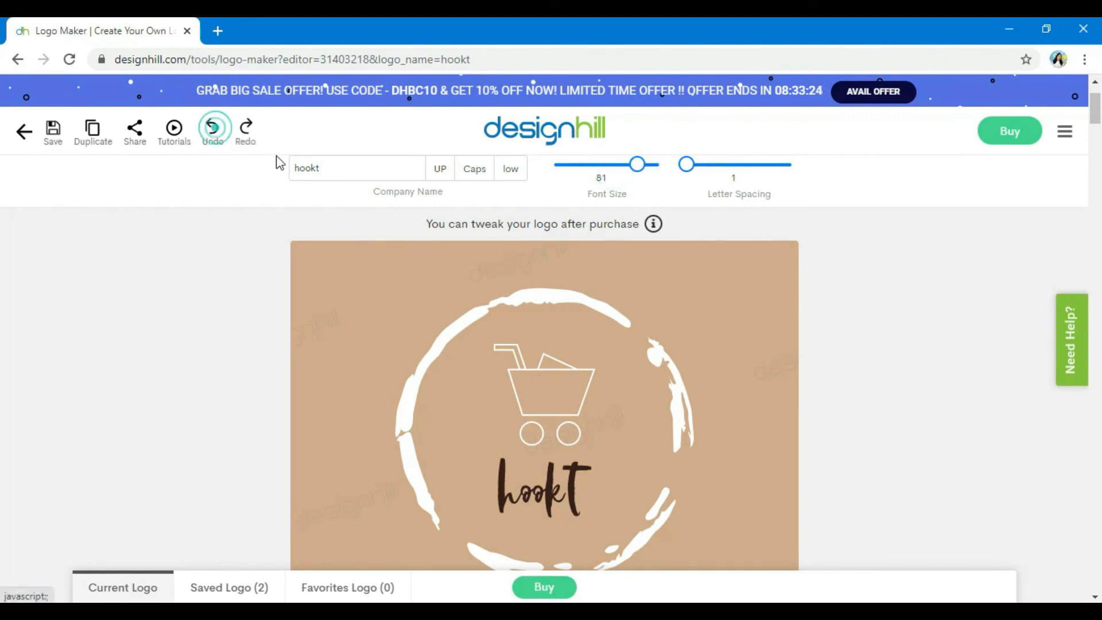
# Step: Bring up the company name font alternatives and compare how the name looks in different typefaces
pyautogui.scroll(2, 718, 413)
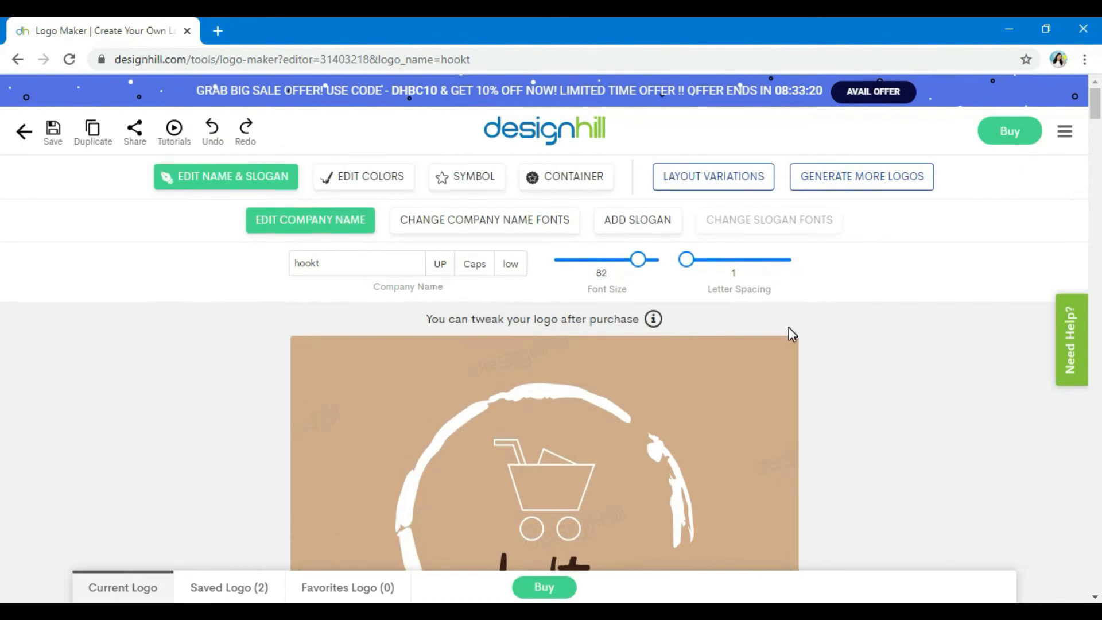
pyautogui.click(483, 224)
pyautogui.moveTo(489, 449)
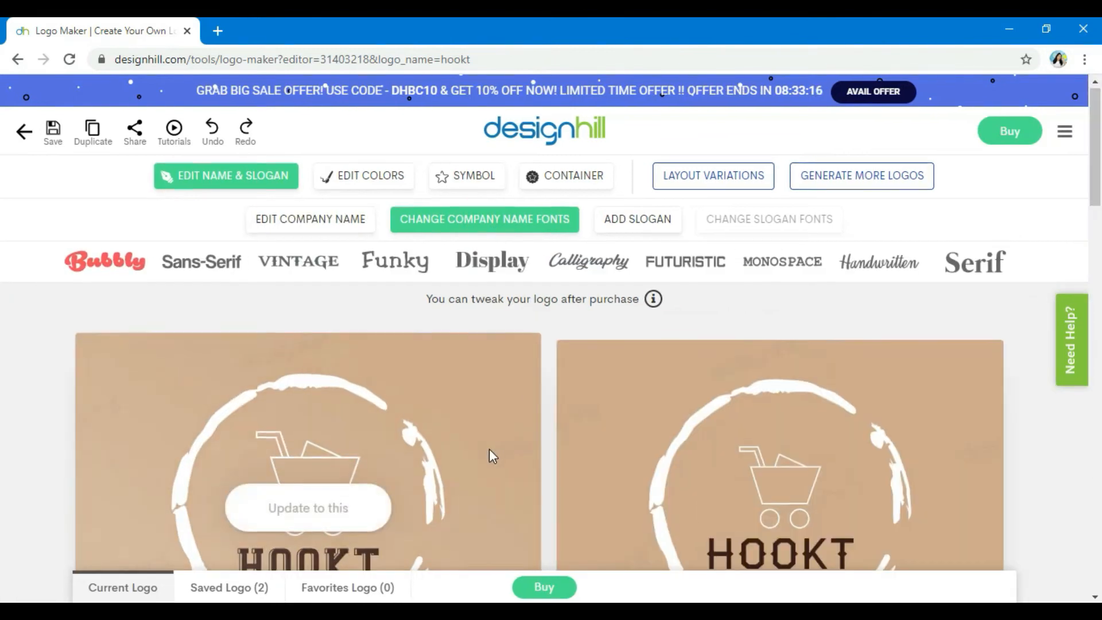
pyautogui.scroll(-3, 489, 448)
pyautogui.click(507, 454)
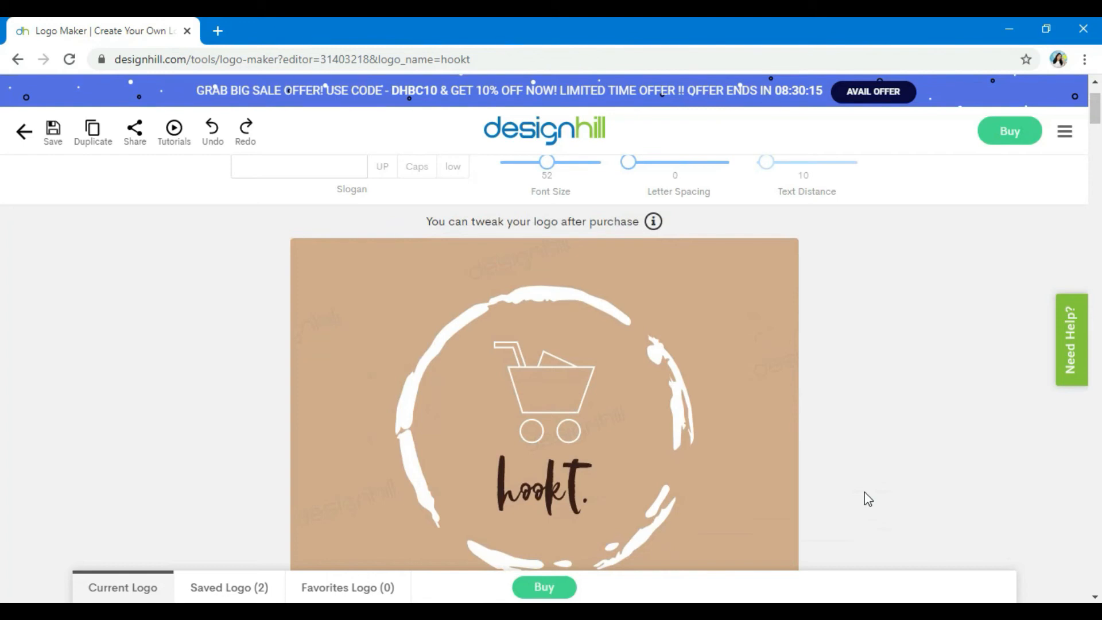
# Step: Examine the logo on the mockups, including the business card, clothing, signage, packaging, phone and stationery
pyautogui.scroll(1, 864, 492)
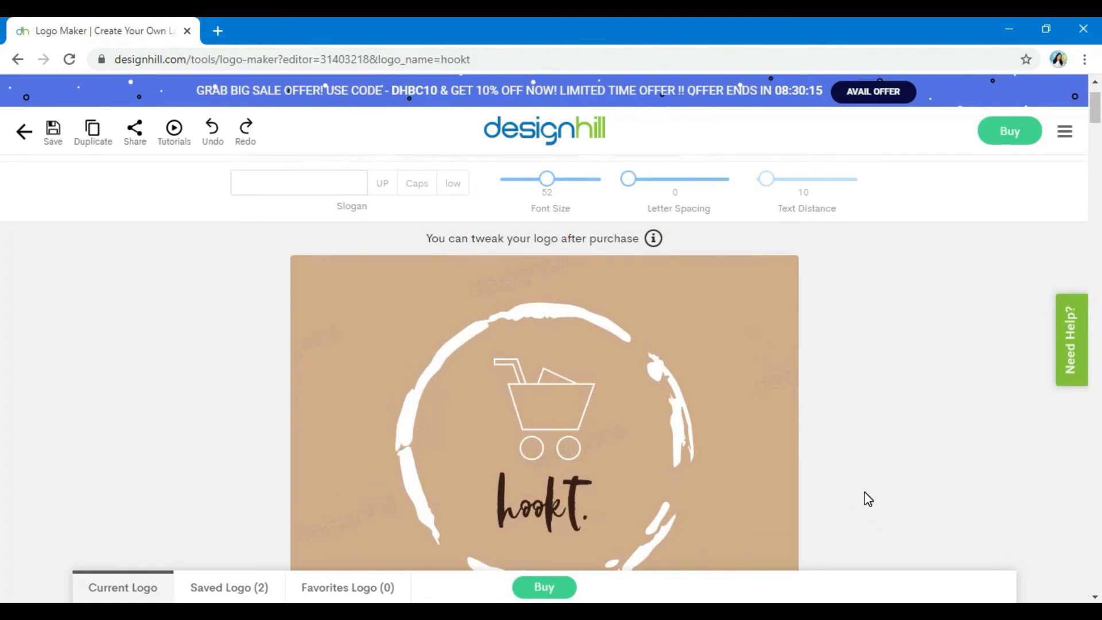
pyautogui.scroll(-10, 836, 467)
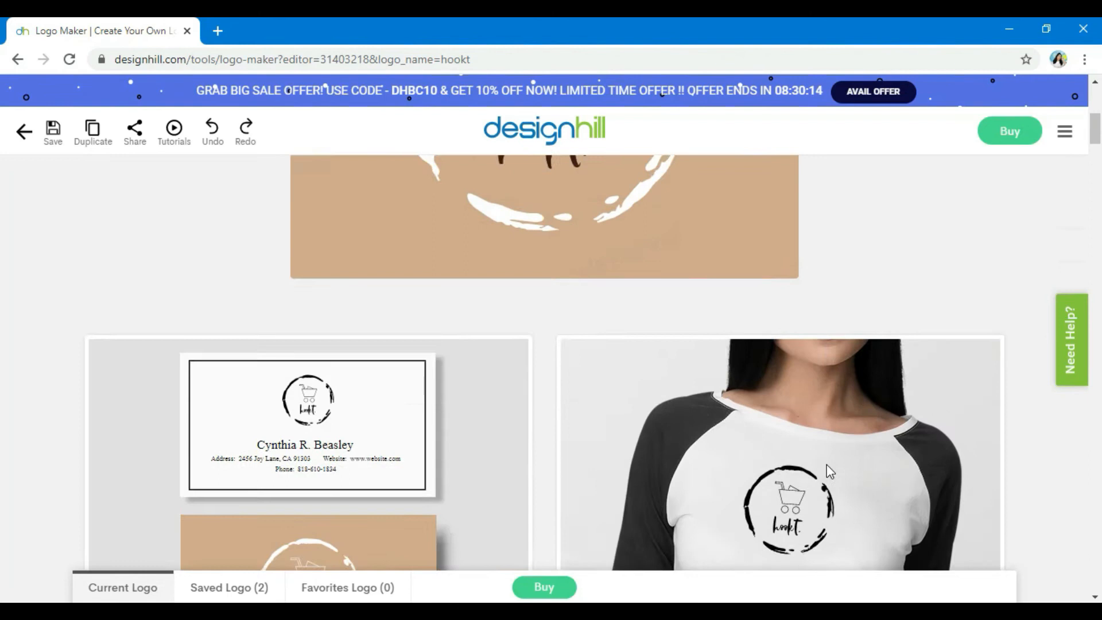
pyautogui.scroll(-11, 787, 270)
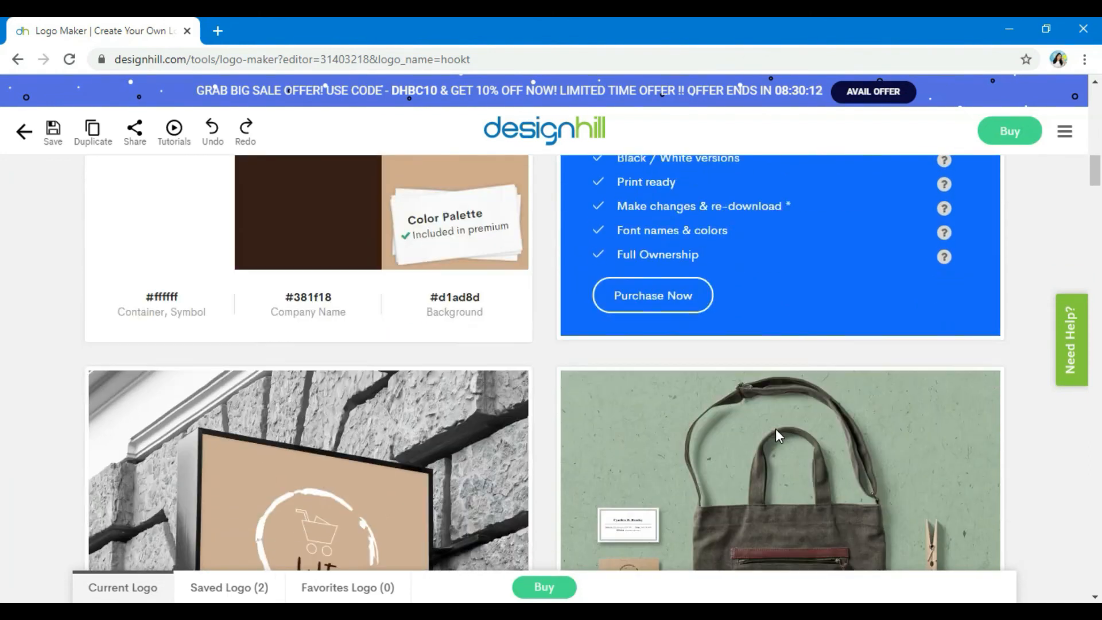
pyautogui.scroll(-5, 743, 459)
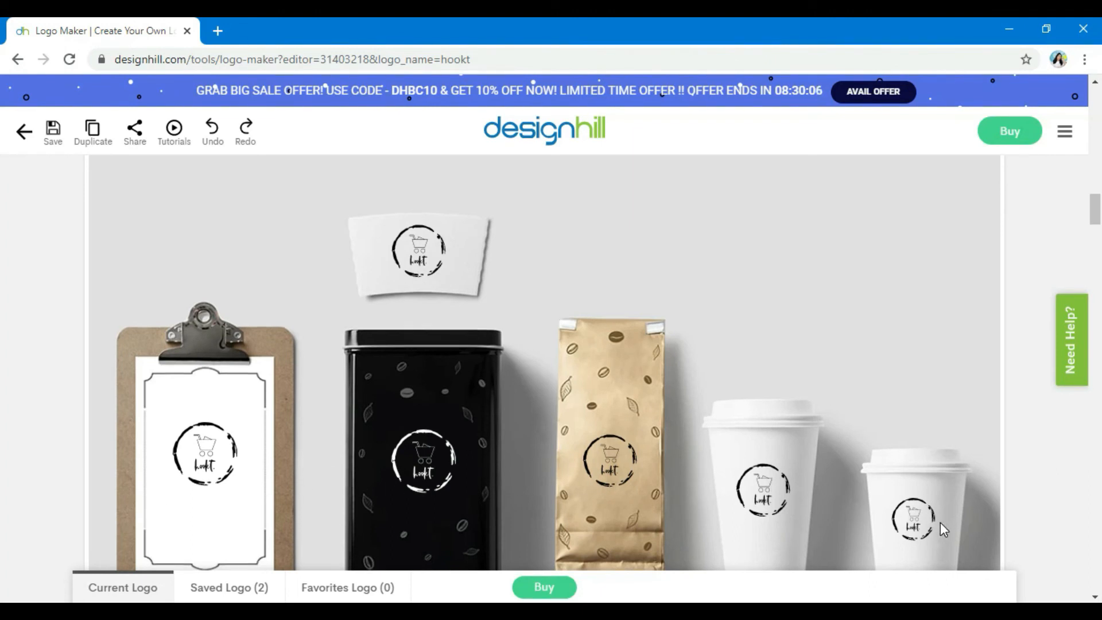
pyautogui.scroll(-6, 940, 522)
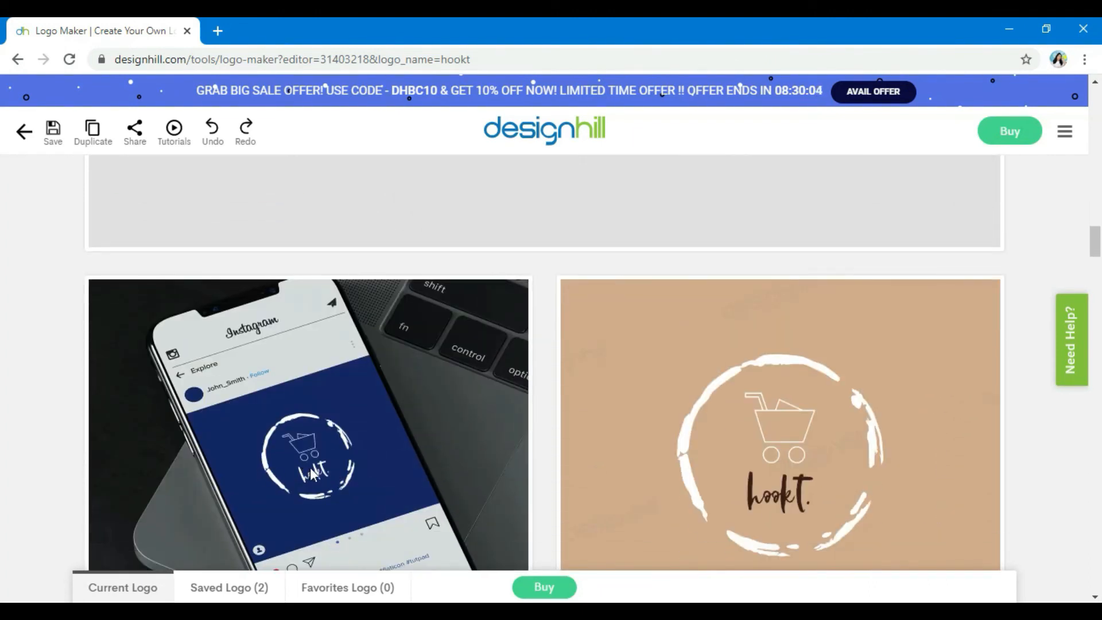
pyautogui.scroll(-10, 812, 469)
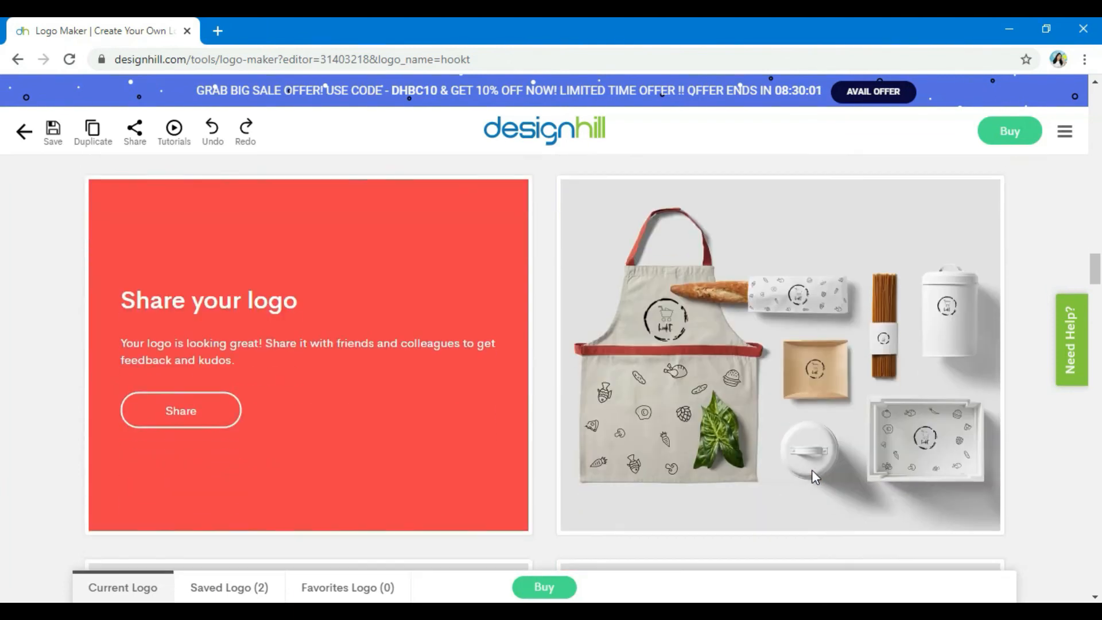
pyautogui.scroll(-3, 542, 428)
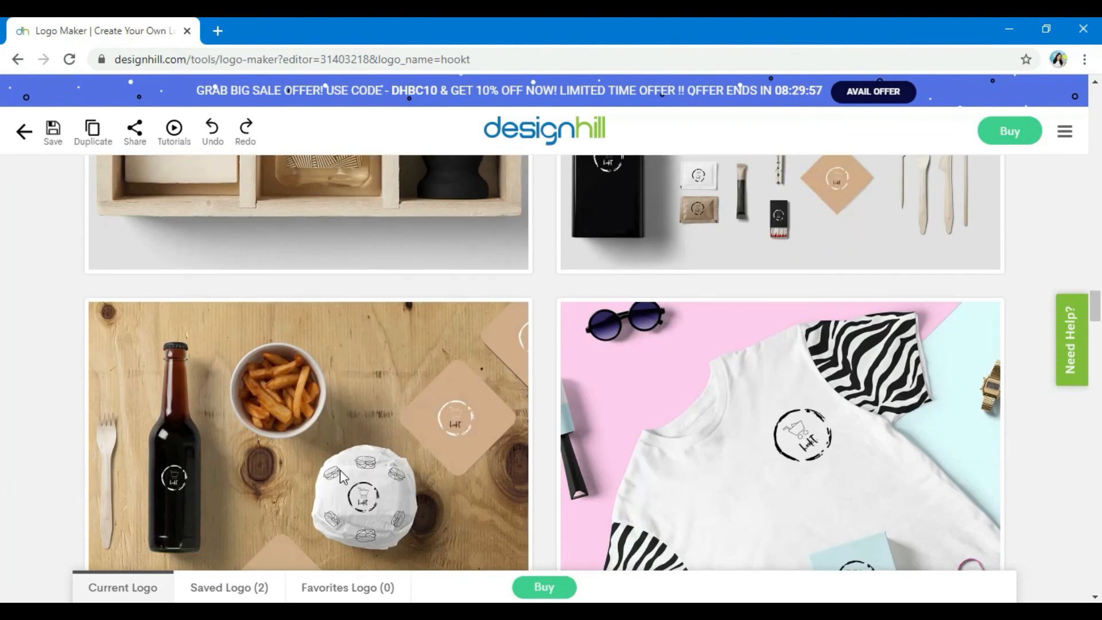
pyautogui.scroll(-10, 802, 474)
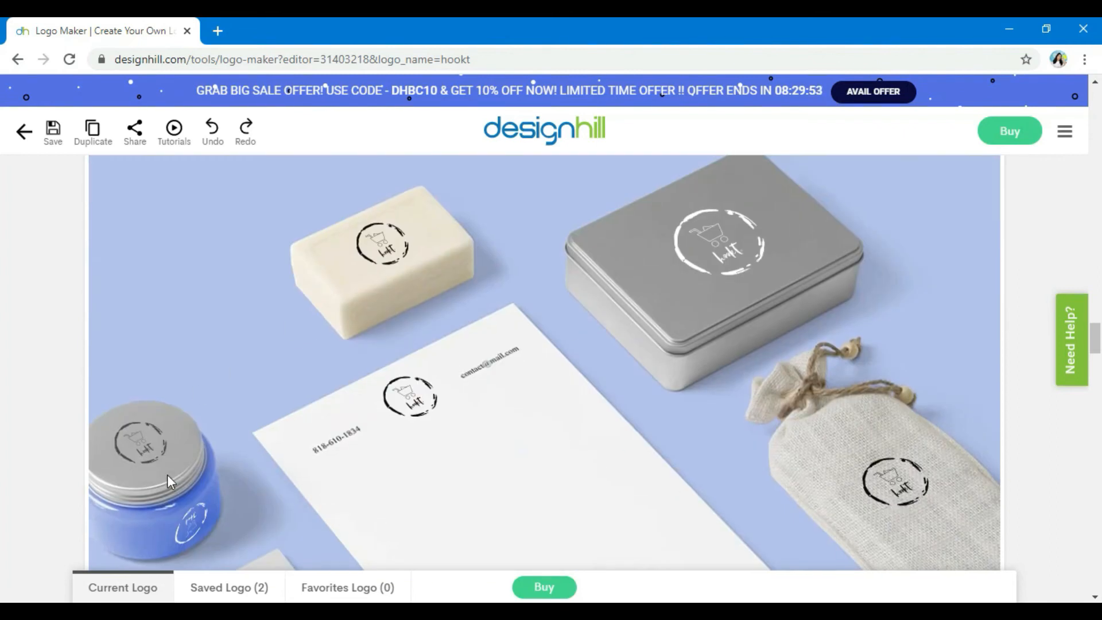
pyautogui.scroll(-6, 866, 507)
pyautogui.scroll(-5, 204, 423)
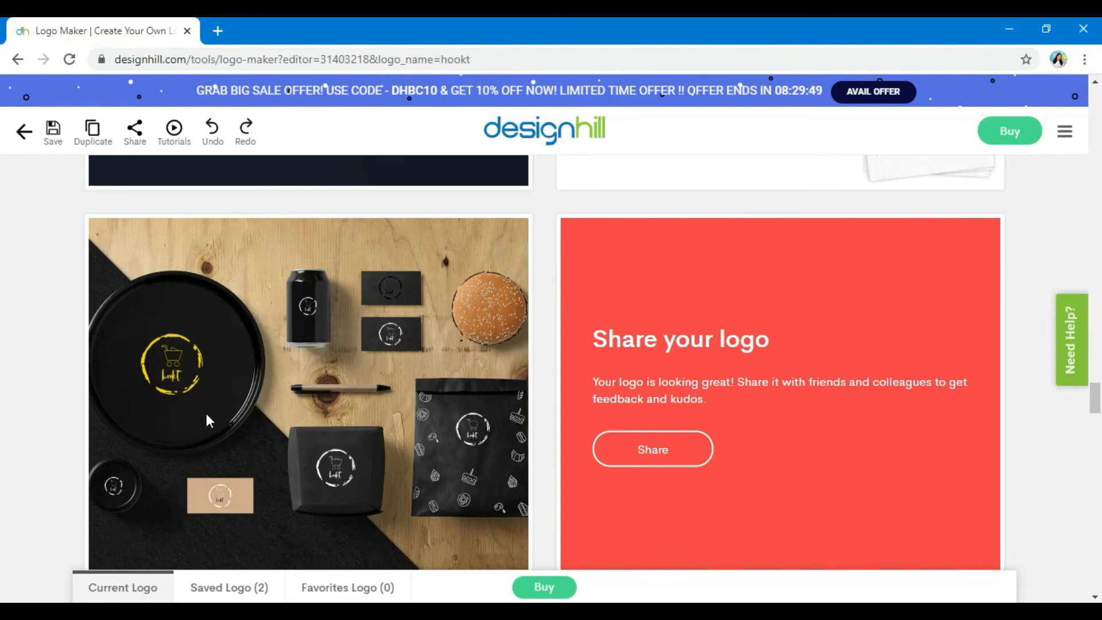
# Step: Look through the remaining product mockups, including food packaging, business cards, cosmetics, stationery and the tote bag, and return to the main logo preview
pyautogui.scroll(-5, 210, 425)
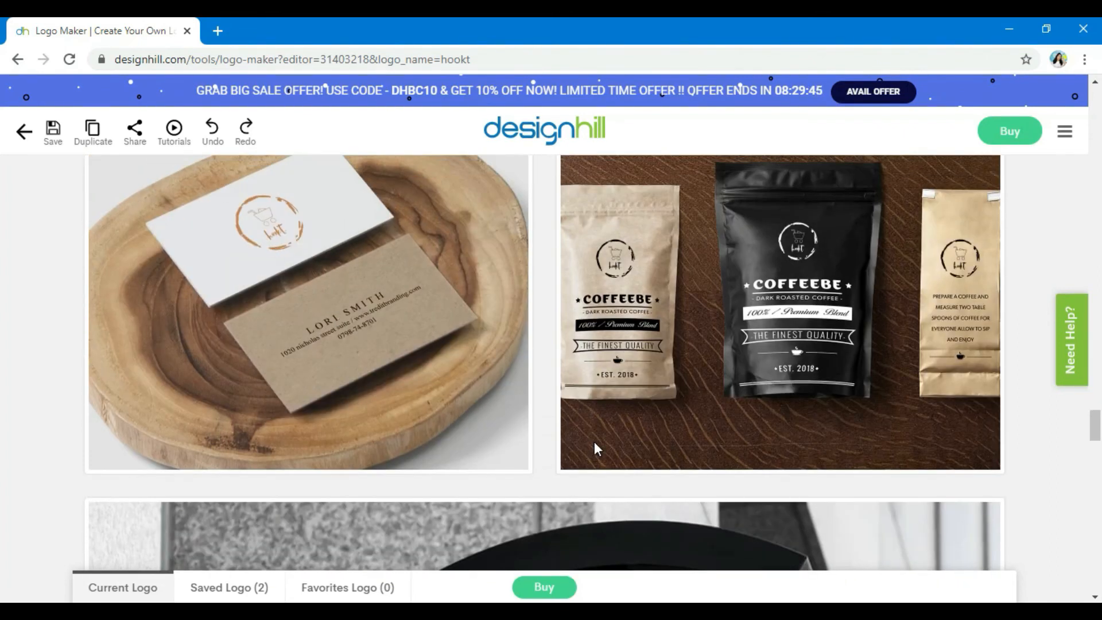
pyautogui.scroll(-10, 594, 451)
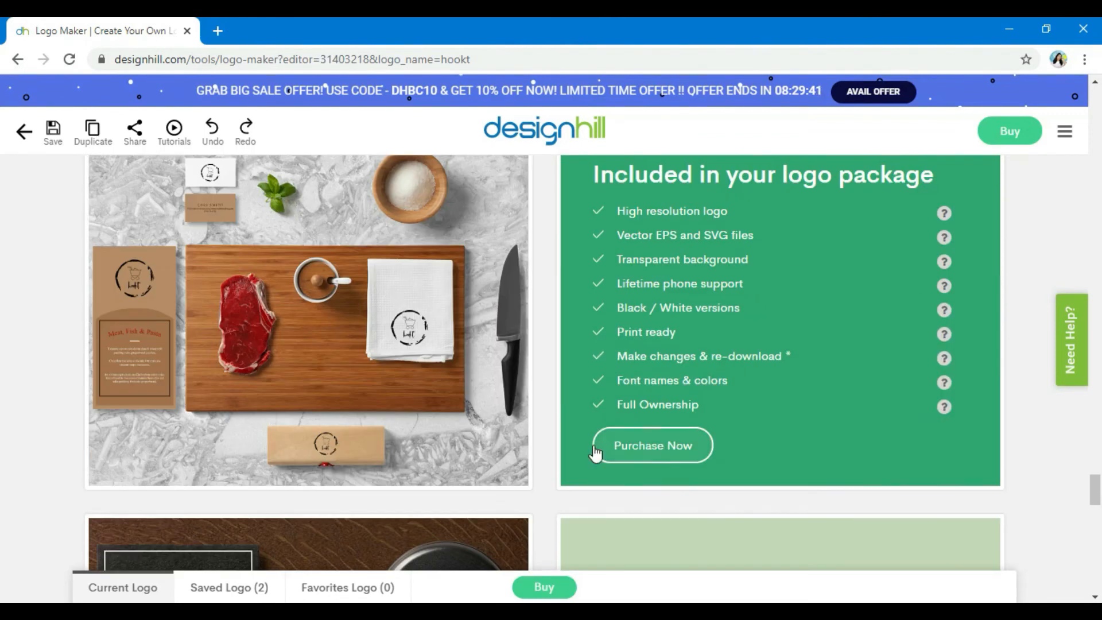
pyautogui.scroll(-5, 1091, 492)
pyautogui.scroll(-4, 3, 519)
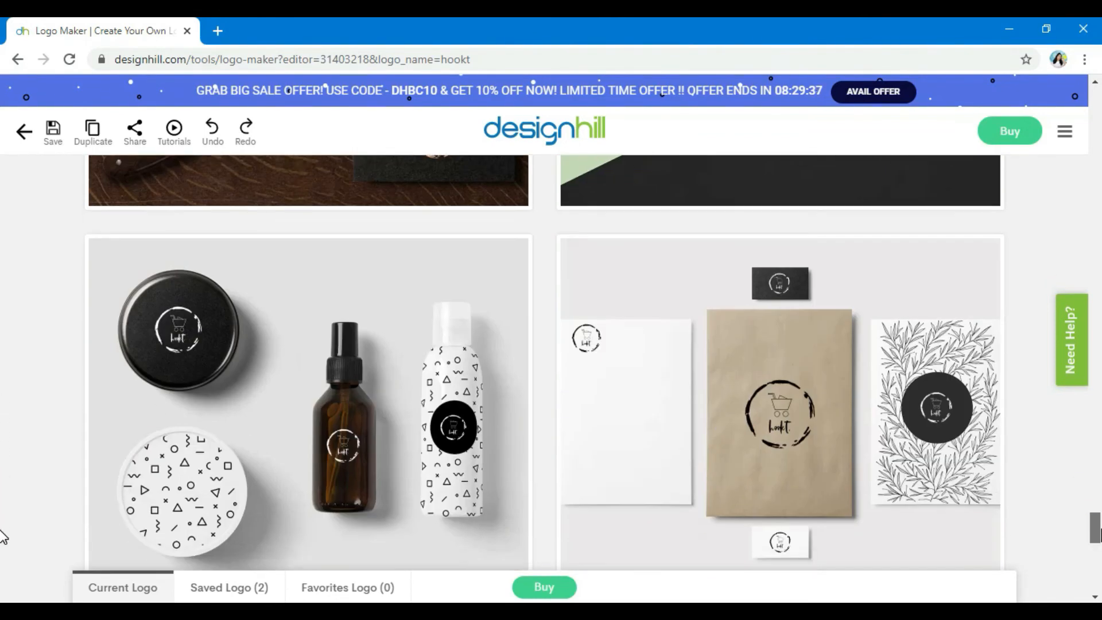
pyautogui.scroll(-15, 3, 551)
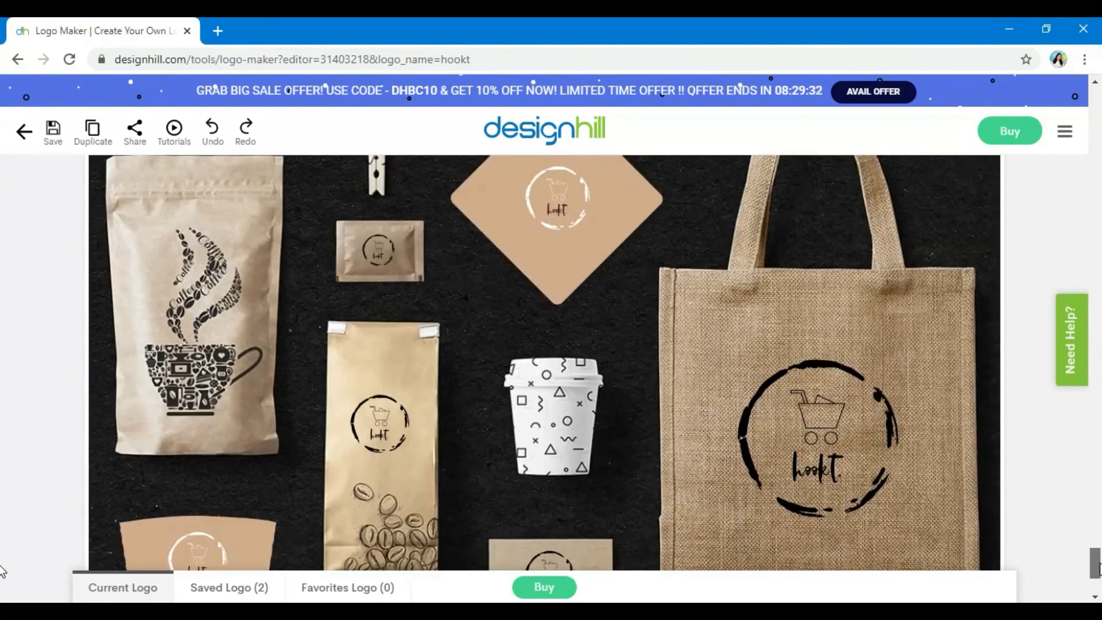
pyautogui.moveTo(1099, 565); pyautogui.dragTo(1099, 563)
pyautogui.moveTo(1099, 561); pyautogui.dragTo(1099, 95)
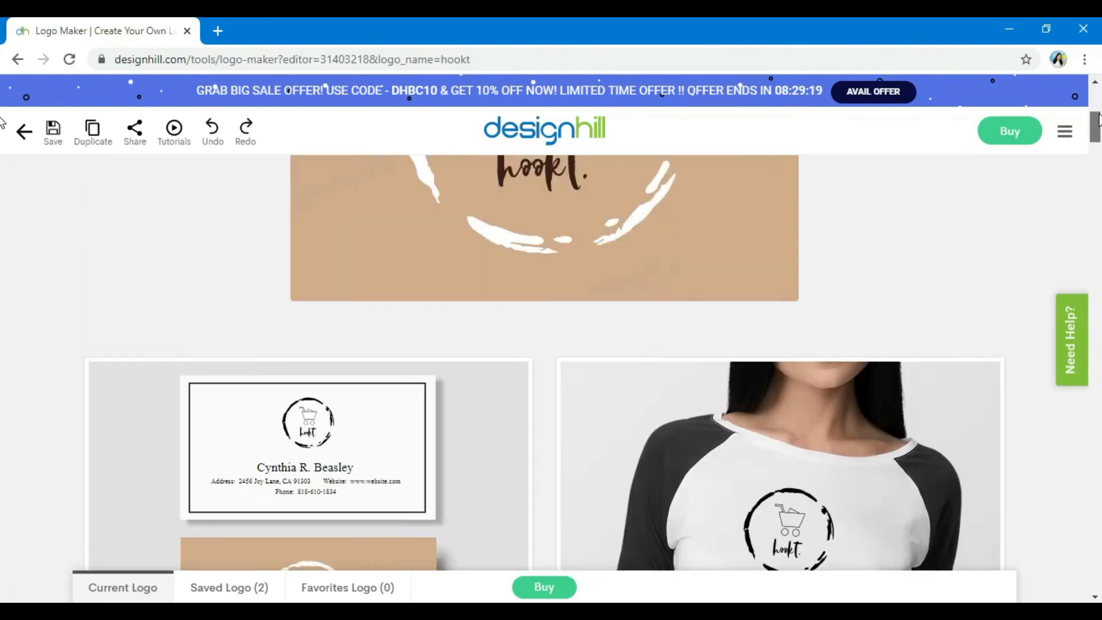
pyautogui.scroll(-4, 867, 394)
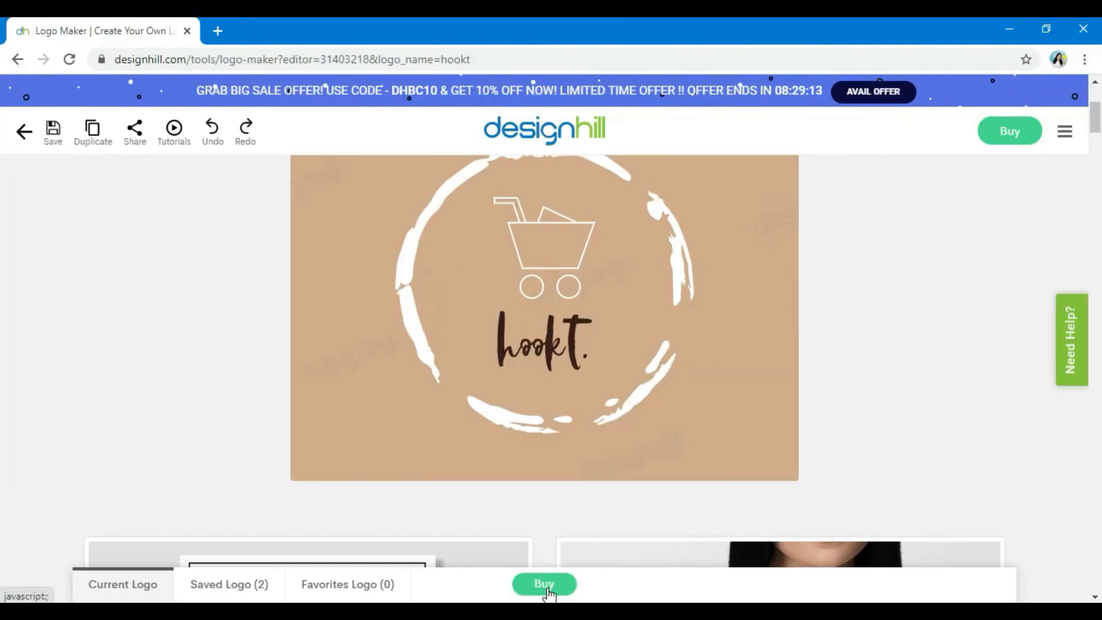
# Step: Proceed to buying the logo and compare the prices and features of the Basic, Premium and Enterprise packages
pyautogui.click(1005, 132)
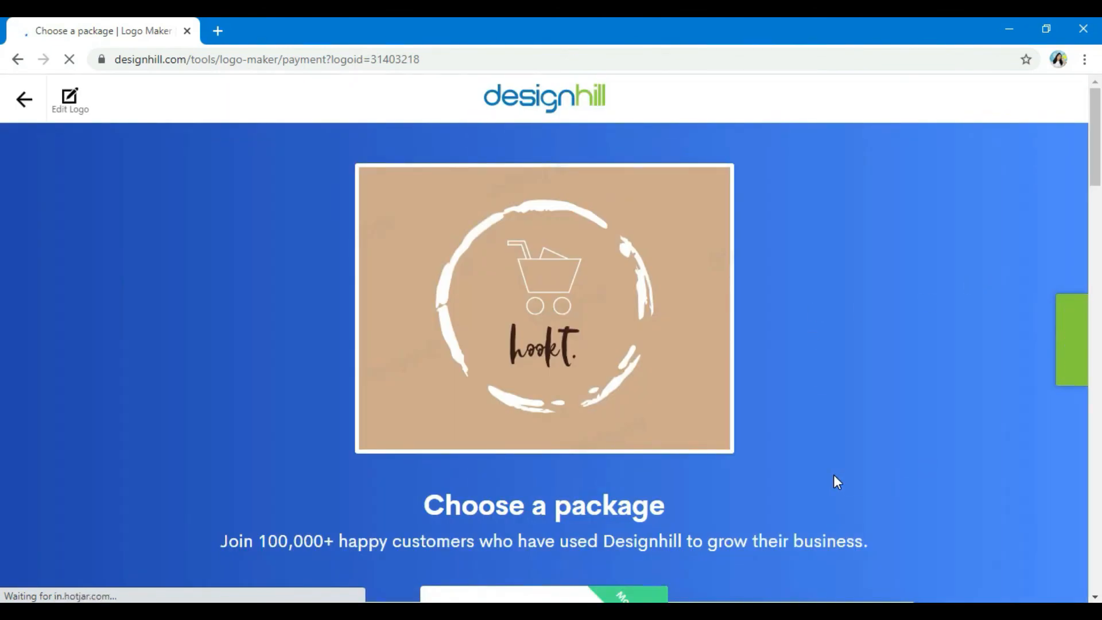
pyautogui.scroll(-7, 833, 475)
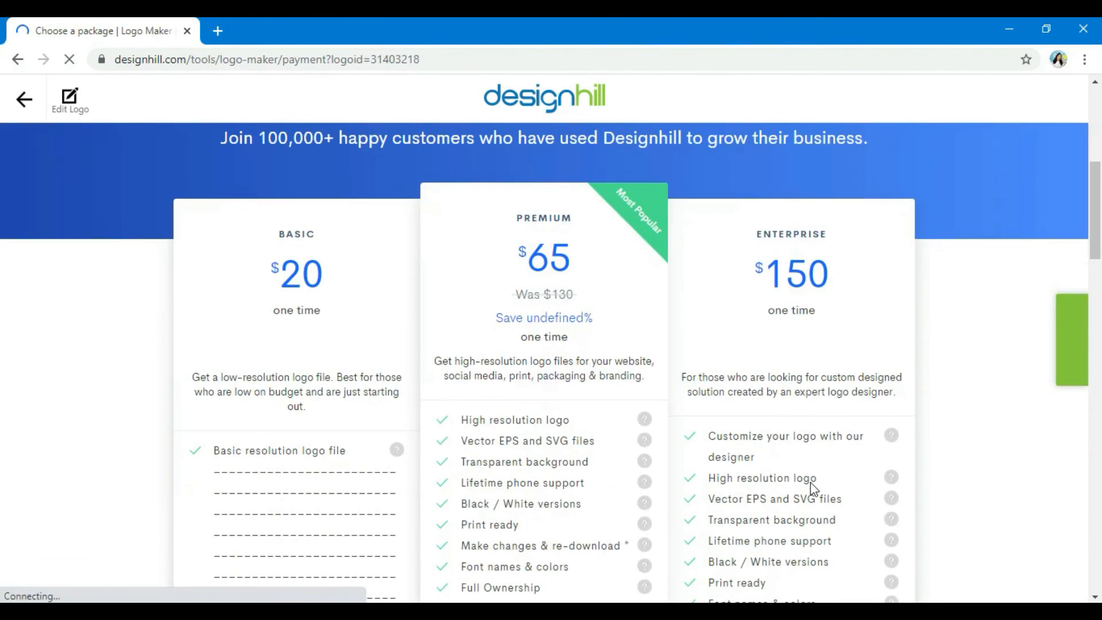
pyautogui.click(592, 271)
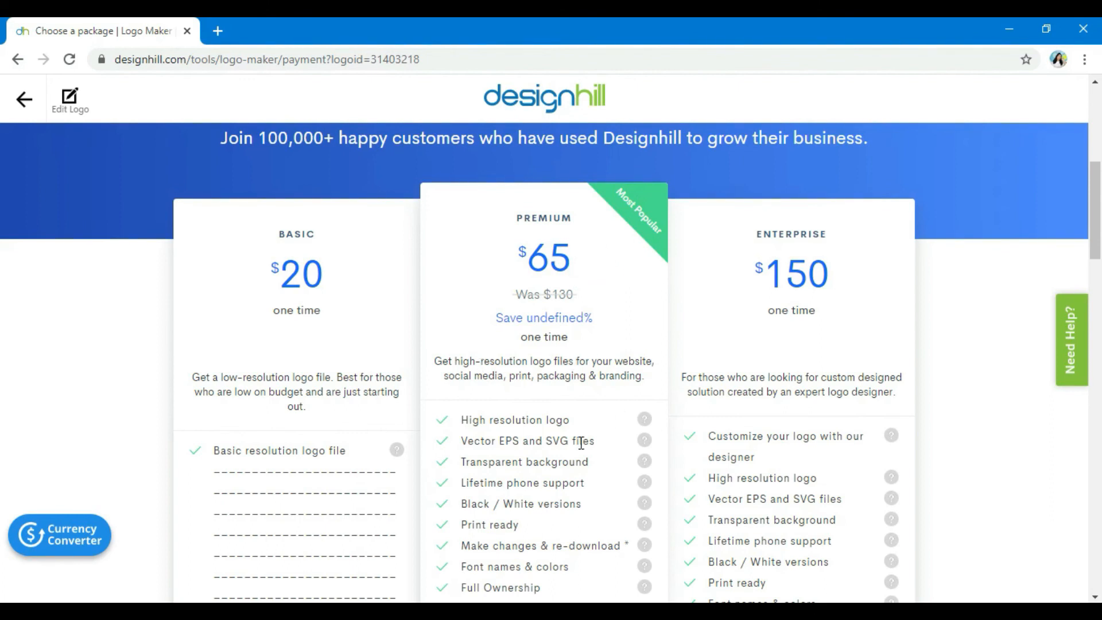
pyautogui.click(270, 244)
pyautogui.scroll(-3, 321, 384)
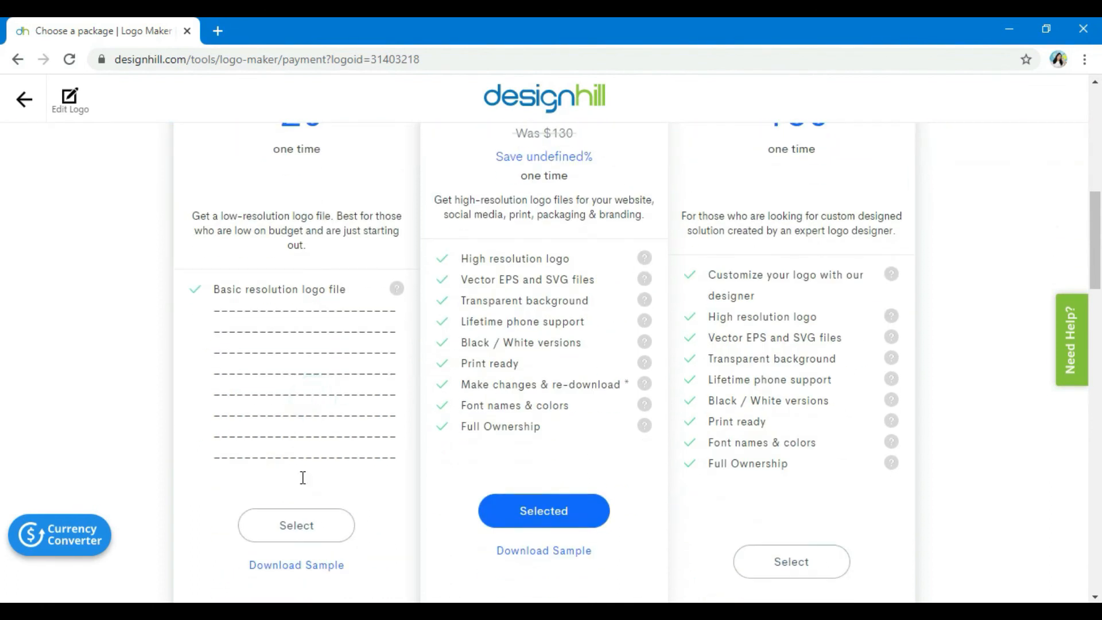
# Step: Select the Basic package and look over the add-ons offered with it
pyautogui.click(296, 528)
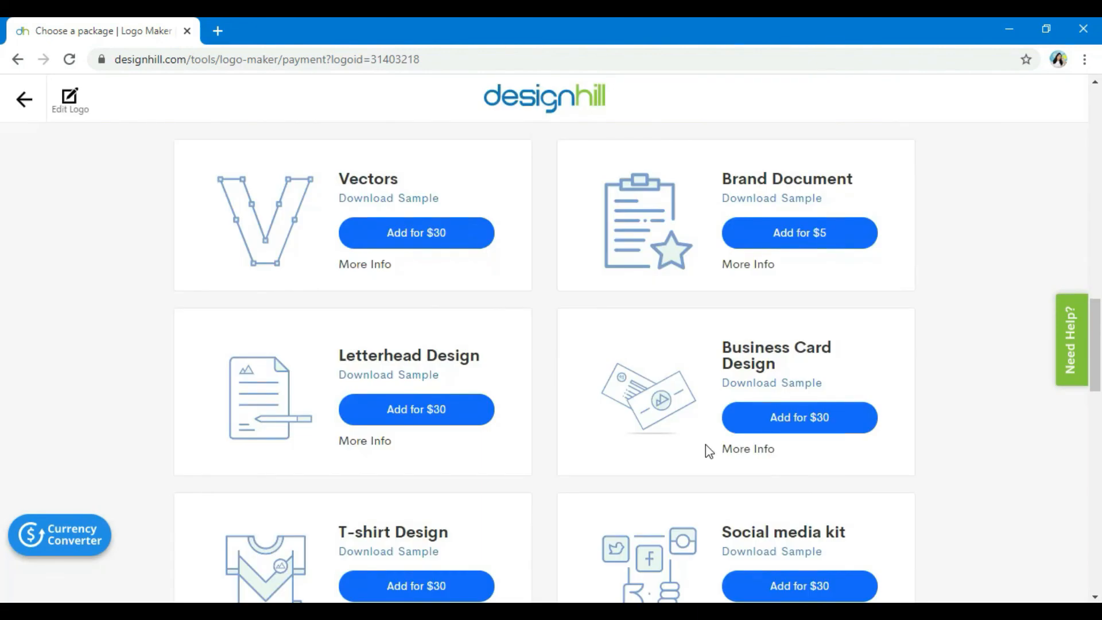
pyautogui.scroll(5, 402, 439)
pyautogui.scroll(3, 294, 441)
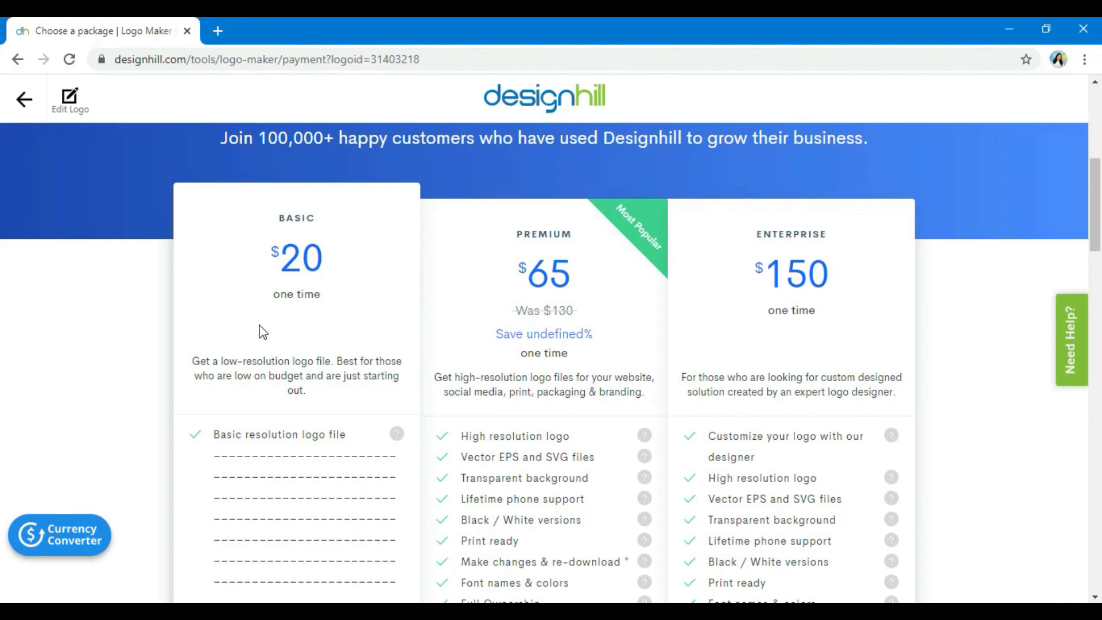
# Step: Switch to the Premium package and add the Letterhead Design and Business Card Design add-ons
pyautogui.scroll(-4, 580, 438)
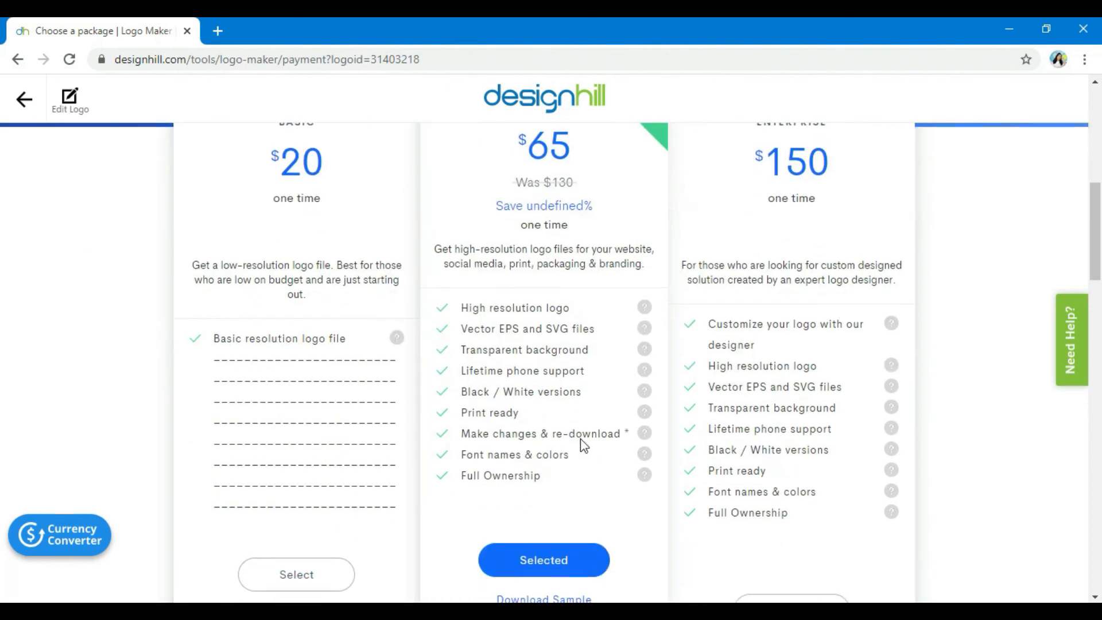
pyautogui.scroll(-7, 548, 482)
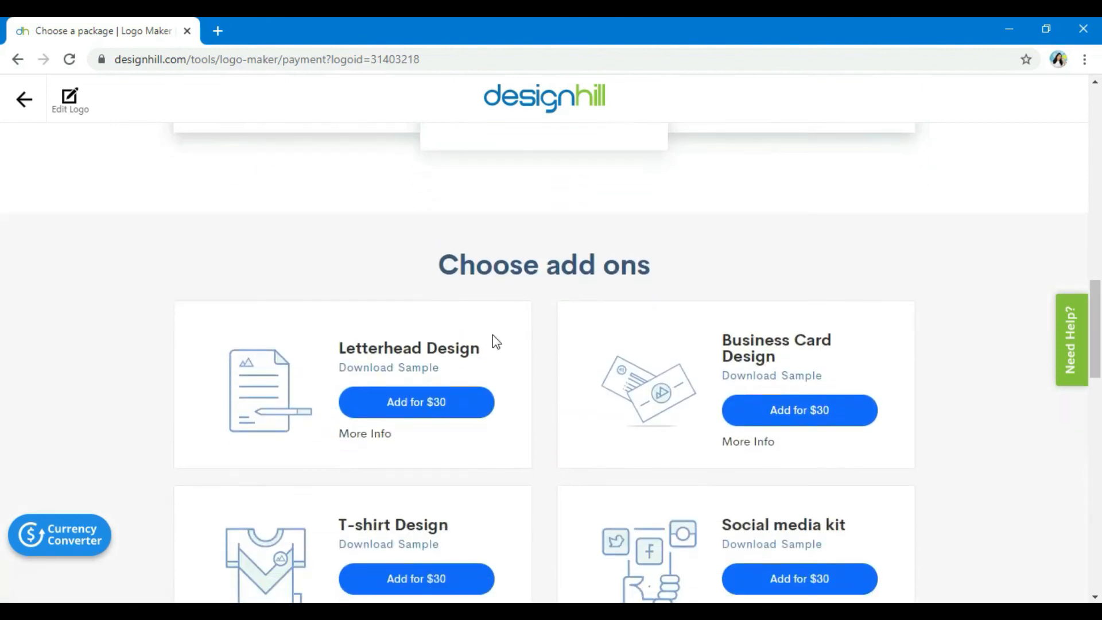
pyautogui.click(404, 401)
pyautogui.scroll(-1, 824, 464)
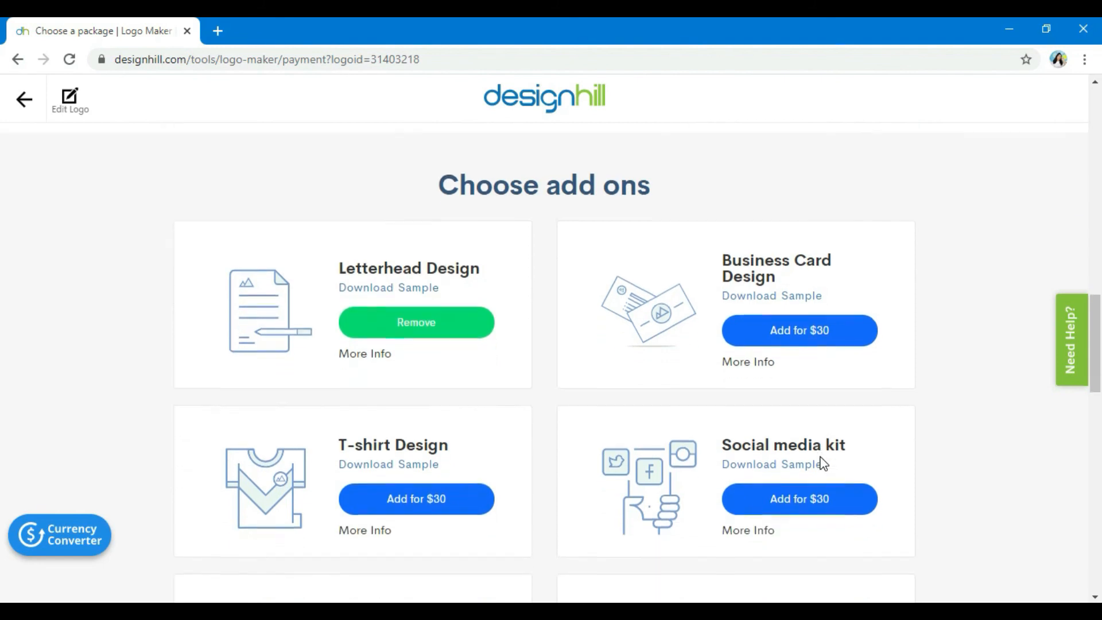
pyautogui.click(816, 326)
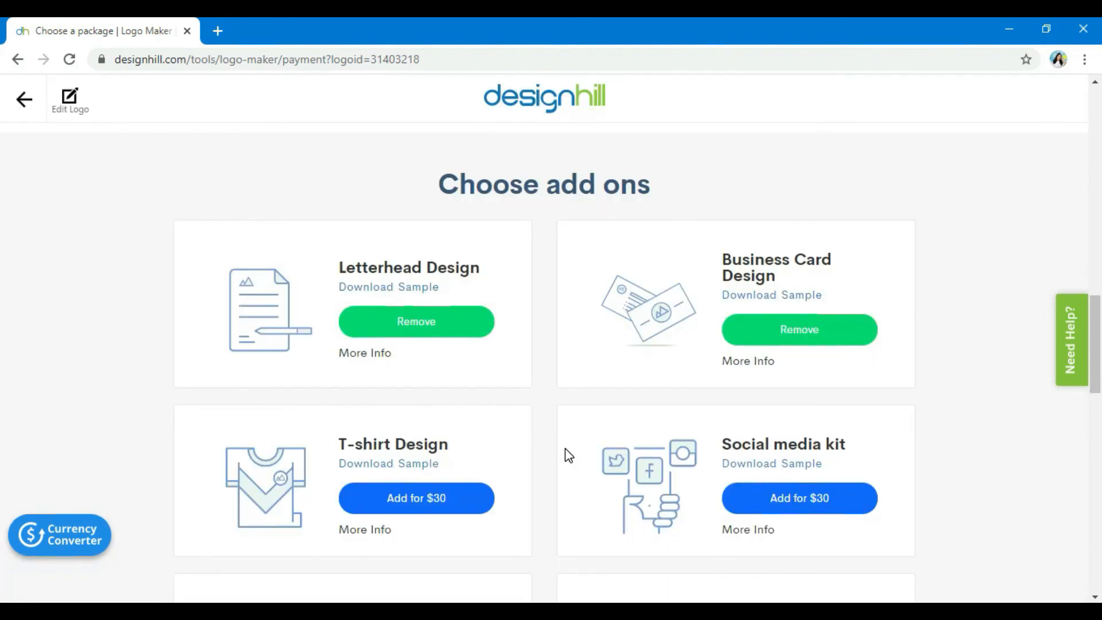
# Step: Remove the Letterhead Design and Business Card Design add-ons and return to the logo preview above the packages
pyautogui.click(474, 330)
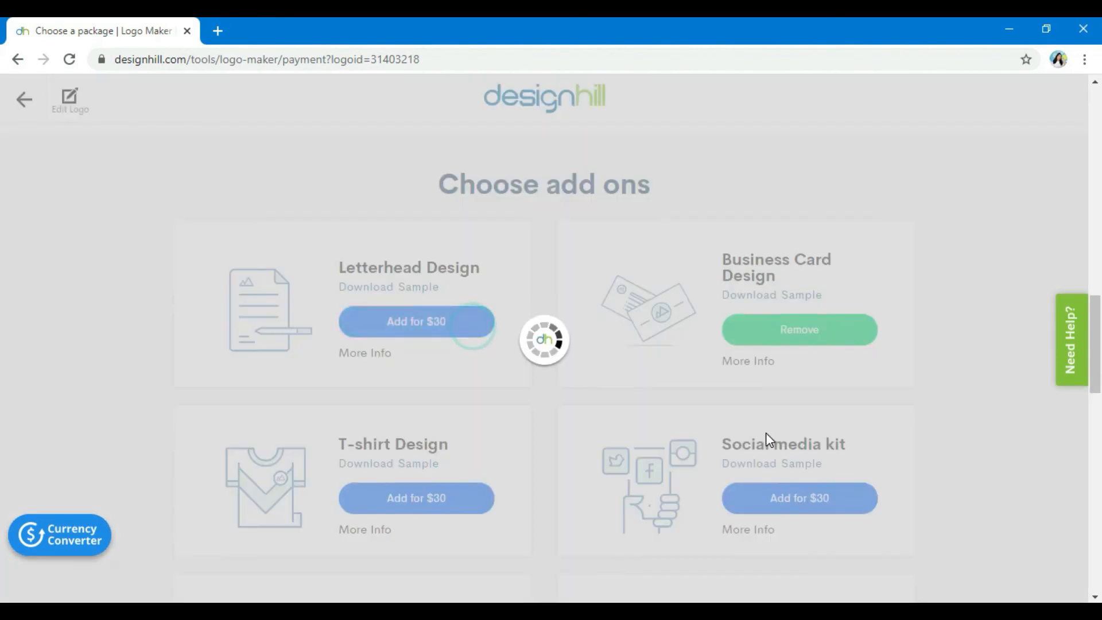
pyautogui.click(802, 341)
pyautogui.scroll(1, 884, 534)
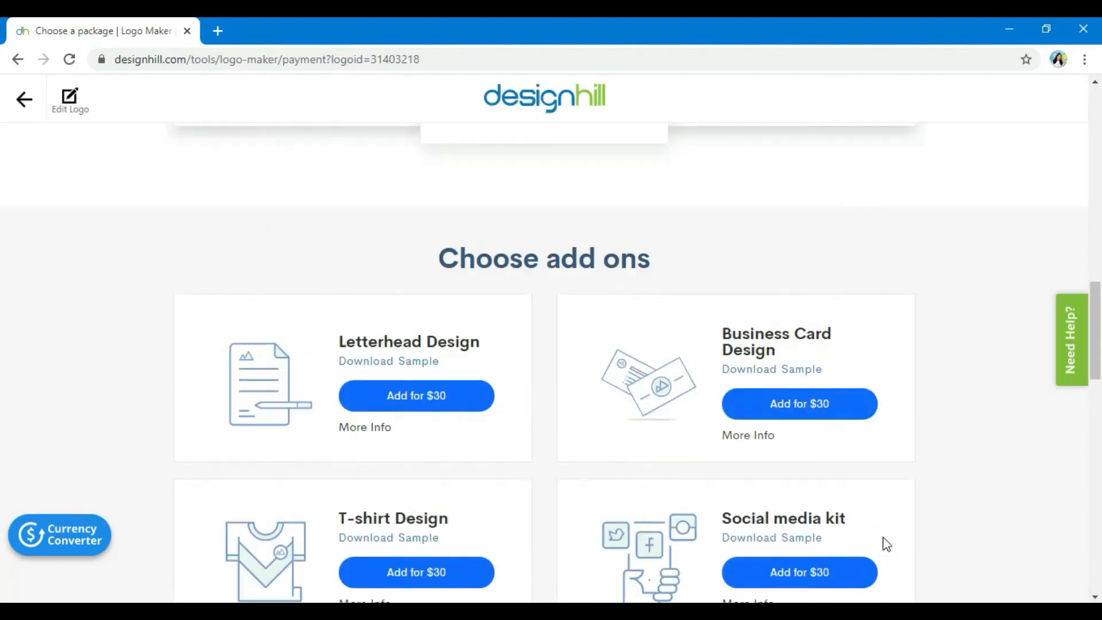
pyautogui.scroll(10, 884, 539)
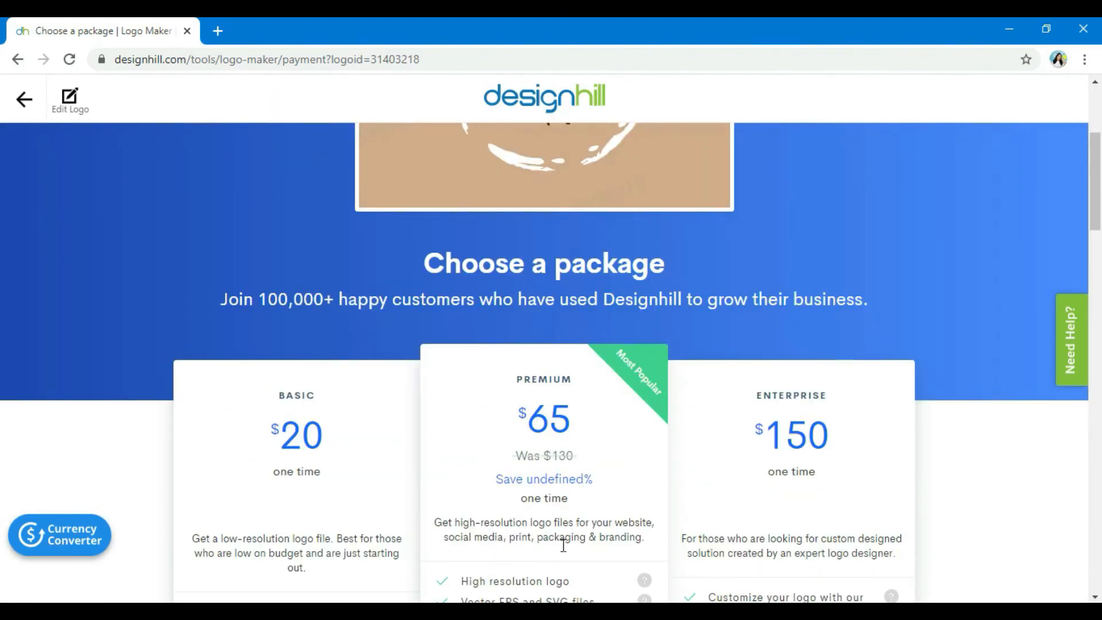
pyautogui.scroll(4, 576, 531)
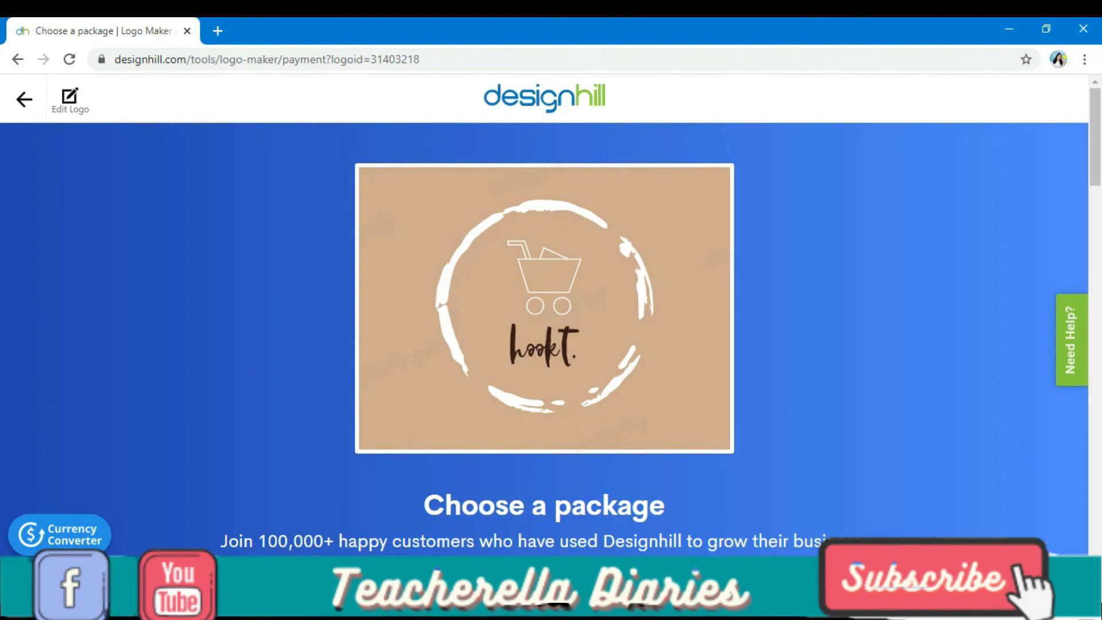